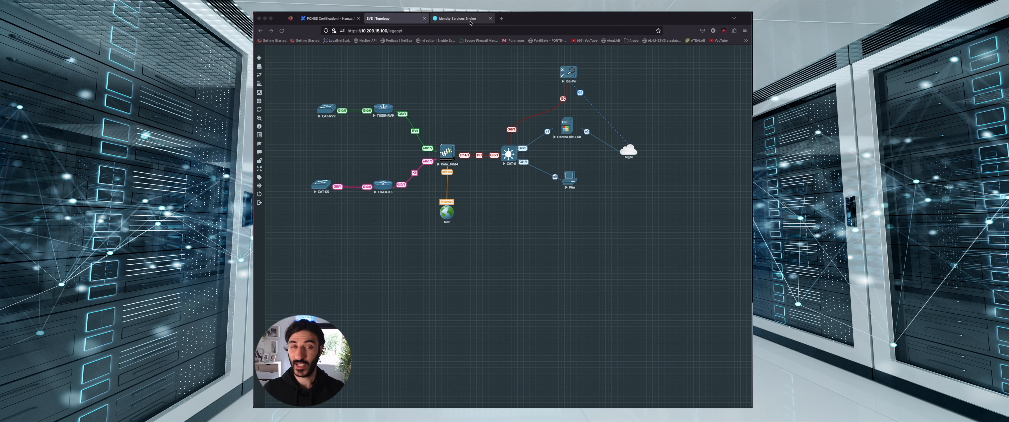
Open the ISE-PRI console from the topology, log in, and ping 10.1.1.1 with 0% loss
{"action": "left_click", "coordinate": [458, 18]}
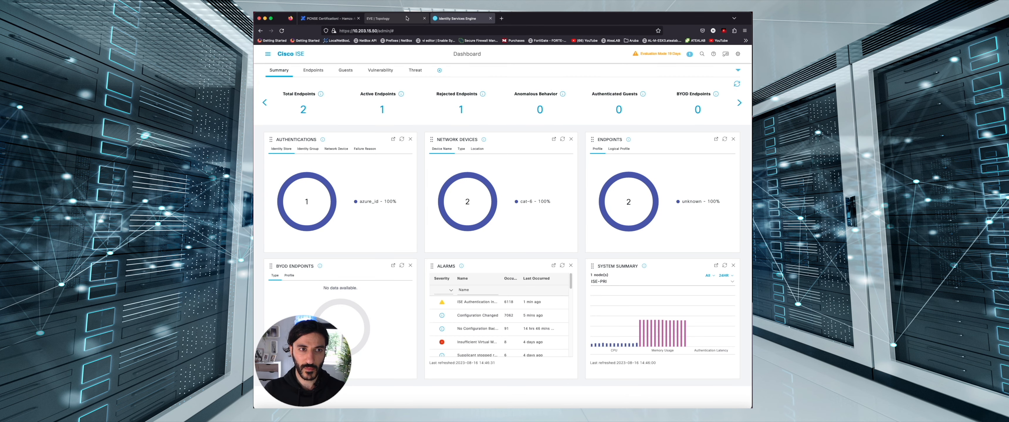
{"action": "left_click", "coordinate": [387, 18]}
{"action": "left_click", "coordinate": [568, 75]}
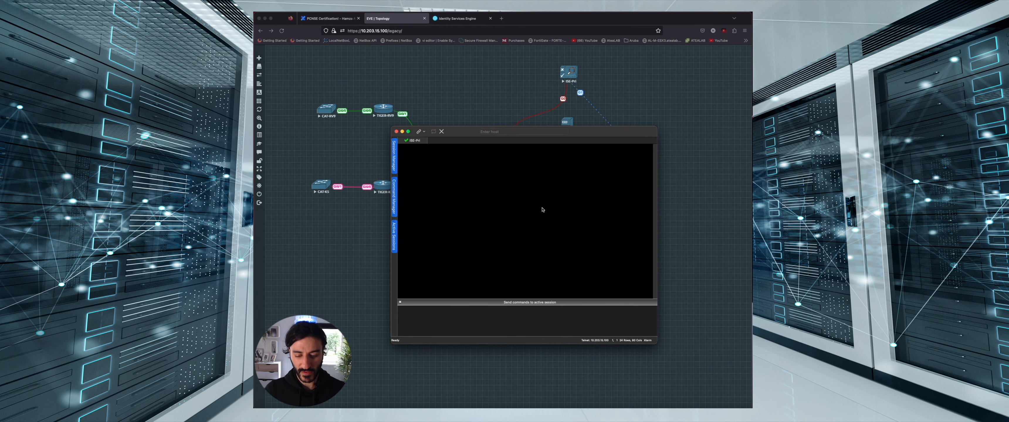
{"action": "key", "text": "Return"}
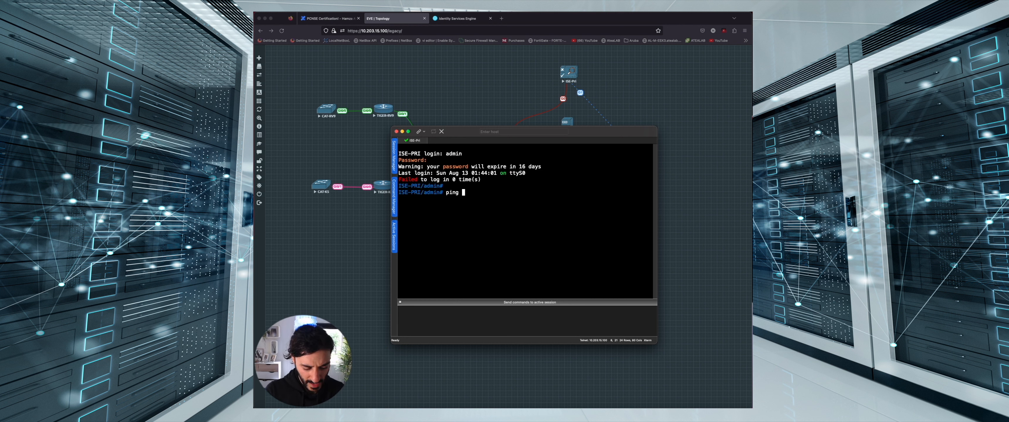
{"action": "type", "text": "10.1.1.1"}
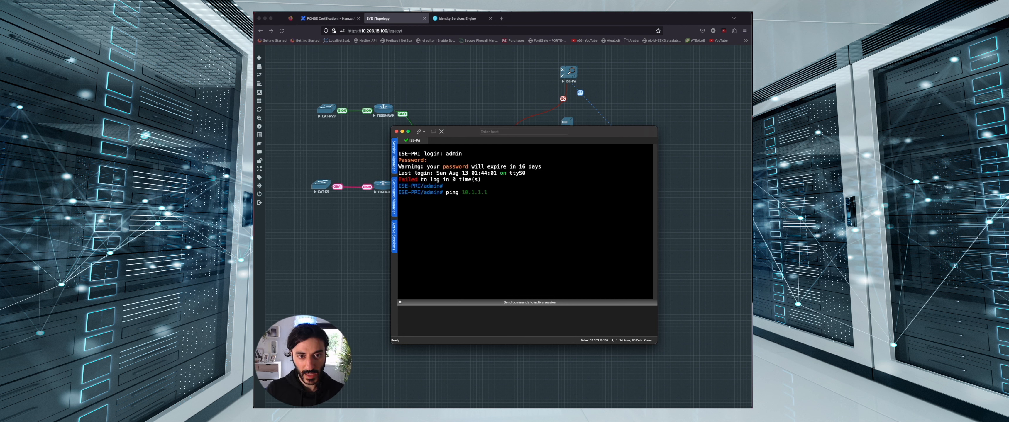
{"action": "key", "text": "Return"}
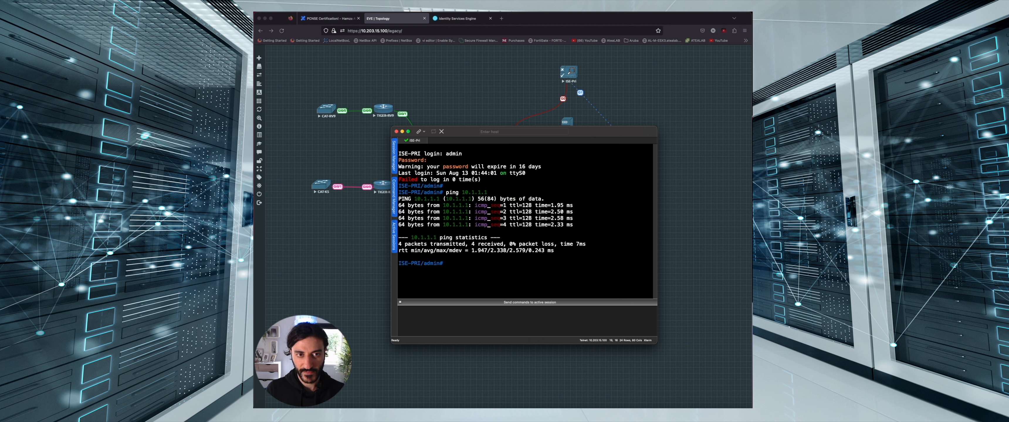
Add a new Active Directory join point in External Identity Sources named On_Prem_AD
{"action": "left_click", "coordinate": [502, 86]}
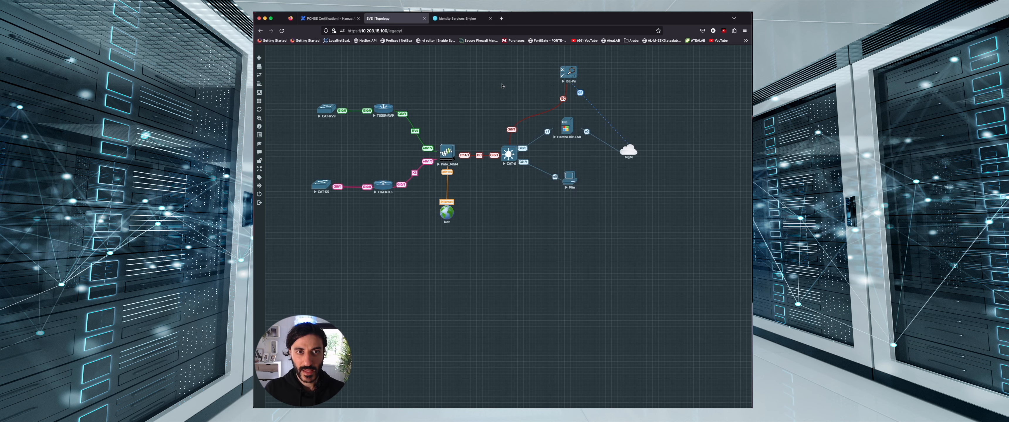
{"action": "left_click", "coordinate": [462, 19]}
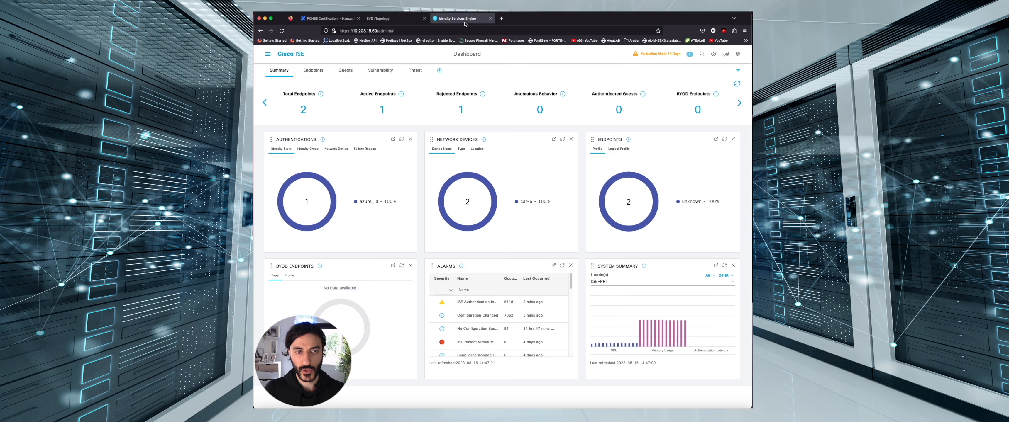
{"action": "left_click", "coordinate": [268, 54]}
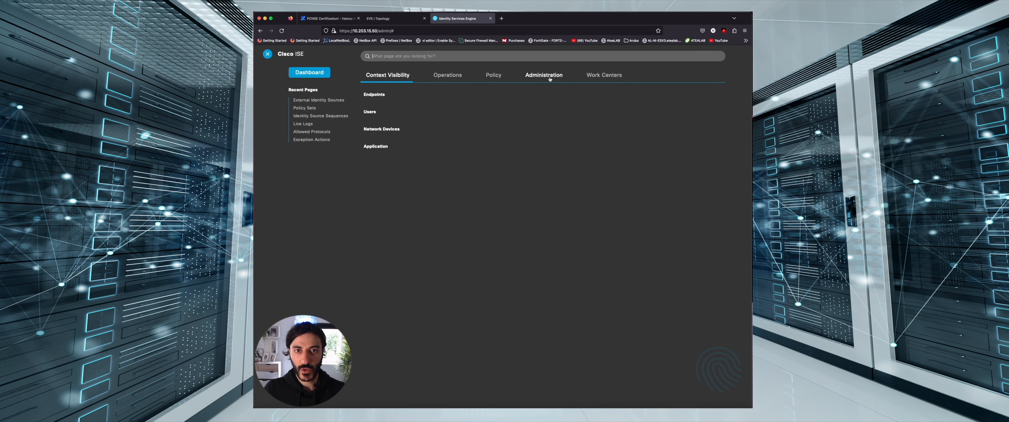
{"action": "left_click", "coordinate": [548, 78]}
{"action": "left_click", "coordinate": [419, 222]}
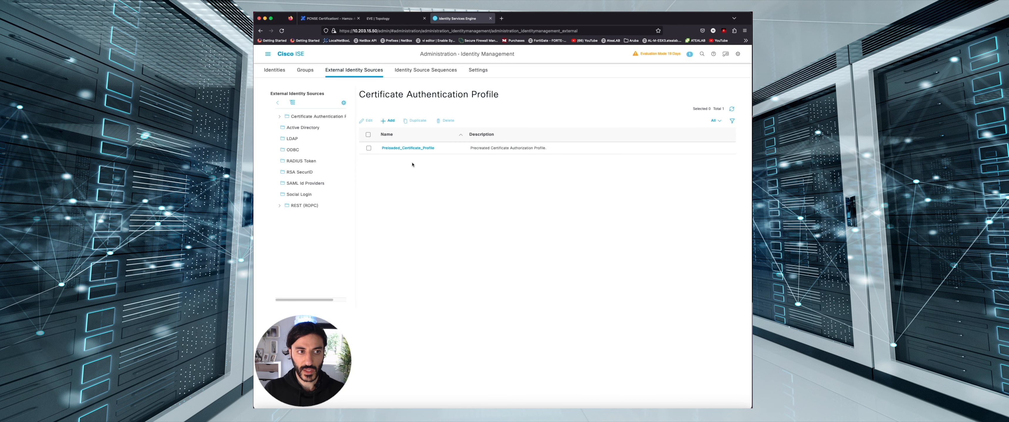
{"action": "left_click", "coordinate": [308, 129]}
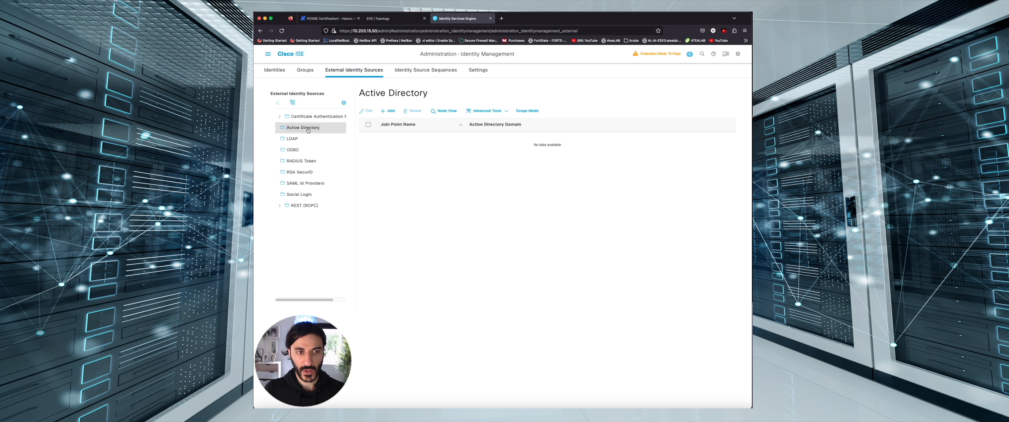
{"action": "left_click", "coordinate": [390, 112]}
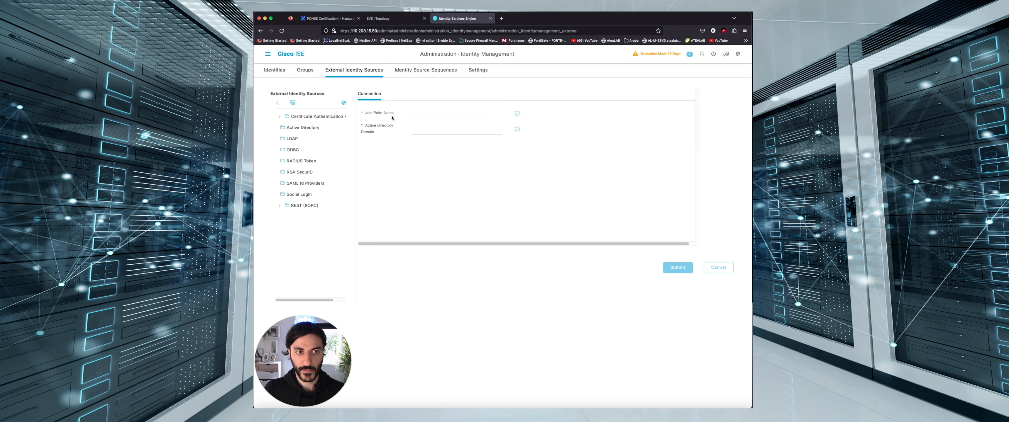
{"action": "left_click", "coordinate": [428, 113]}
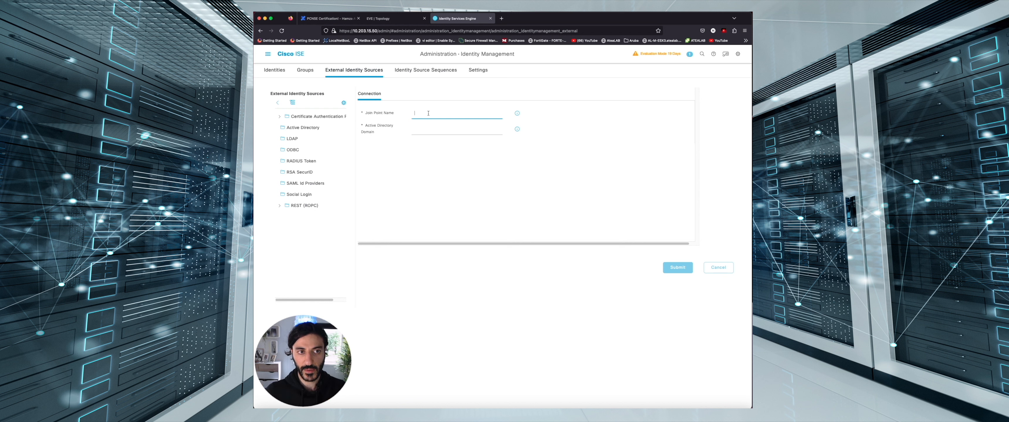
{"action": "type", "text": "On_Prem_AD"}
{"action": "key", "text": "Tab"}
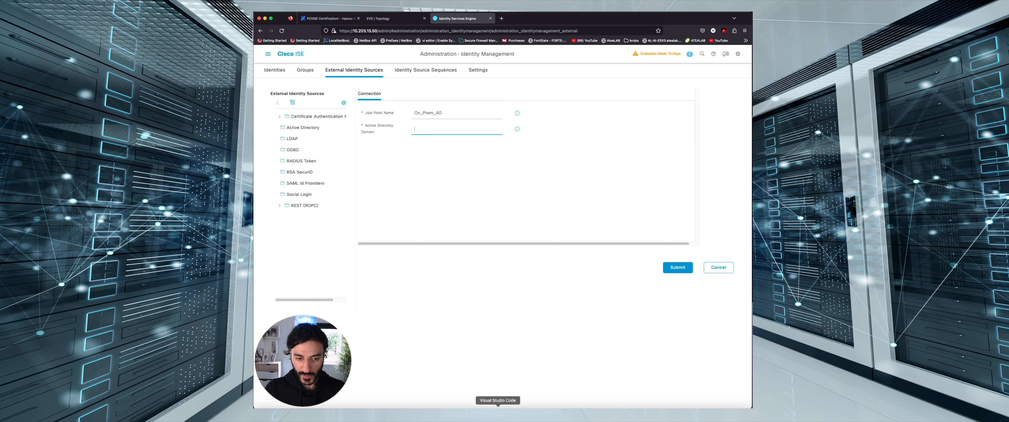
Connect by Remote Desktop to 10.203.15.147 and read the domain on Server Manager's Local Server page
{"action": "left_click", "coordinate": [471, 414]}
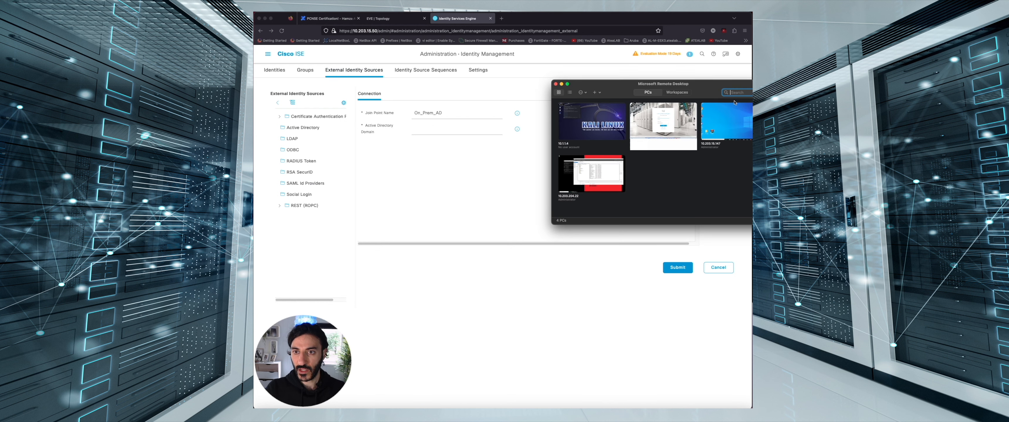
{"action": "double_click", "coordinate": [734, 111]}
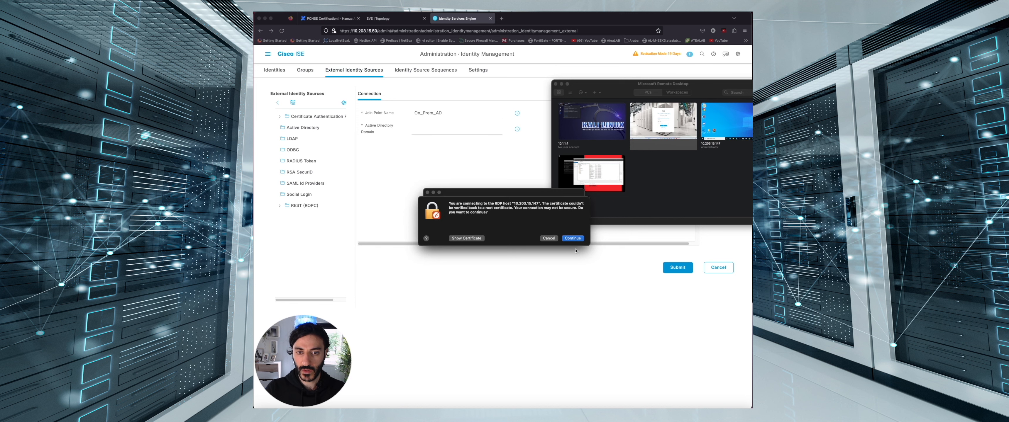
{"action": "left_click", "coordinate": [572, 239]}
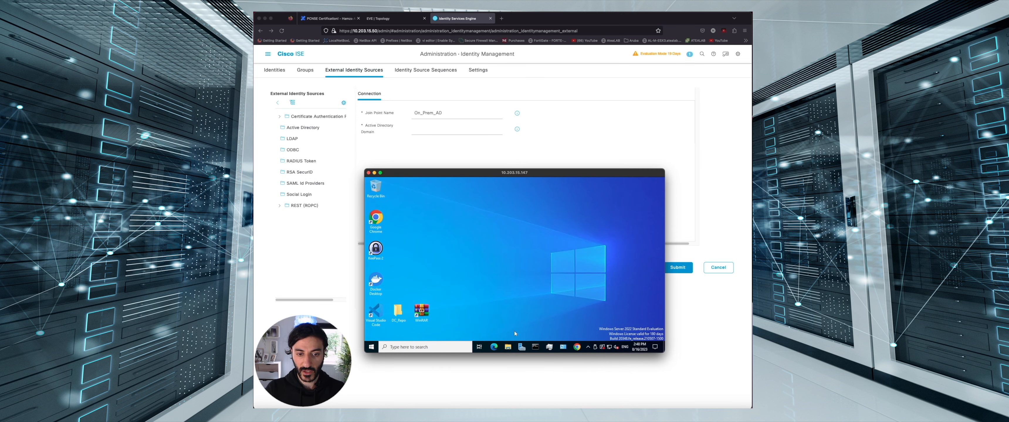
{"action": "left_click", "coordinate": [521, 348]}
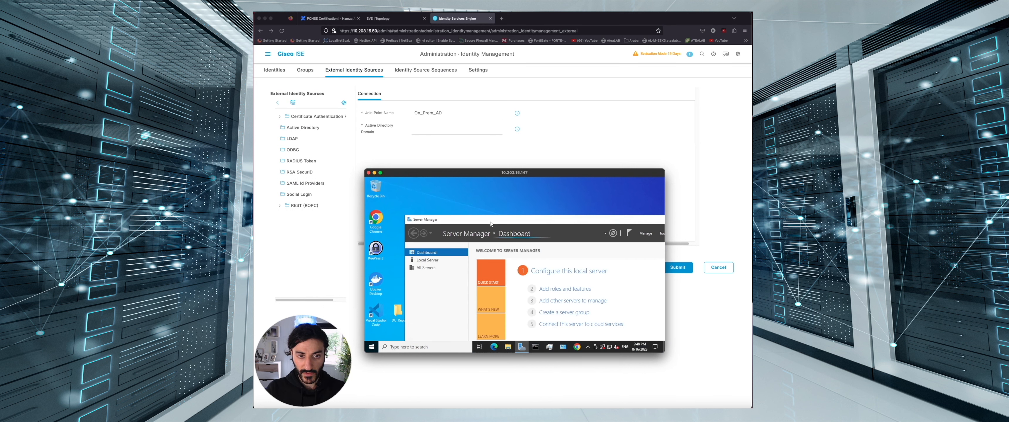
{"action": "double_click", "coordinate": [491, 222]}
{"action": "left_click", "coordinate": [383, 220]}
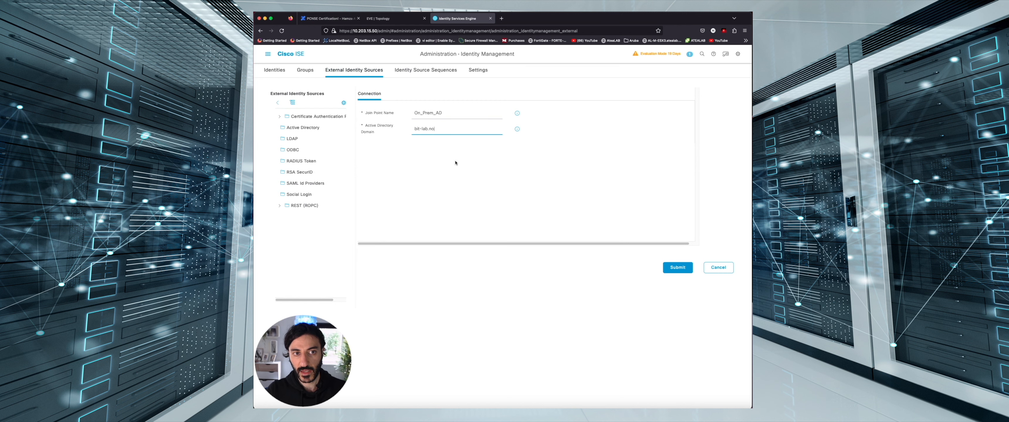
Submit the On_Prem_AD join point and join all ISE nodes to bit-lab.no with domain admin credentials
{"action": "left_click", "coordinate": [678, 268]}
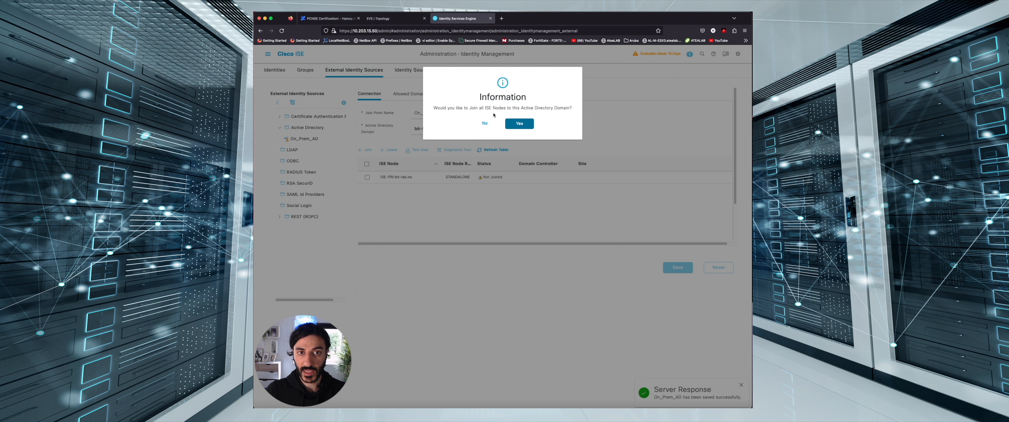
{"action": "left_click", "coordinate": [520, 124]}
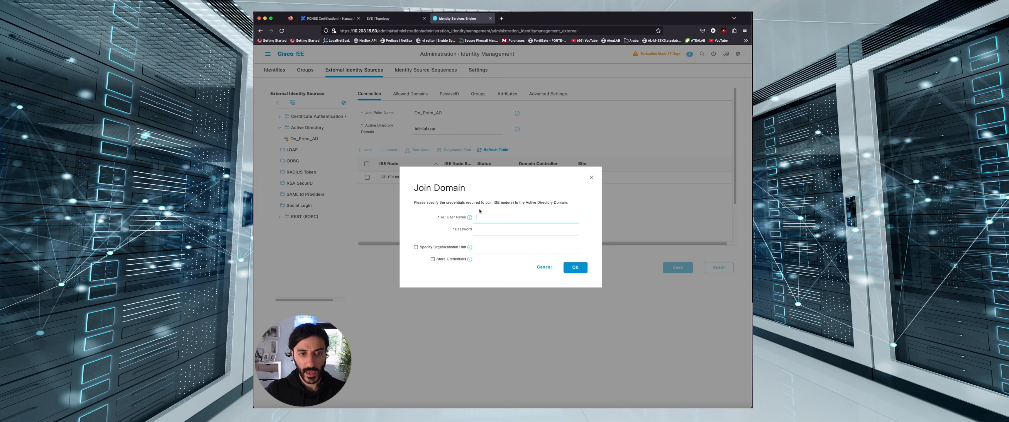
{"action": "left_click", "coordinate": [511, 181]}
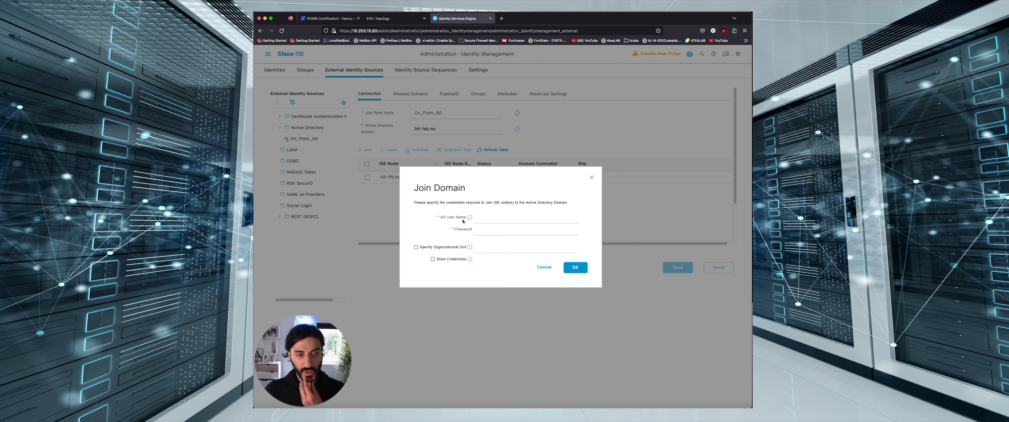
{"action": "left_click", "coordinate": [486, 218]}
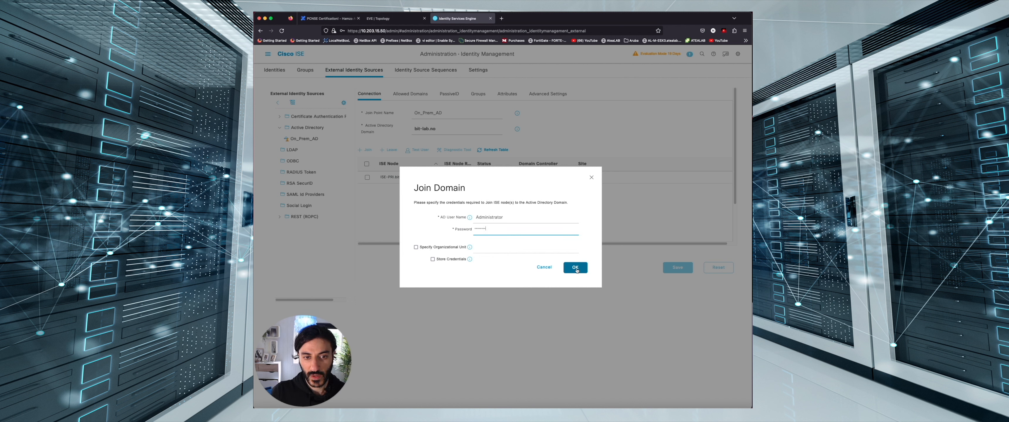
{"action": "left_click", "coordinate": [575, 268]}
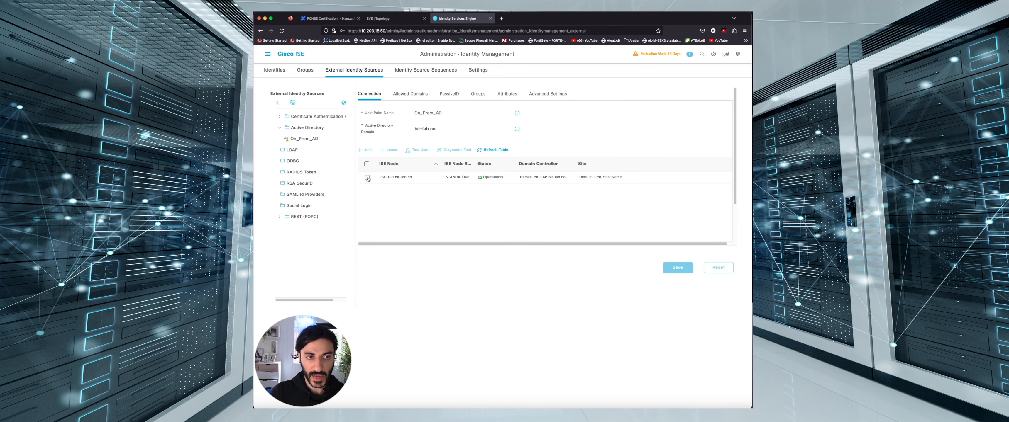
Run a Test User authentication for Administrator on ISE-PRI and confirm it succeeds
{"action": "left_click", "coordinate": [368, 178]}
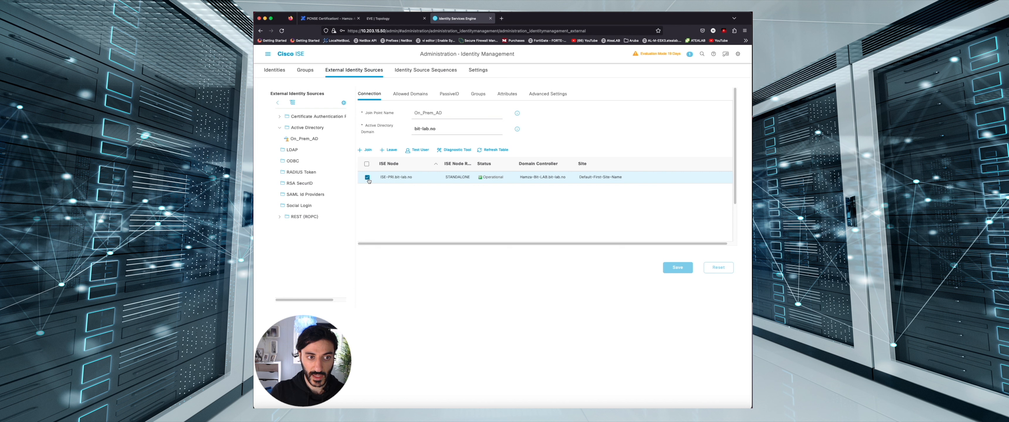
{"action": "left_click", "coordinate": [425, 152]}
{"action": "type", "text": "Administrator"}
{"action": "key", "text": "Tab"}
{"action": "left_click", "coordinate": [418, 209]}
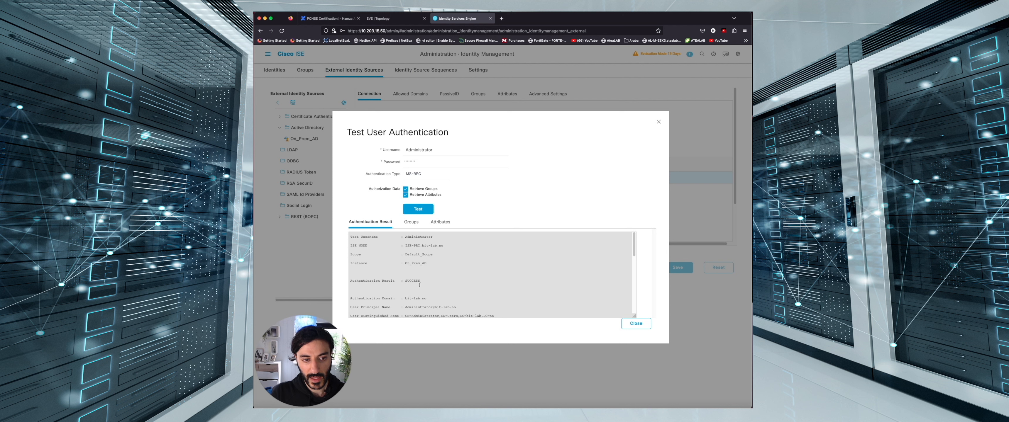
{"action": "double_click", "coordinate": [419, 282]}
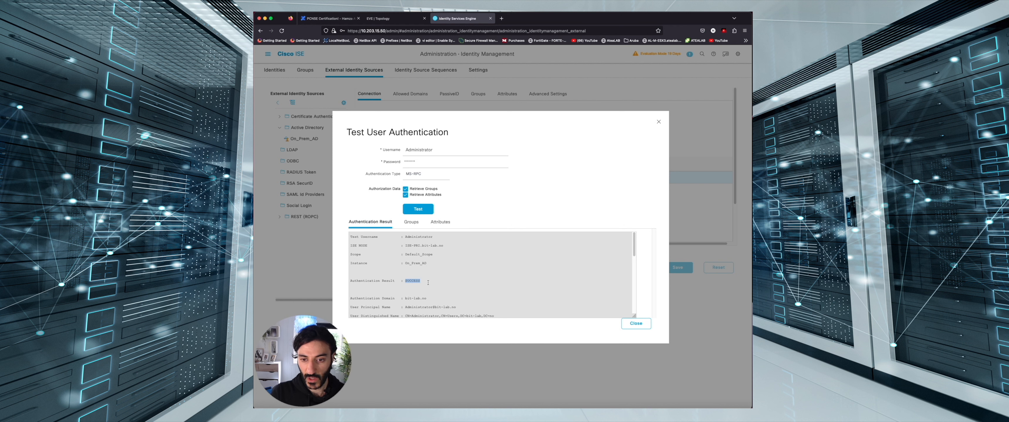
{"action": "left_click", "coordinate": [635, 323]}
Retrieve directory groups, add Administrators, EVE-LAB/DCx and EVE-LAB/K5 to On_Prem_AD, and save
{"action": "left_click", "coordinate": [479, 95]}
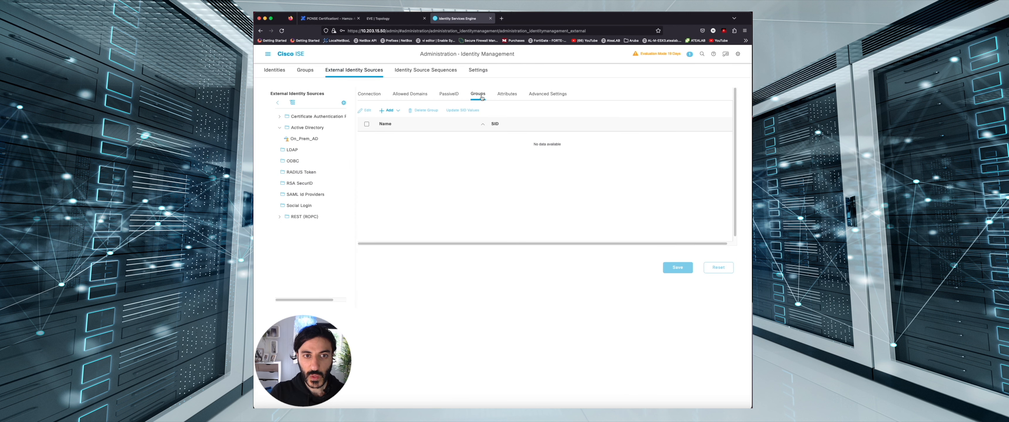
{"action": "left_click", "coordinate": [390, 111]}
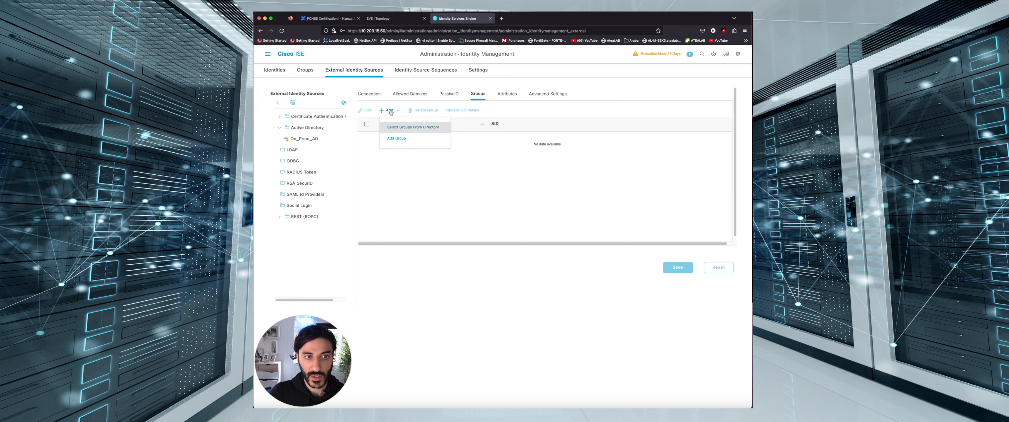
{"action": "left_click", "coordinate": [416, 131]}
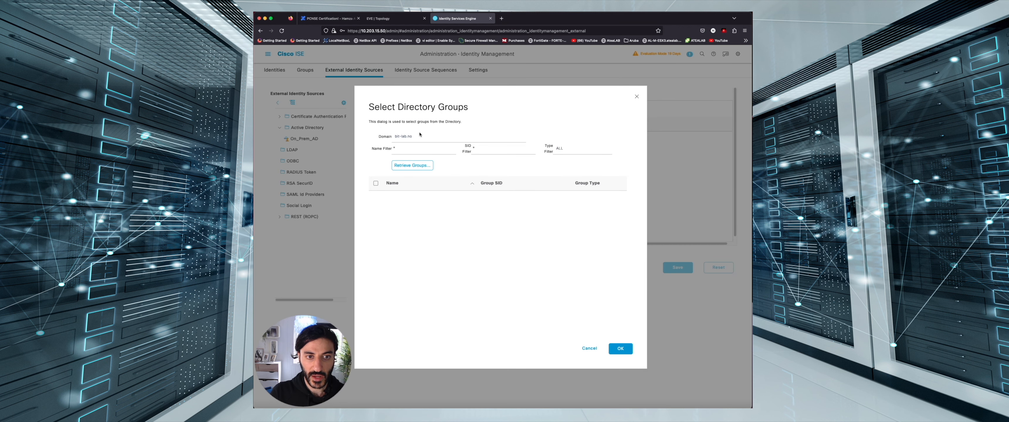
{"action": "left_click", "coordinate": [425, 170]}
{"action": "scroll", "coordinate": [432, 223], "scroll_direction": "down", "scroll_amount": 3}
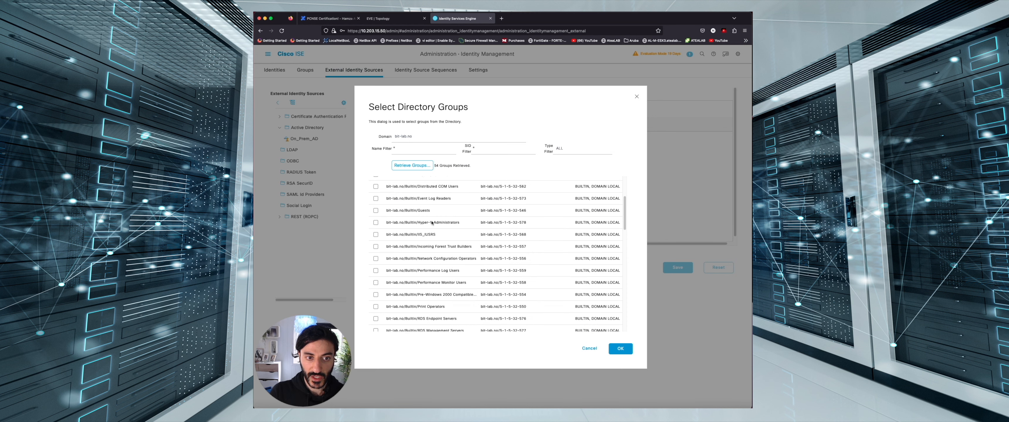
{"action": "scroll", "coordinate": [432, 223], "scroll_direction": "up", "scroll_amount": 3}
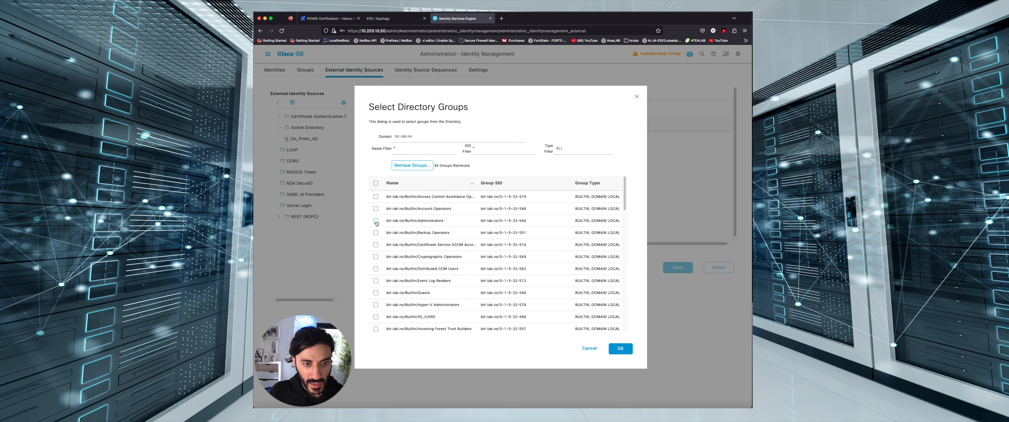
{"action": "left_click", "coordinate": [376, 221]}
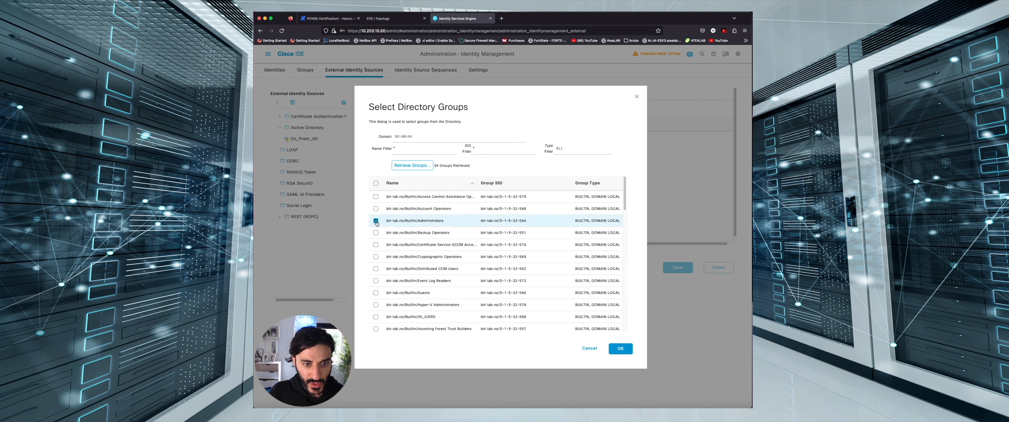
{"action": "scroll", "coordinate": [377, 223], "scroll_direction": "down", "scroll_amount": 5}
{"action": "left_click", "coordinate": [375, 276]}
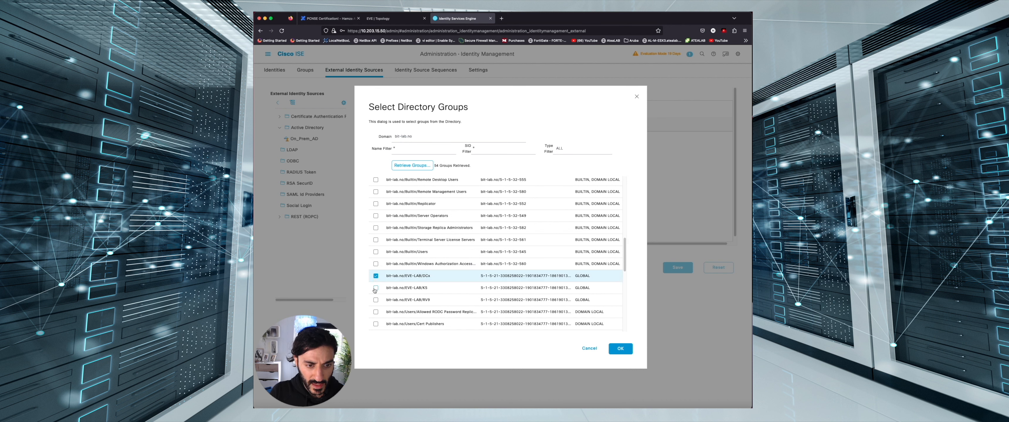
{"action": "left_click", "coordinate": [375, 289]}
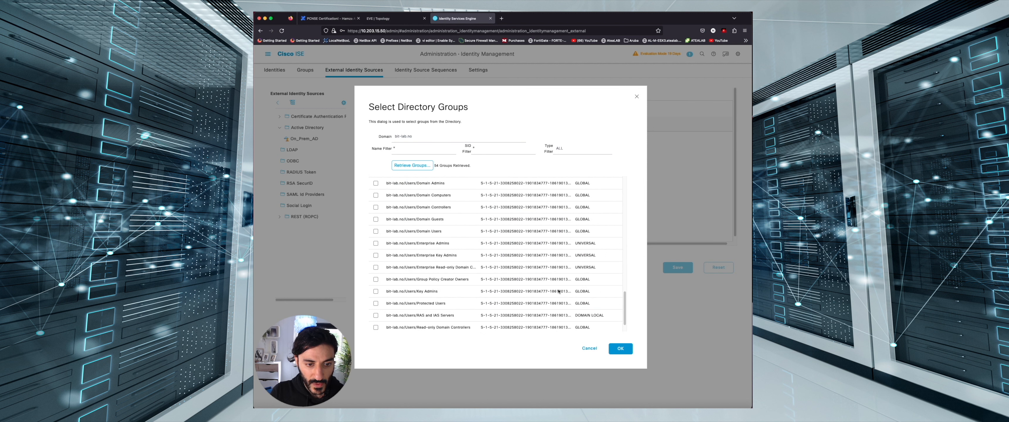
{"action": "left_click", "coordinate": [620, 350]}
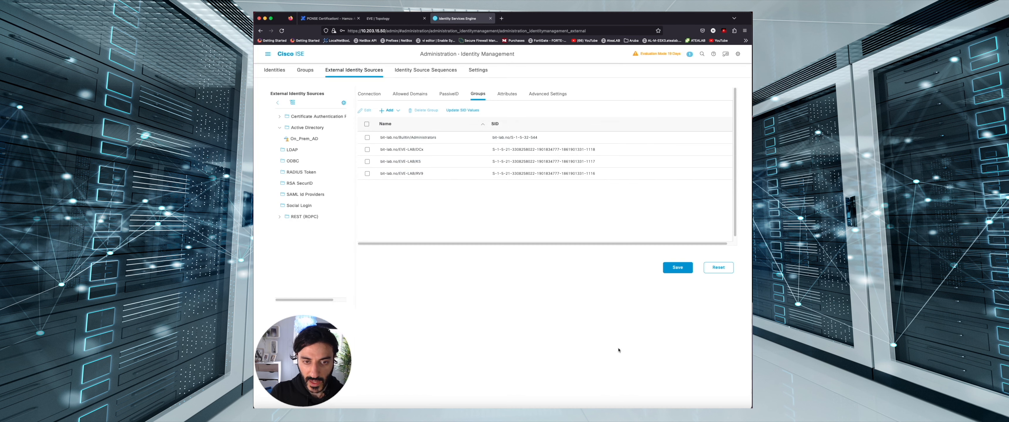
{"action": "left_click", "coordinate": [673, 268]}
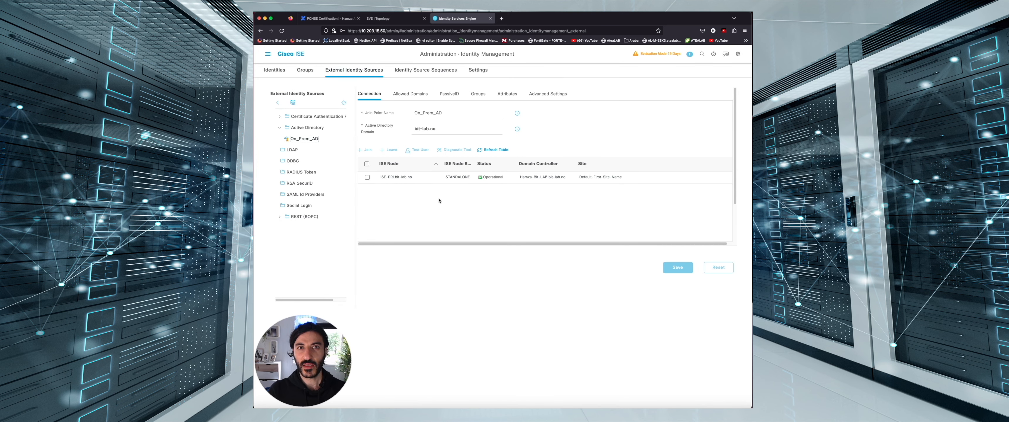
Add a new network device named CAT-6 with IP address 10.1.1.6/32
{"action": "left_click", "coordinate": [268, 55]}
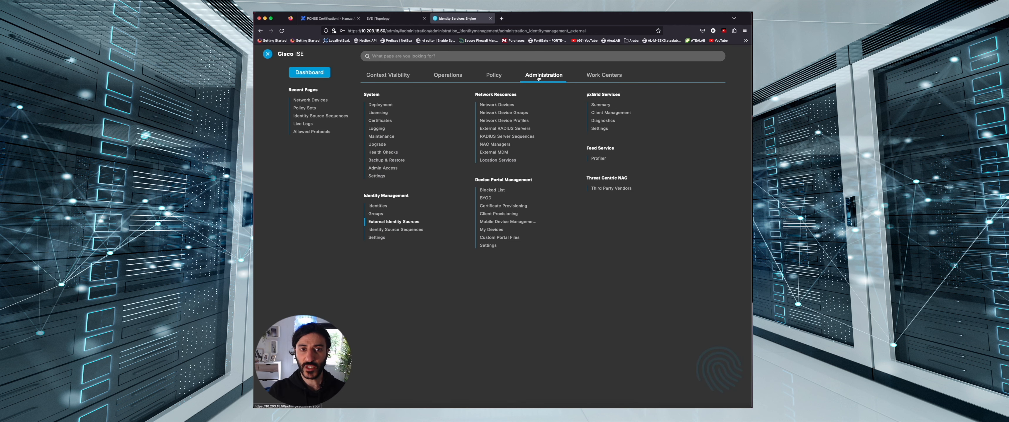
{"action": "left_click", "coordinate": [497, 105]}
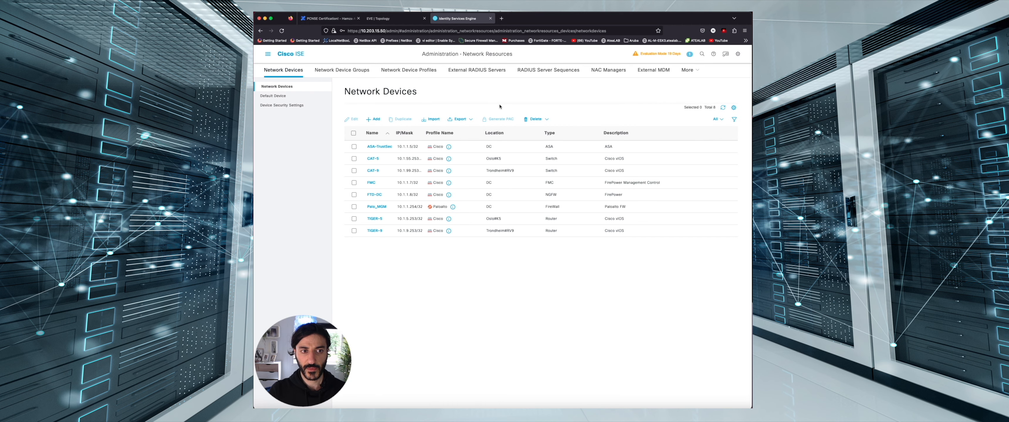
{"action": "left_click", "coordinate": [374, 119]}
{"action": "left_click", "coordinate": [398, 114]}
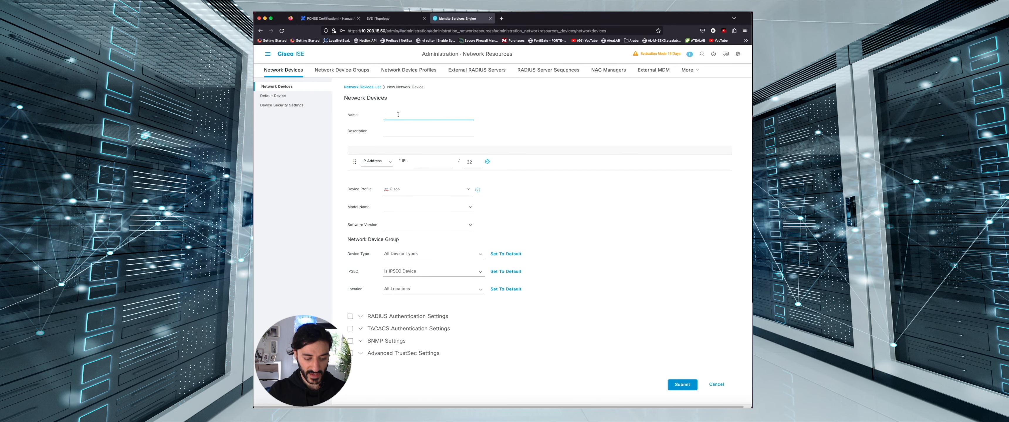
{"action": "type", "text": "CAT-6"}
{"action": "key", "text": "Tab"}
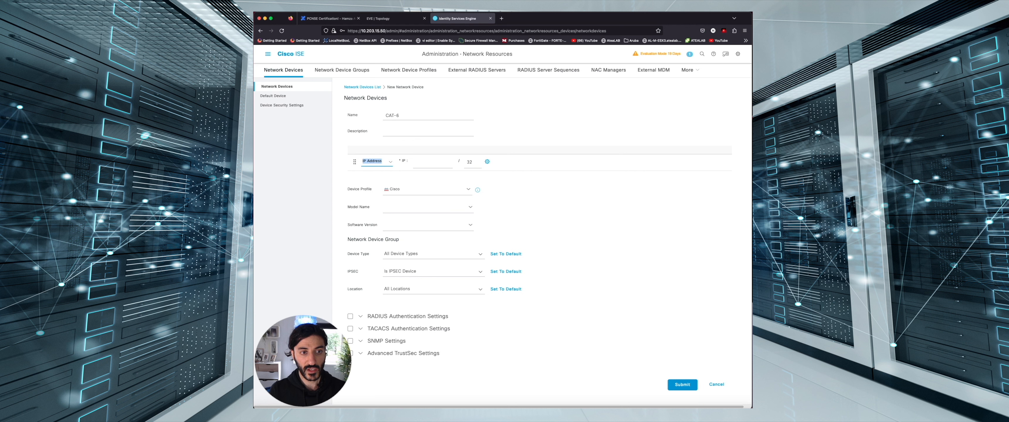
{"action": "left_click", "coordinate": [434, 162]}
{"action": "type", "text": "10.1.1.6"}
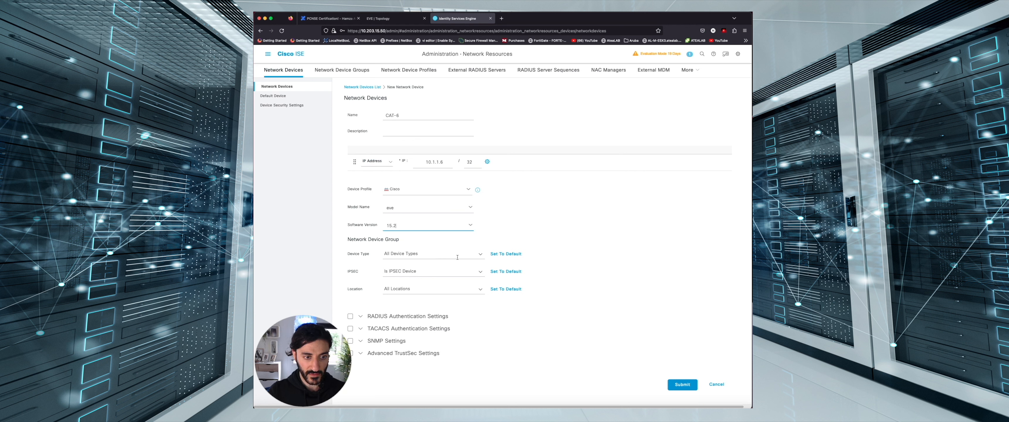
Set the CAT-6 device type to Switch and its location to DC
{"action": "left_click", "coordinate": [481, 256]}
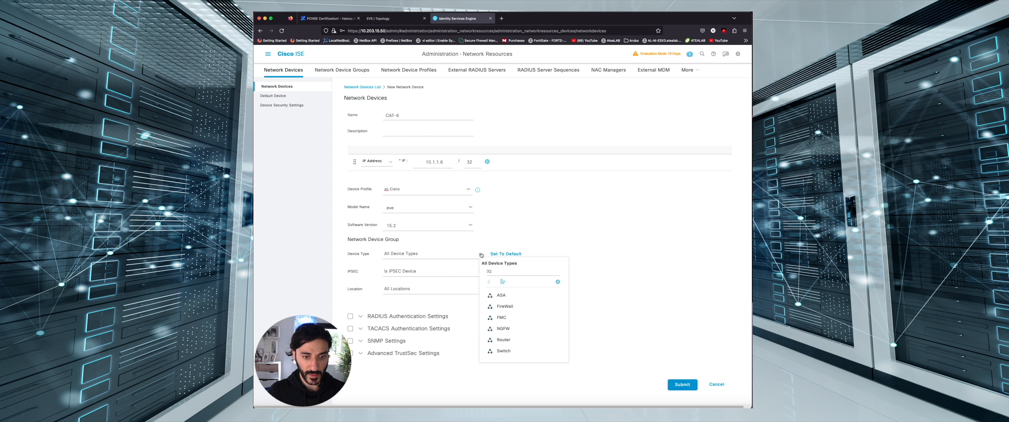
{"action": "left_click", "coordinate": [509, 351]}
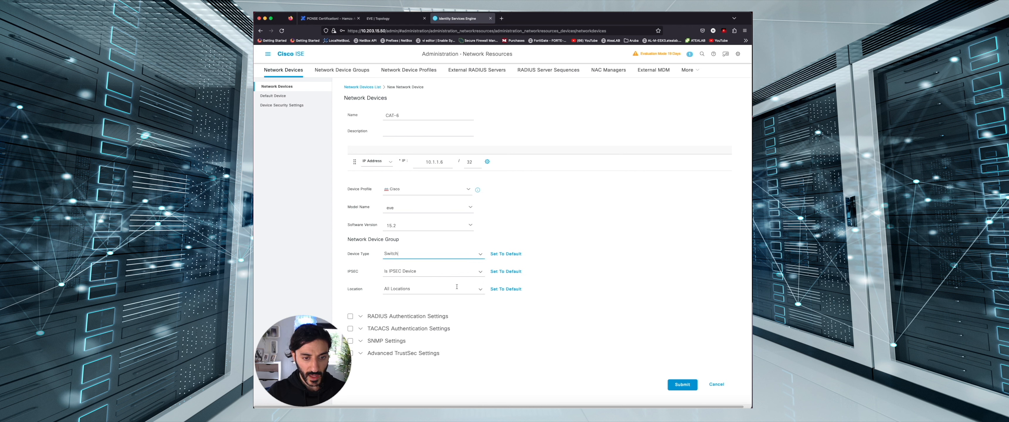
{"action": "left_click", "coordinate": [481, 291]}
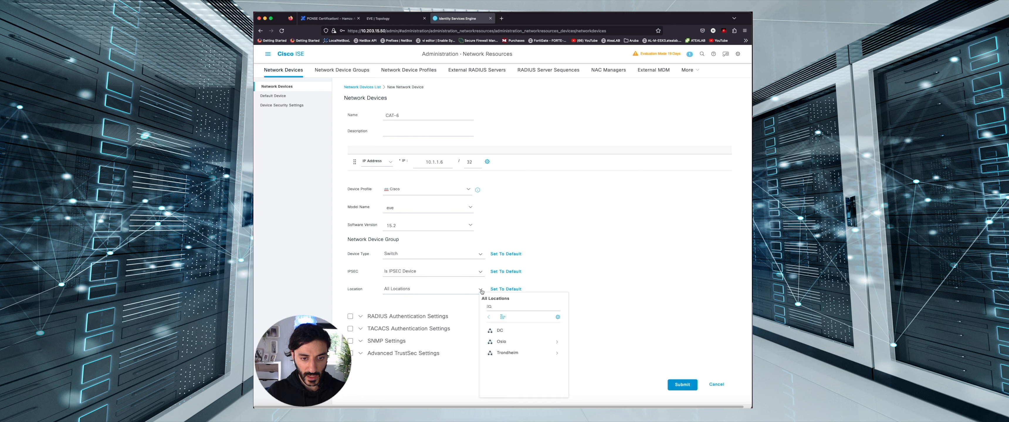
{"action": "left_click", "coordinate": [501, 335]}
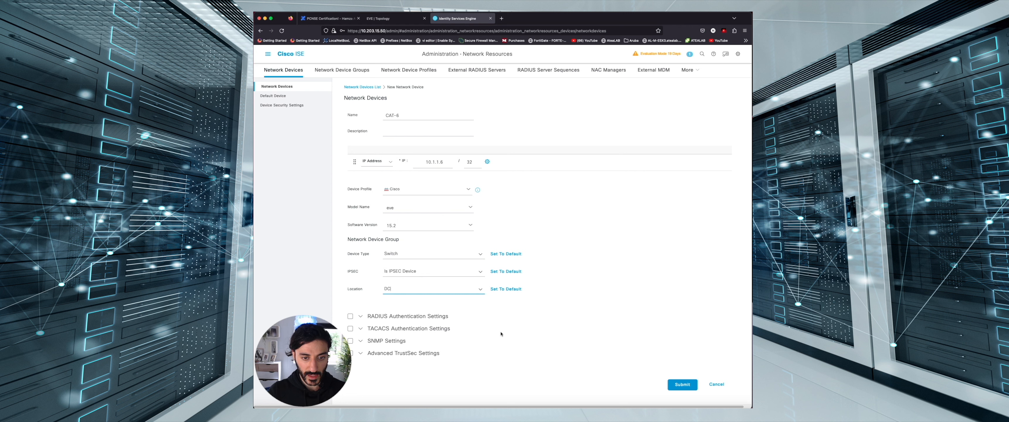
{"action": "left_click", "coordinate": [505, 328]}
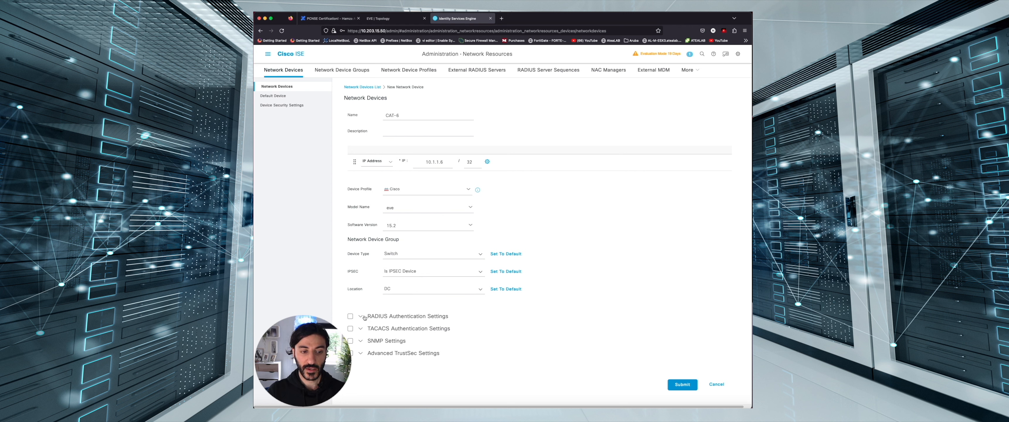
Enable RADIUS authentication with the shared secret and submit the CAT-6 device
{"action": "left_click", "coordinate": [360, 317]}
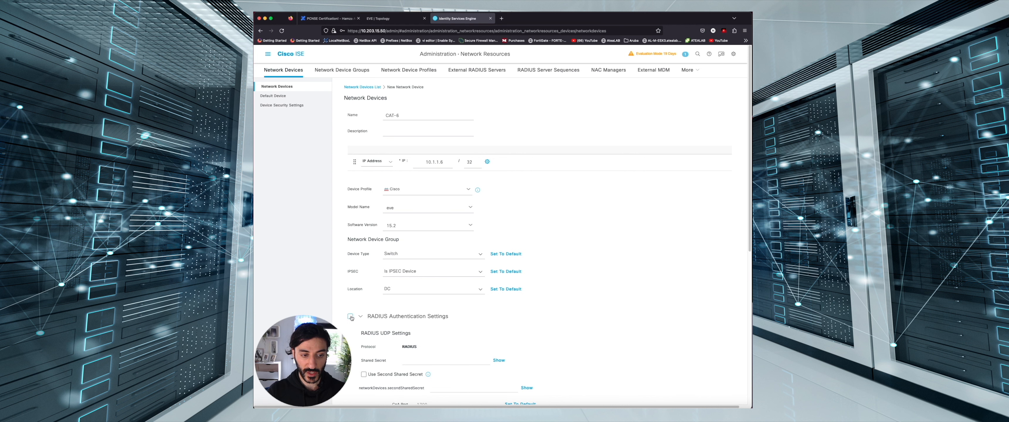
{"action": "scroll", "coordinate": [350, 318], "scroll_direction": "down", "scroll_amount": 5}
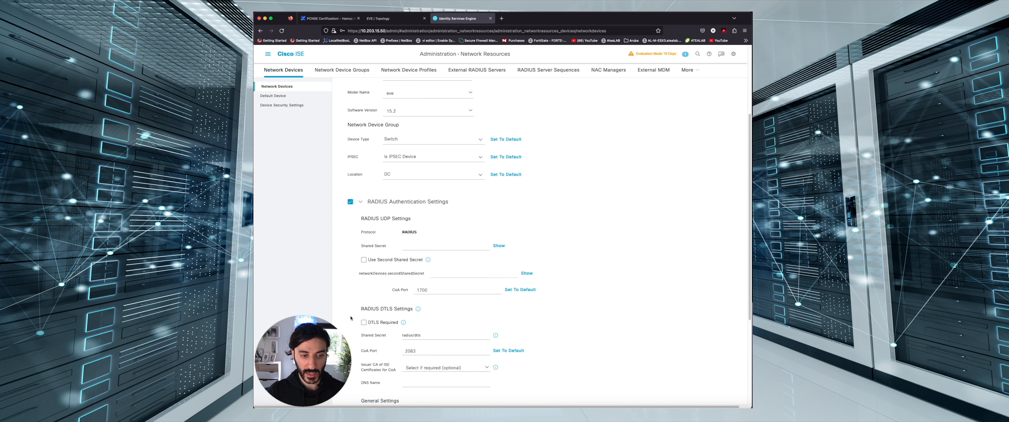
{"action": "left_click", "coordinate": [458, 247]}
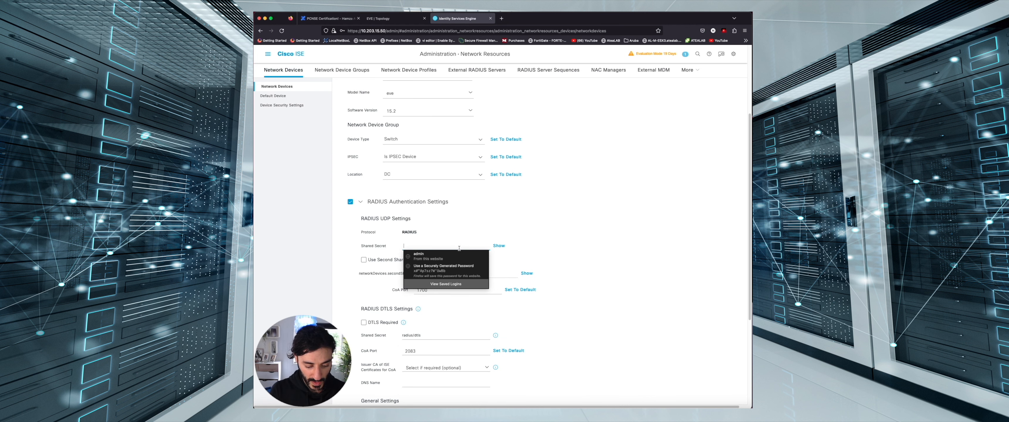
{"action": "type", "text": "cis"}
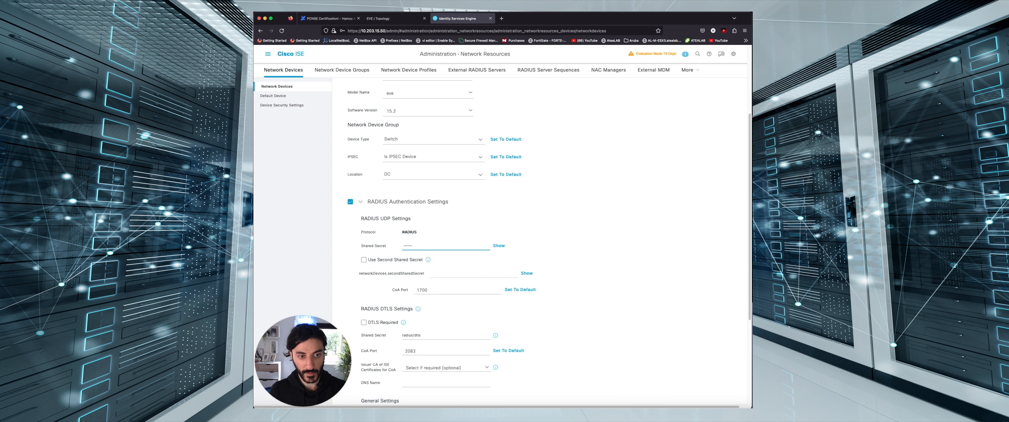
{"action": "left_click", "coordinate": [726, 230]}
{"action": "scroll", "coordinate": [726, 230], "scroll_direction": "down", "scroll_amount": 5}
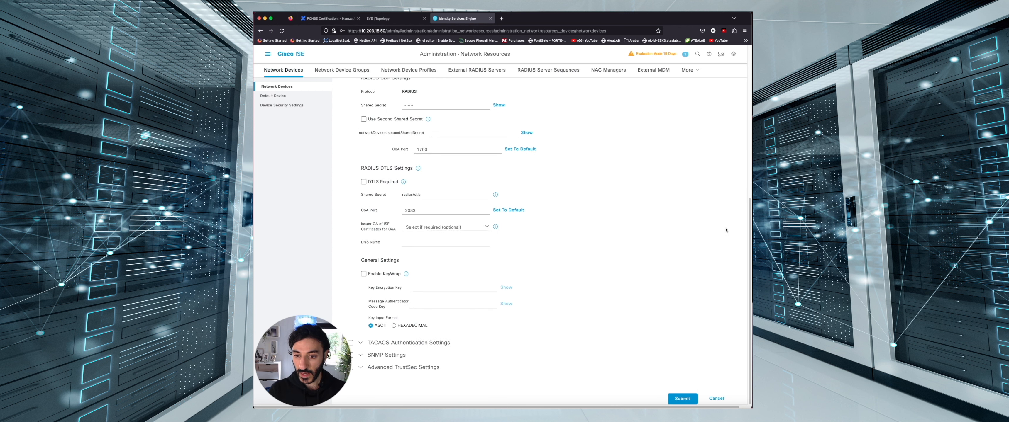
{"action": "left_click", "coordinate": [682, 399]}
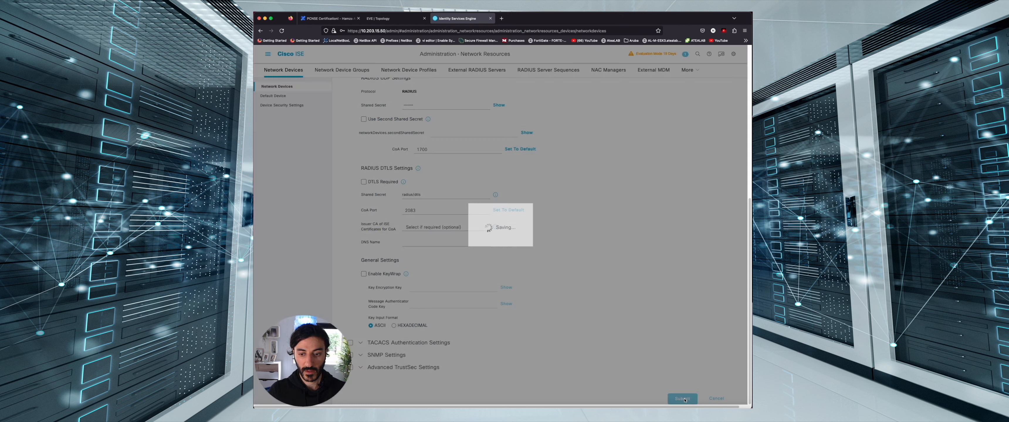
{"action": "left_click", "coordinate": [404, 19]}
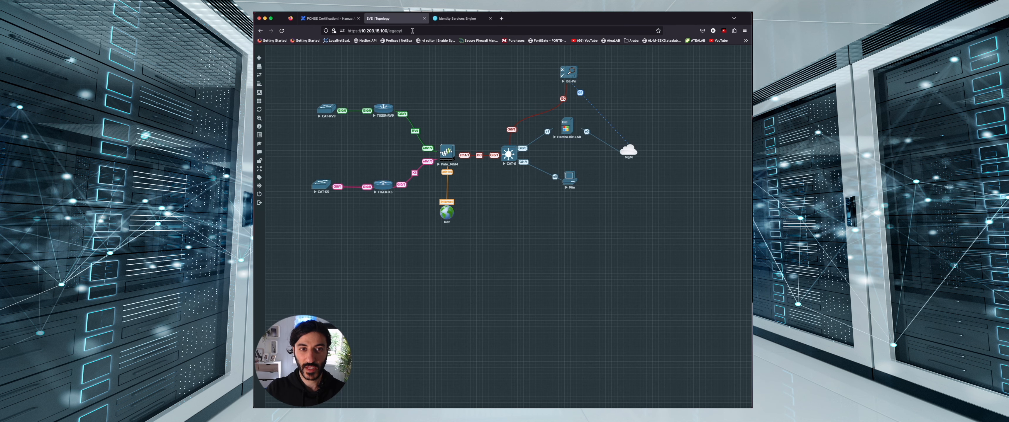
On the CAT-6 console, create a privilege-15 local user with an scrypt secret password
{"action": "left_click", "coordinate": [515, 159]}
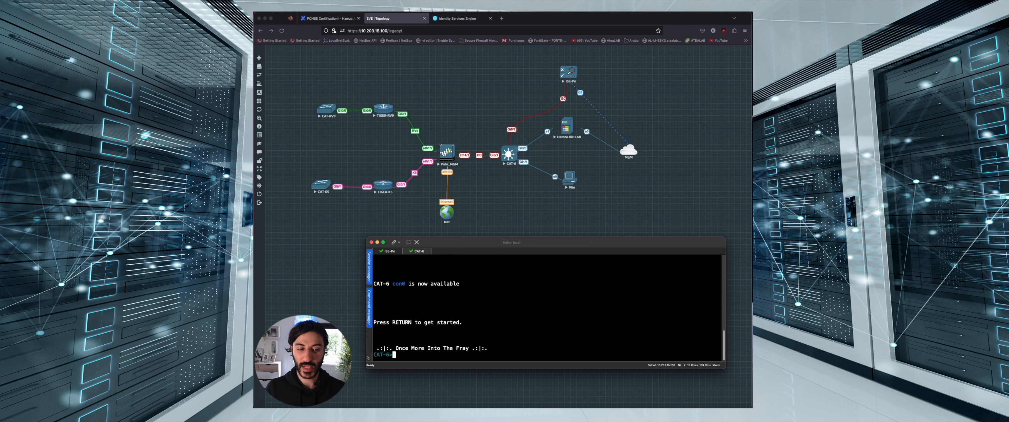
{"action": "type", "text": "enable conf t"}
{"action": "type", "text": "username Hamza pri"}
{"action": "key", "text": "Tab"}
{"action": "type", "text": "15"}
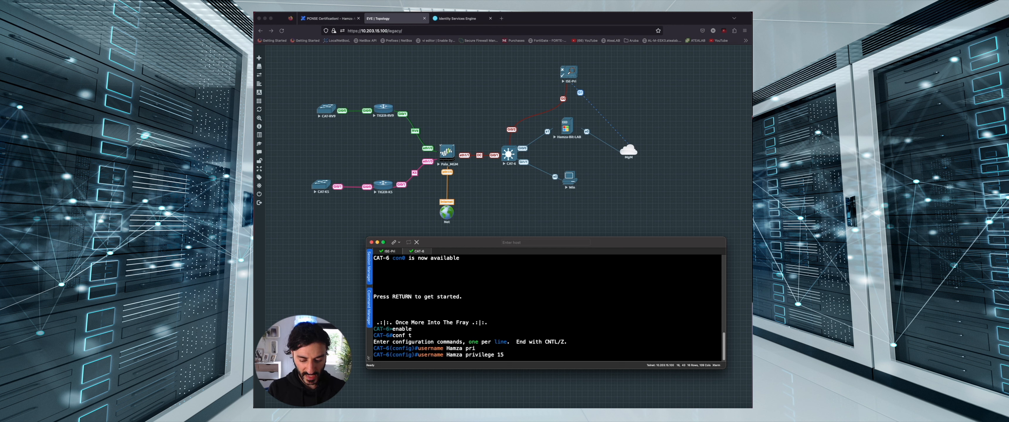
{"action": "type", "text": "al"}
{"action": "key", "text": "Tab"}
{"action": "type", "text": "sc"}
{"action": "key", "text": "Tab"}
{"action": "type", "text": "sec"}
{"action": "key", "text": "Tab"}
{"action": "type", "text": "C1sco1234"}
{"action": "key", "text": "Return"}
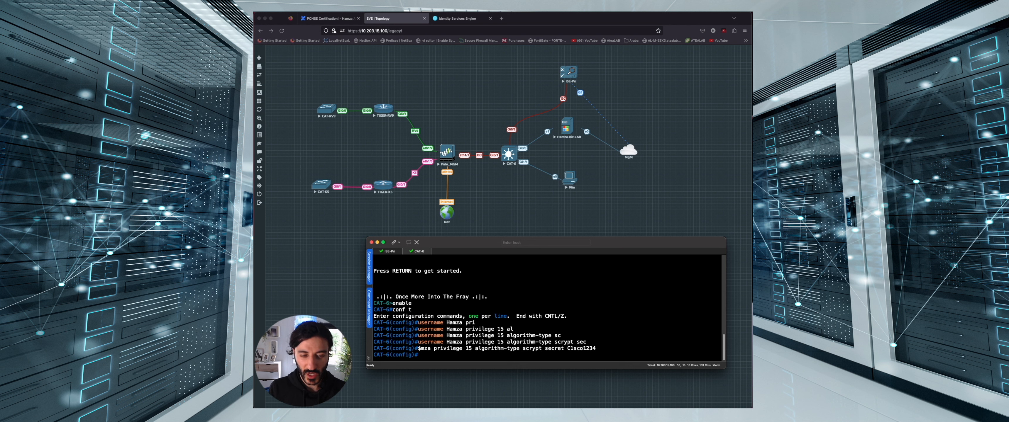
Enable aaa new-model and set vlan 204 as the RADIUS source interface
{"action": "type", "text": "aaa"}
{"action": "key", "text": "Tab"}
{"action": "type", "text": "new"}
{"action": "key", "text": "Tab"}
{"action": "key", "text": "Return"}
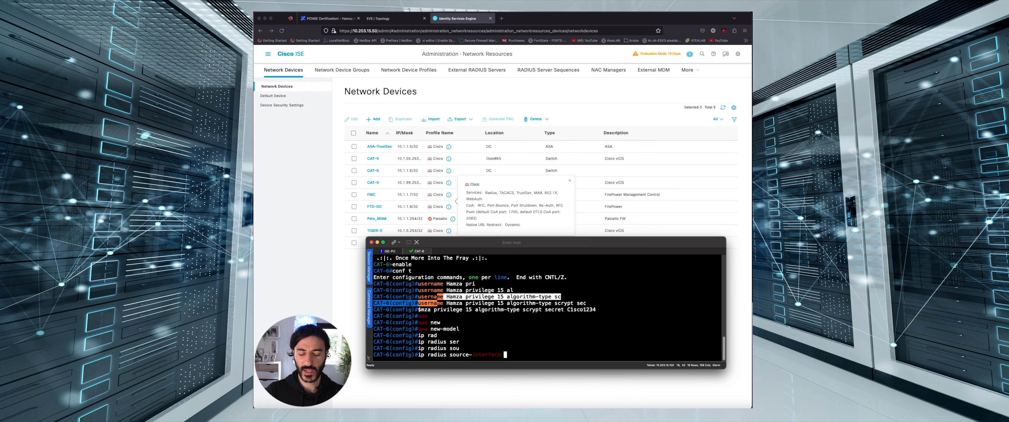
{"action": "type", "text": "vla"}
{"action": "key", "text": "Tab"}
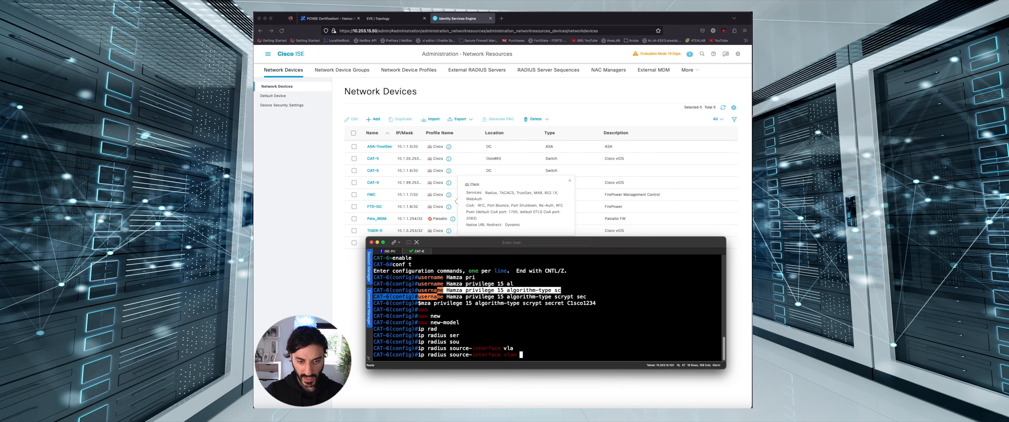
{"action": "type", "text": "204"}
{"action": "key", "text": "Return"}
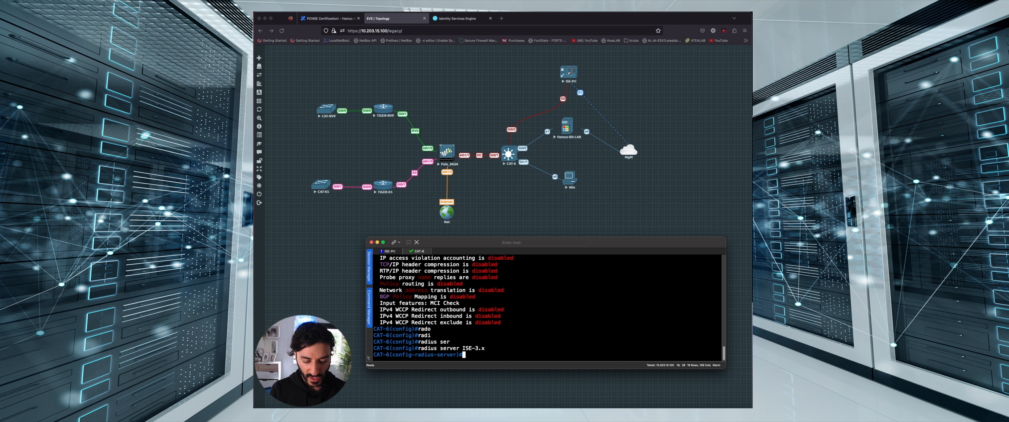
Set the ISE-3.x server address to ipv4 10.1.1.2 with auth-port 1812 and acct-port 1813
{"action": "type", "text": "addre"}
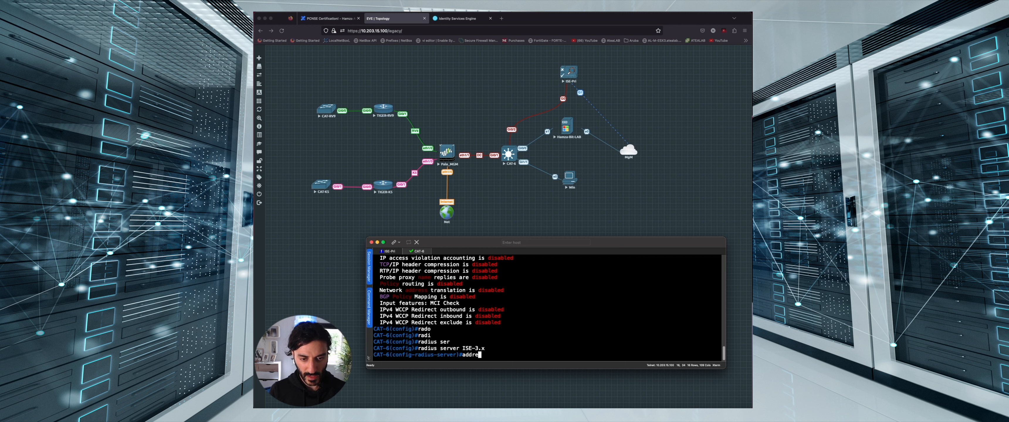
{"action": "key", "text": "Tab"}
{"action": "type", "text": "ipv"}
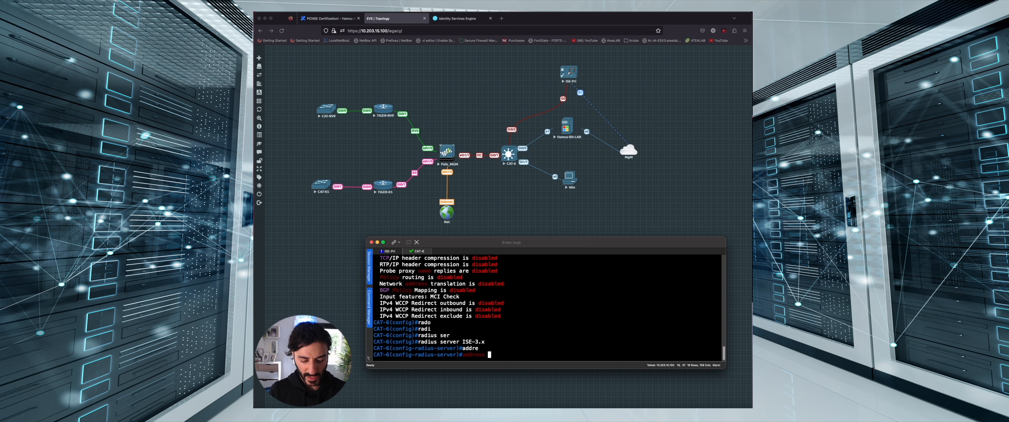
{"action": "type", "text": "4"}
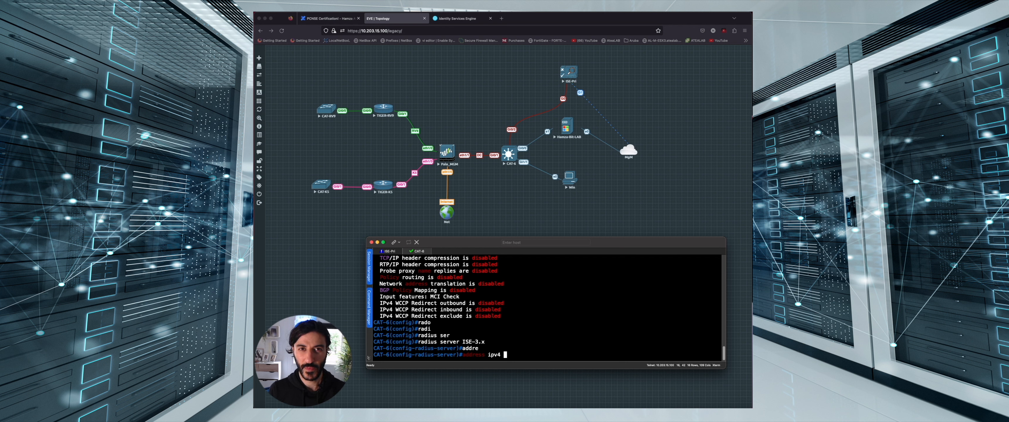
{"action": "type", "text": "10.1"}
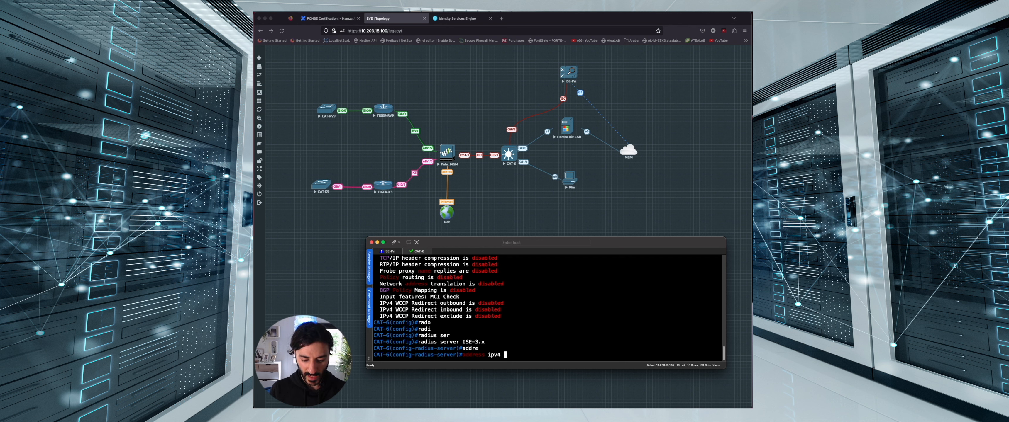
{"action": "type", "text": ".1.2"}
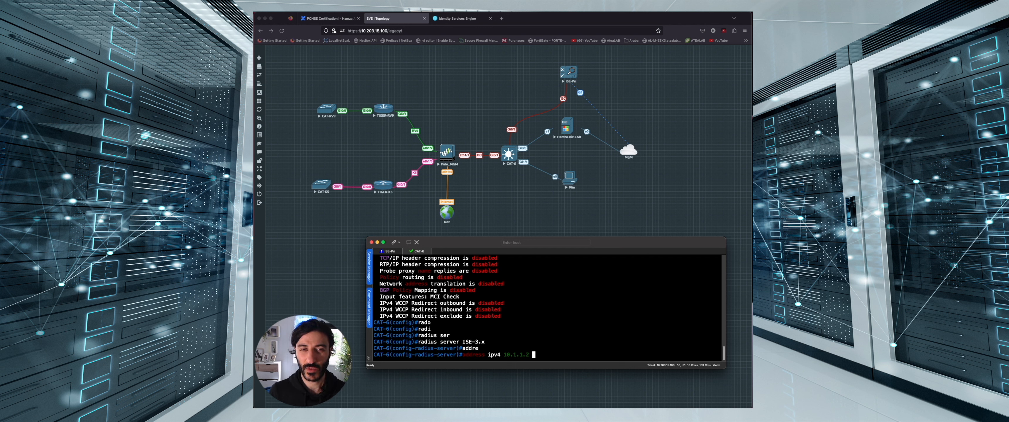
{"action": "type", "text": "?"}
{"action": "type", "text": "aut"}
{"action": "key", "text": "Tab"}
{"action": "type", "text": "?"}
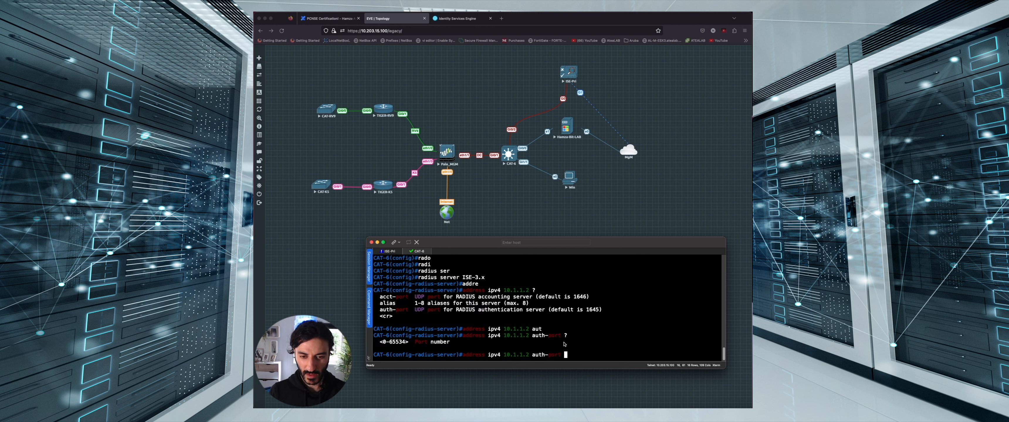
{"action": "type", "text": "1812"}
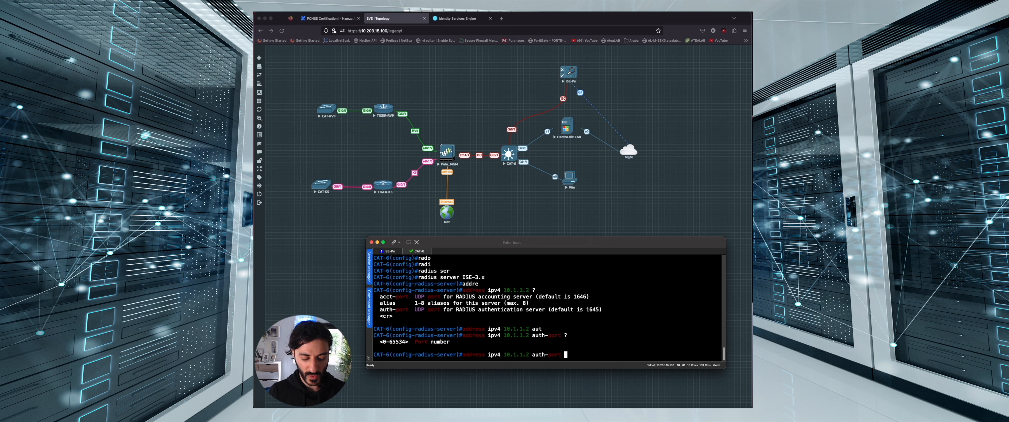
{"action": "type", "text": " acco"}
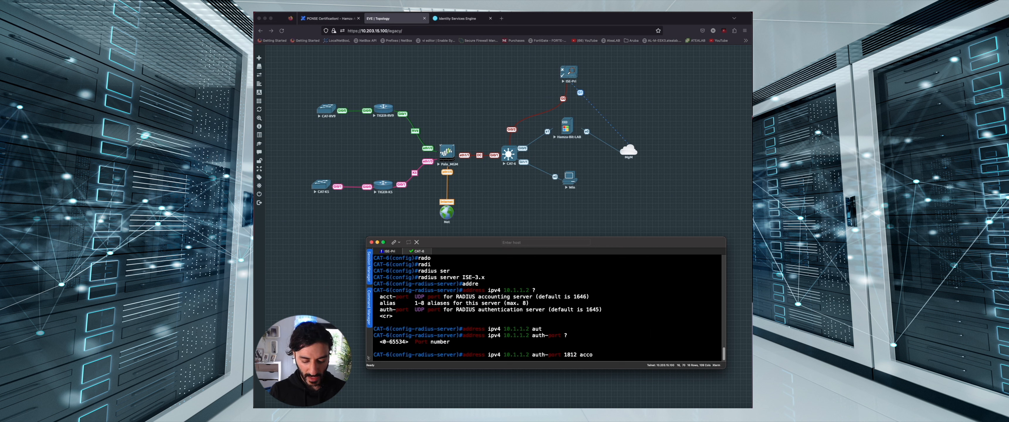
{"action": "key", "text": "Tab"}
{"action": "type", "text": "u"}
{"action": "key", "text": "BackSpace"}
{"action": "key", "text": "Tab"}
{"action": "key", "text": "BackSpace"}
{"action": "key", "text": "BackSpace"}
{"action": "key", "text": "Tab"}
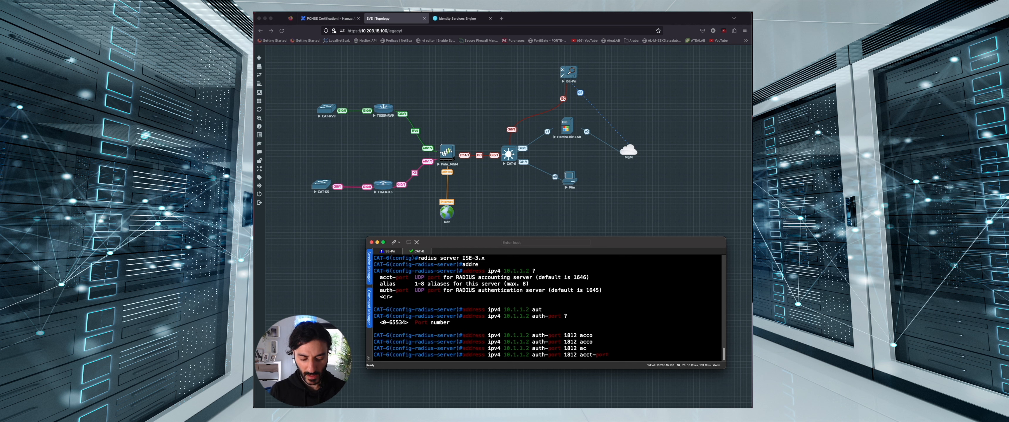
{"action": "type", "text": "1813"}
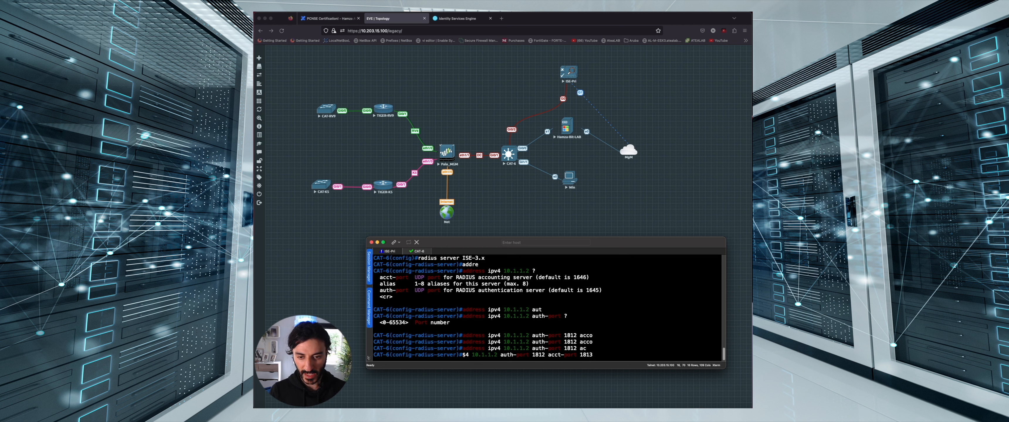
{"action": "key", "text": "Return"}
Set the RADIUS server's shared secret key and exit the server configuration
{"action": "type", "text": "ke"}
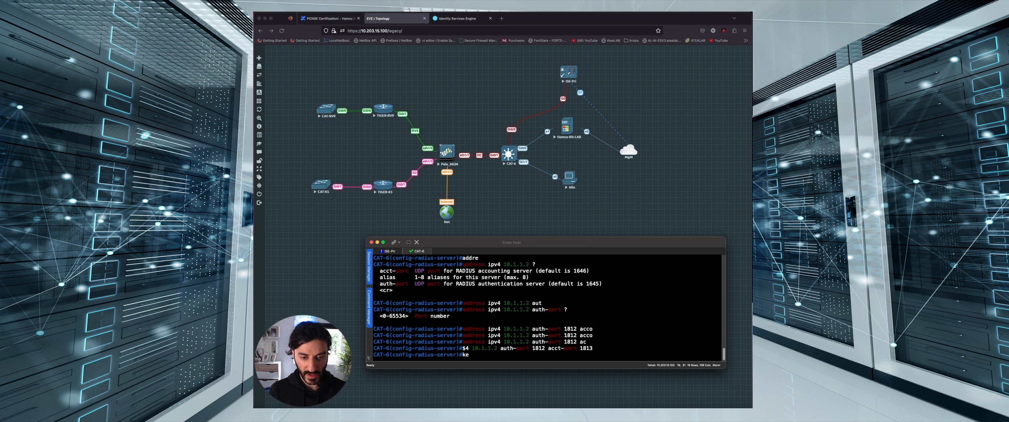
{"action": "key", "text": "Tab"}
{"action": "type", "text": "ise-123"}
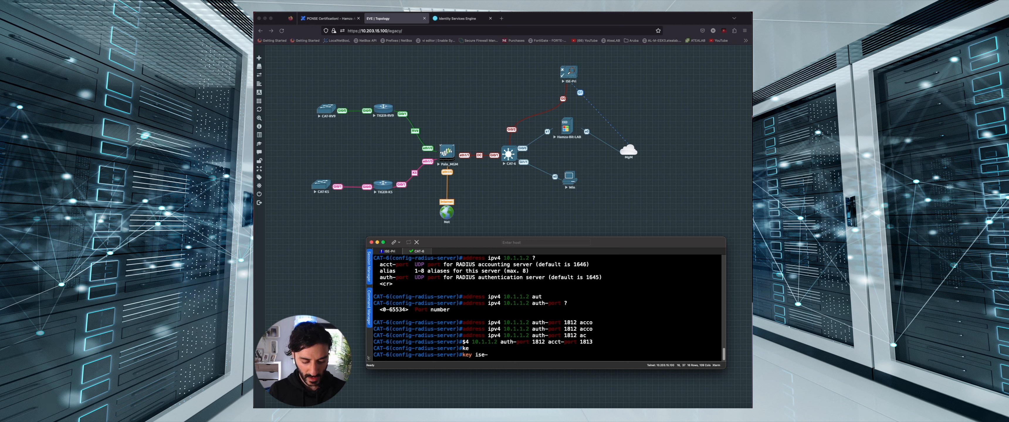
{"action": "key", "text": "Return"}
{"action": "type", "text": "exit"}
{"action": "key", "text": "Return"}
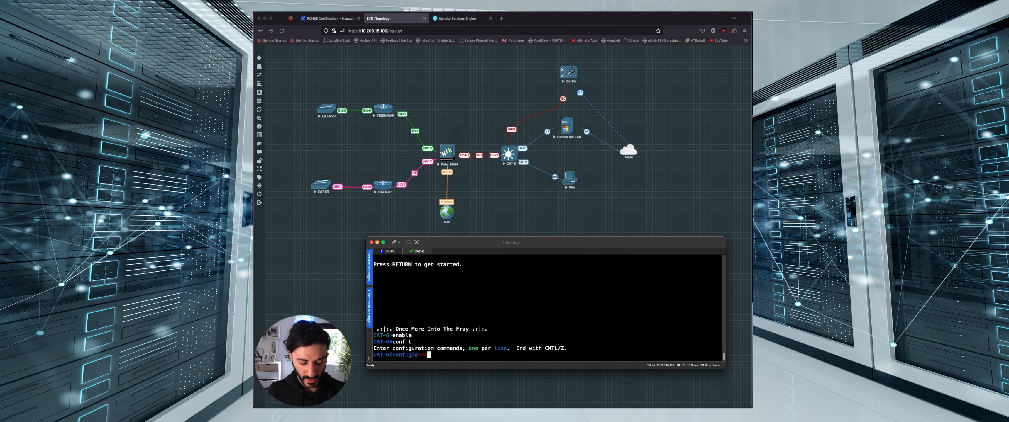
Create login authentication list ADM using group radius, then local
{"action": "type", "text": "authe"}
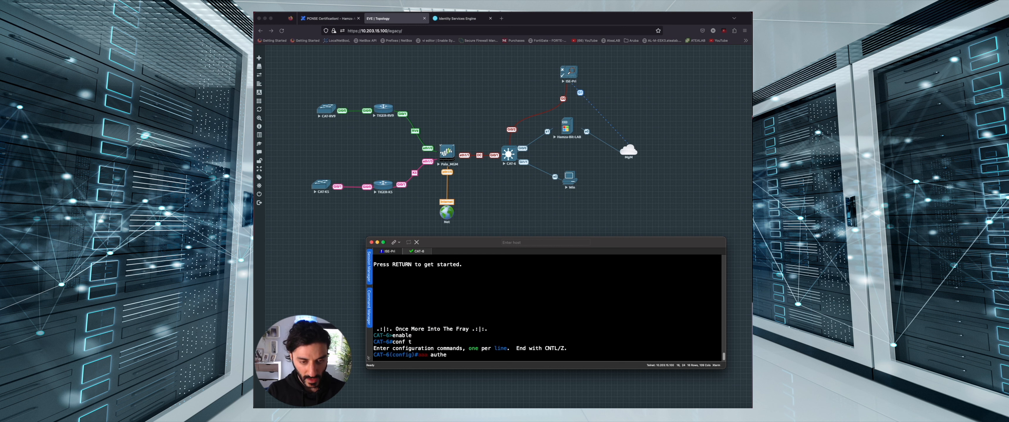
{"action": "key", "text": "Tab"}
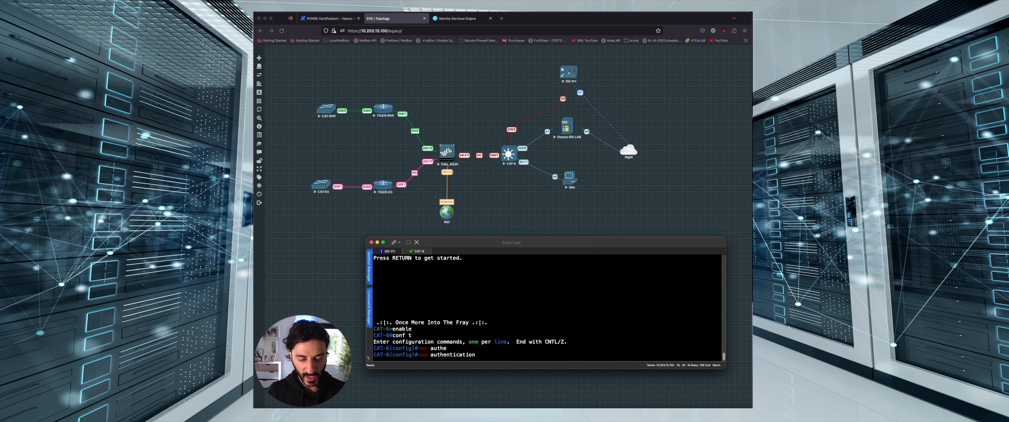
{"action": "type", "text": "log"}
{"action": "key", "text": "Tab"}
{"action": "type", "text": "AD"}
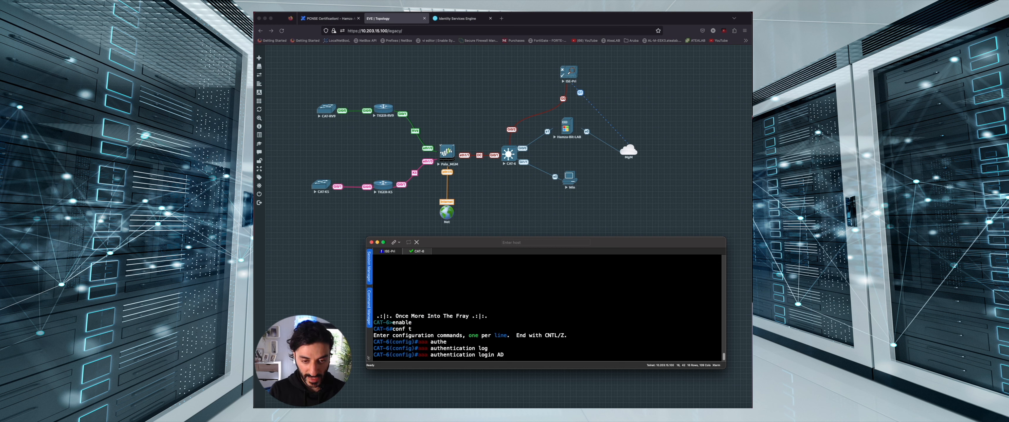
{"action": "type", "text": "M grou"}
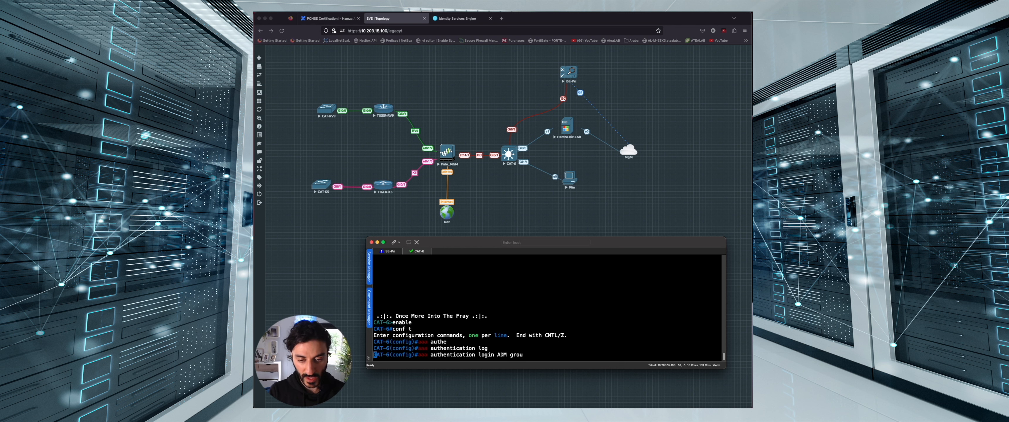
{"action": "key", "text": "Tab"}
{"action": "type", "text": "rad"}
{"action": "key", "text": "Tab"}
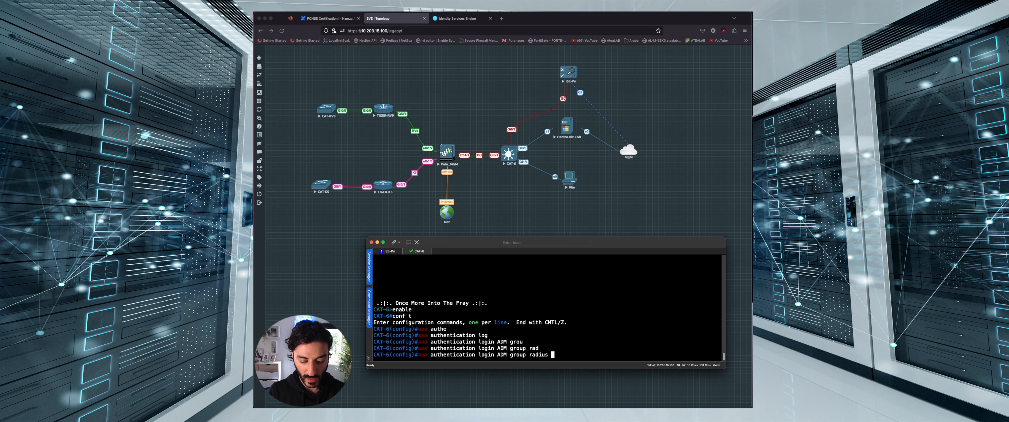
{"action": "type", "text": "loc"}
{"action": "key", "text": "Tab"}
{"action": "key", "text": "Return"}
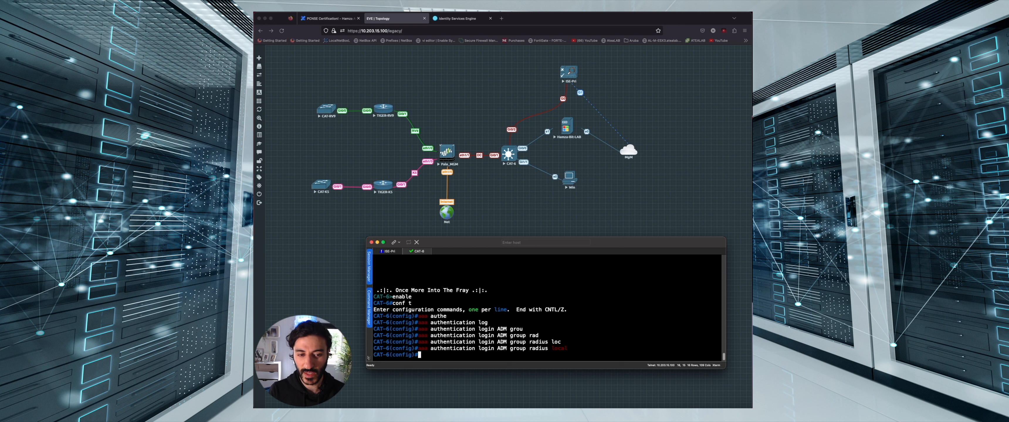
Create exec authorization list ADM-Z using radius, then local
{"action": "type", "text": "DM-"}
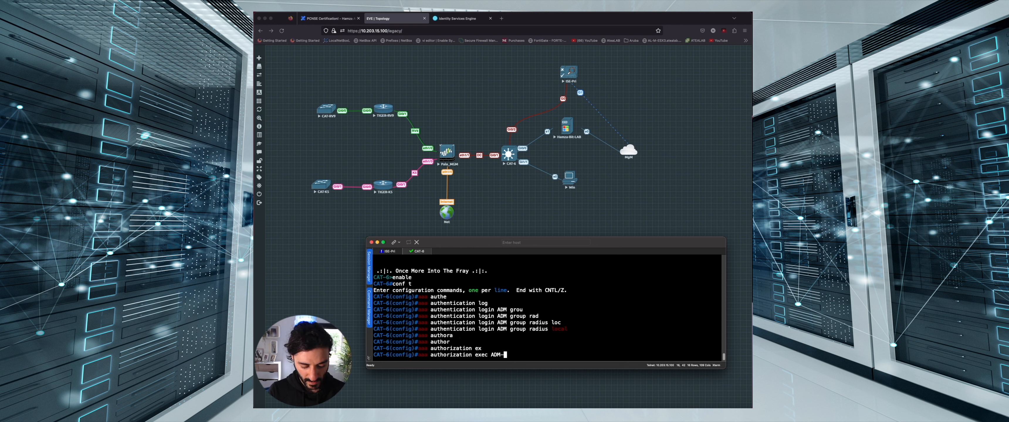
{"action": "type", "text": "Z group"}
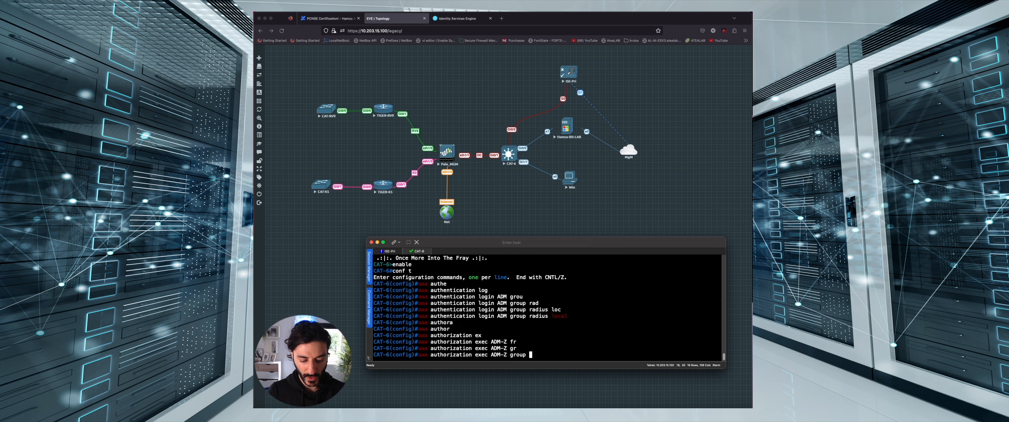
{"action": "type", "text": "radius"}
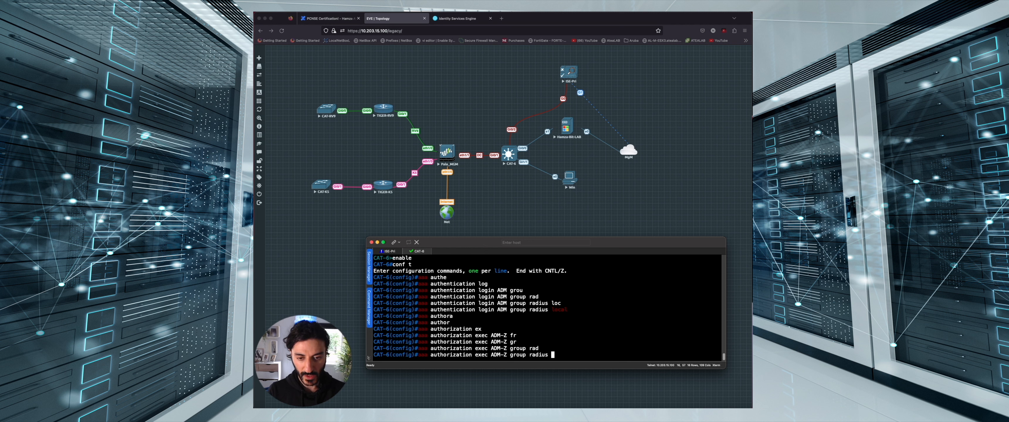
{"action": "type", "text": "local"}
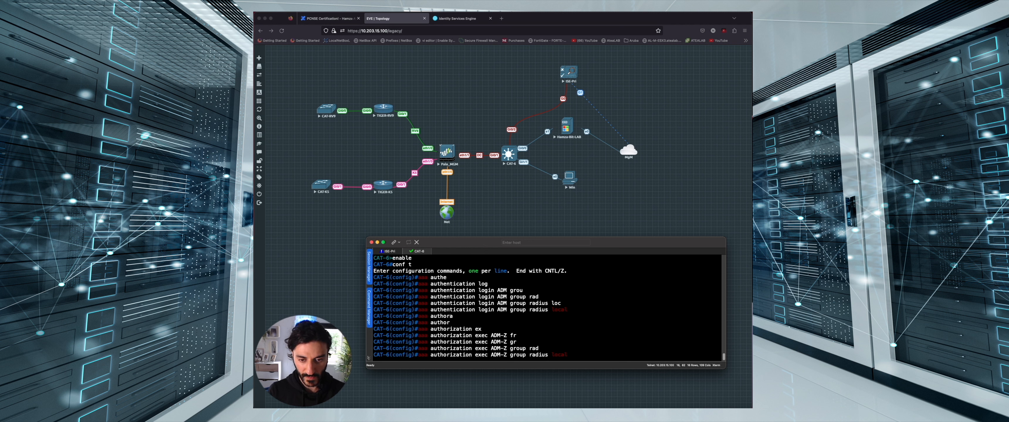
{"action": "key", "text": "Return"}
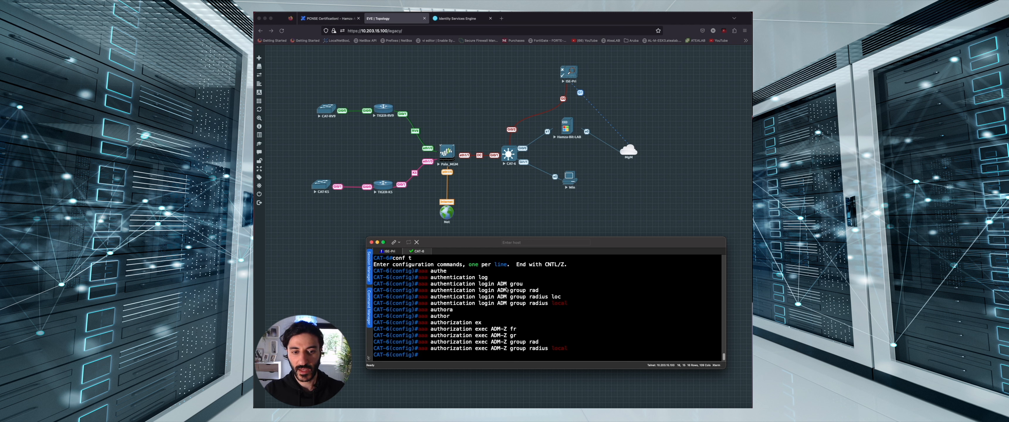
Apply login authentication ADM to line console 0
{"action": "left_click_drag", "start_coordinate": [498, 285], "coordinate": [506, 286]}
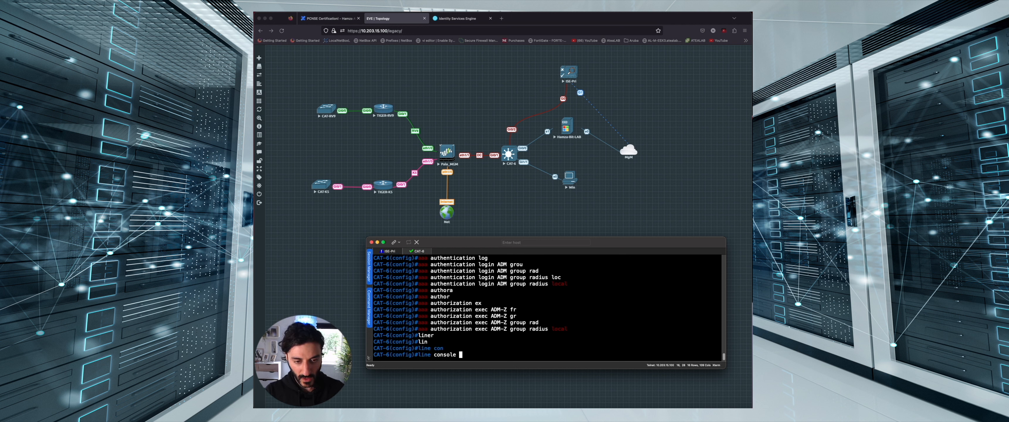
{"action": "type", "text": "0"}
{"action": "key", "text": "Return"}
{"action": "type", "text": "auth"}
{"action": "key", "text": "Tab"}
{"action": "key", "text": "BackSpace"}
{"action": "key", "text": "BackSpace"}
{"action": "key", "text": "BackSpace"}
{"action": "key", "text": "BackSpace"}
{"action": "type", "text": "logi"}
{"action": "key", "text": "Tab"}
{"action": "type", "text": "th"}
{"action": "key", "text": "Tab"}
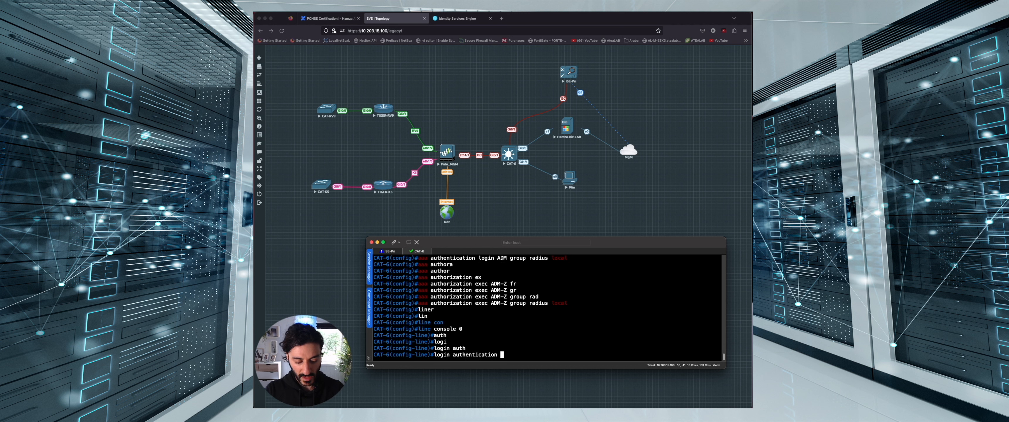
{"action": "type", "text": "ADM"}
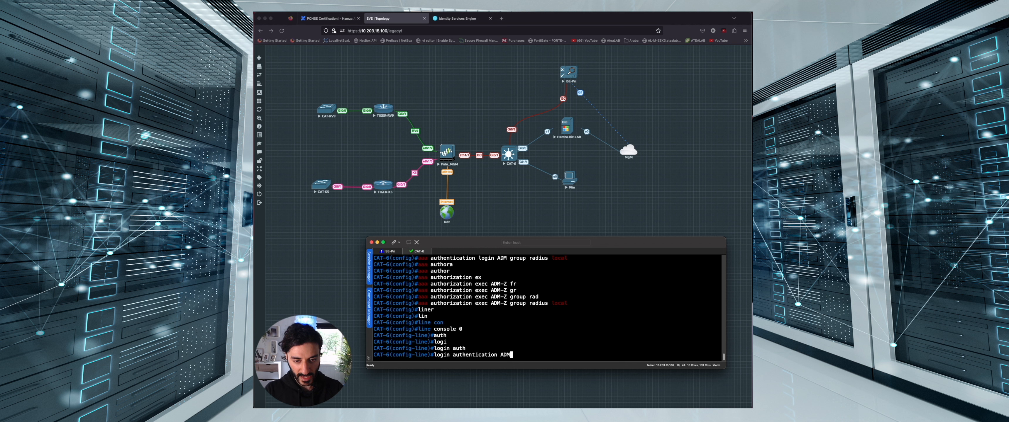
{"action": "key", "text": "Return"}
Apply exec authorization ADM-Z to console line 0 and exit the line configuration
{"action": "type", "text": "auth"}
{"action": "key", "text": "Tab"}
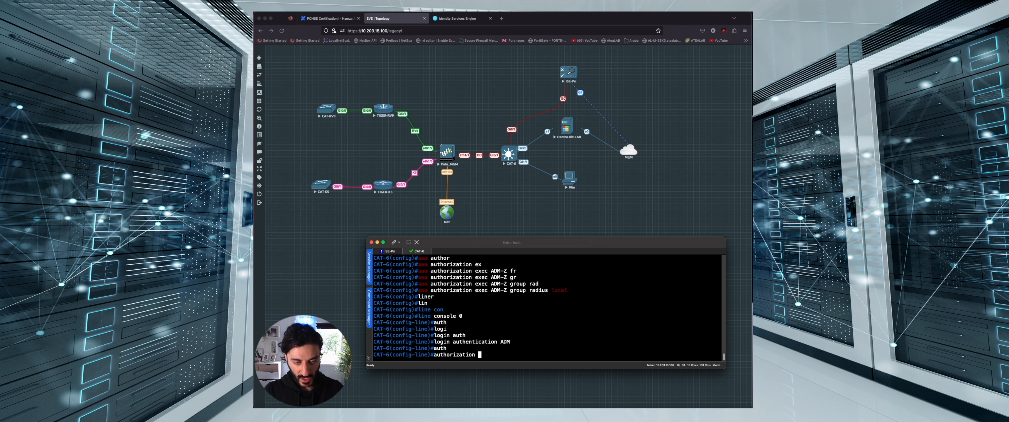
{"action": "type", "text": "exe"}
{"action": "key", "text": "Tab"}
{"action": "type", "text": "ADM-"}
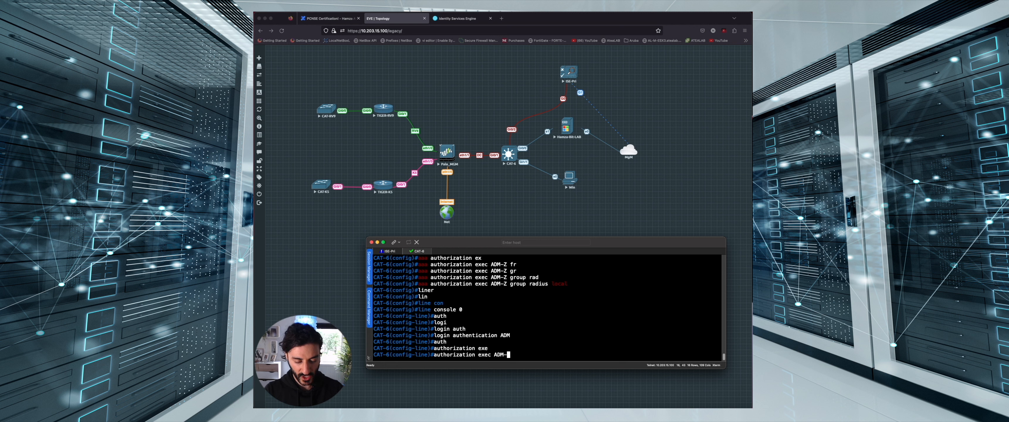
{"action": "type", "text": "Z"}
{"action": "key", "text": "Return"}
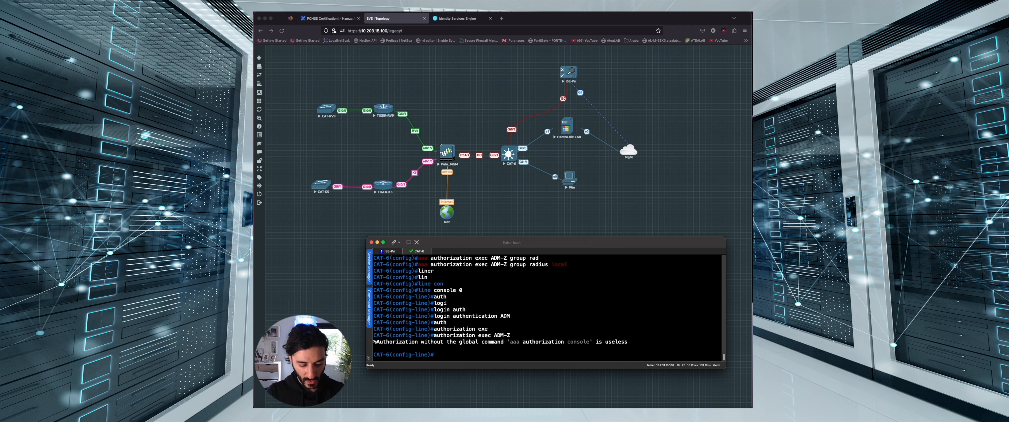
{"action": "type", "text": "exit"}
{"action": "key", "text": "Return"}
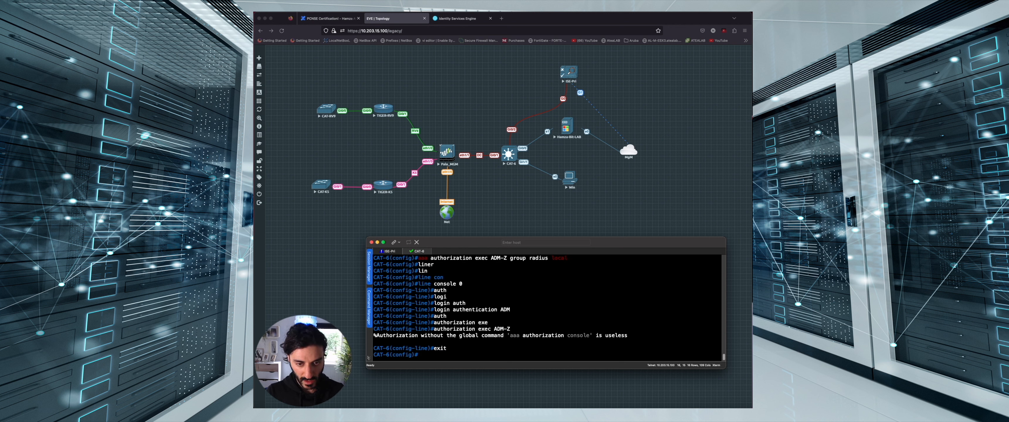
Enable aaa authorization console and apply login authentication ADM to vty lines 0 15
{"action": "type", "text": "aaa authorization console"}
{"action": "key", "text": "Return"}
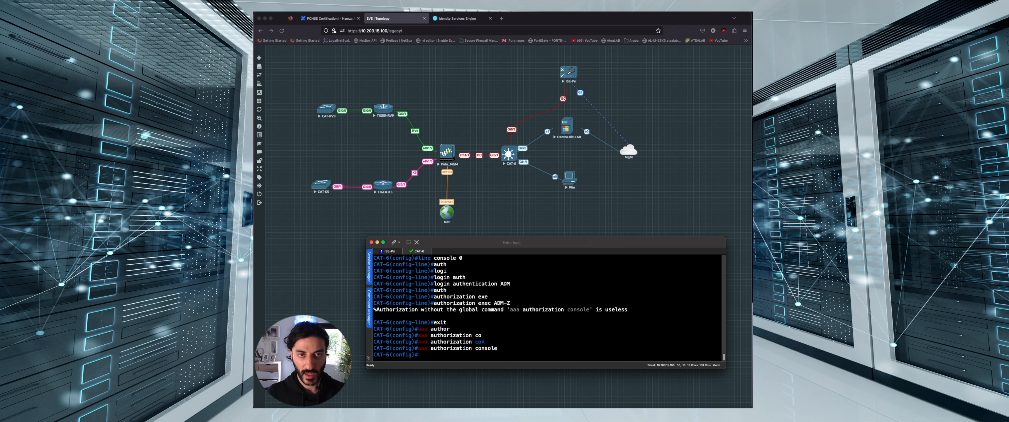
{"action": "type", "text": "line vty 0 15"}
{"action": "key", "text": "Return"}
{"action": "type", "text": "log"}
{"action": "key", "text": "Tab"}
{"action": "type", "text": "i"}
{"action": "key", "text": "Tab"}
{"action": "type", "text": "auth"}
{"action": "key", "text": "Tab"}
{"action": "type", "text": "ADM"}
{"action": "key", "text": "Return"}
Apply exec authorization ADM-Z to the vty lines and exit back to global configuration
{"action": "type", "text": "autho"}
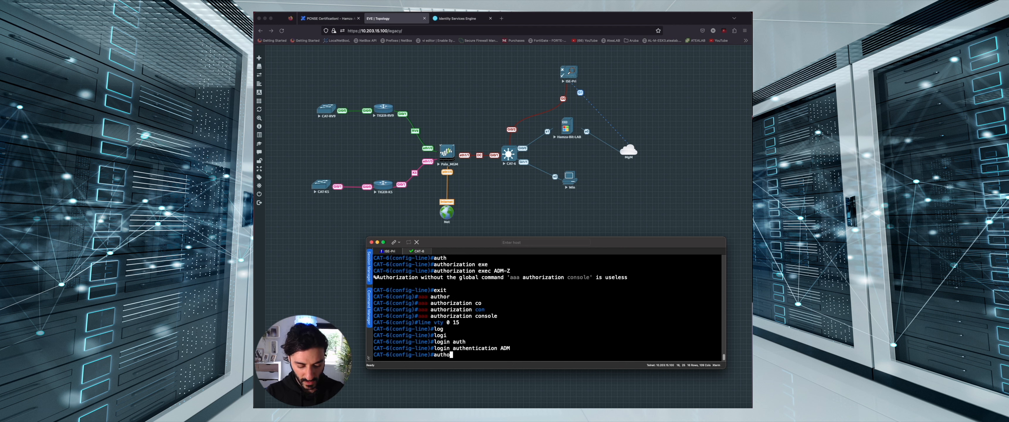
{"action": "type", "text": "r"}
{"action": "key", "text": "Tab"}
{"action": "type", "text": "ex"}
{"action": "key", "text": "Tab"}
{"action": "type", "text": "ADM-Z"}
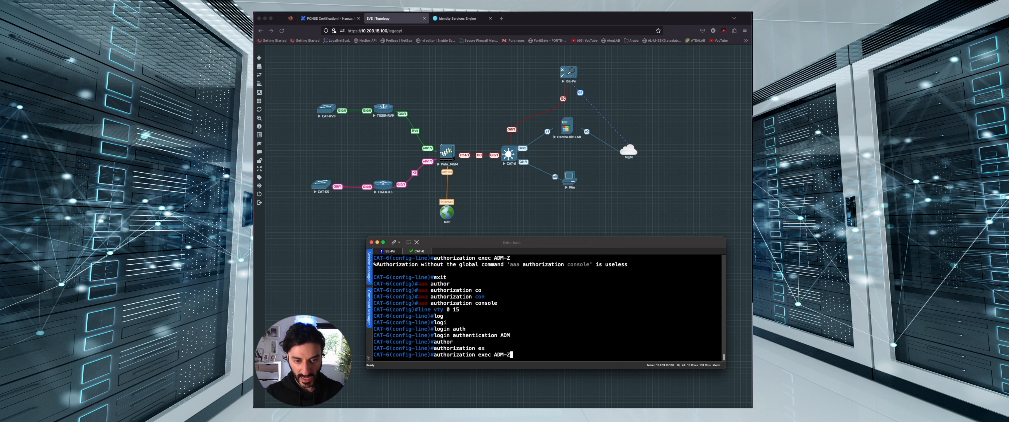
{"action": "key", "text": "Return"}
{"action": "type", "text": "exit"}
{"action": "key", "text": "Return"}
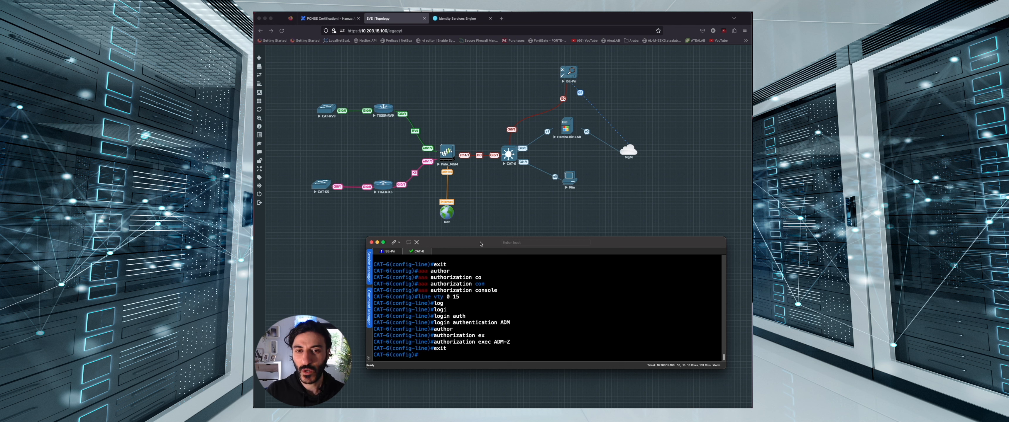
Launch Active Directory Users and Computers from Server Manager and start a new user in EVE-LAB
{"action": "left_click", "coordinate": [574, 135]}
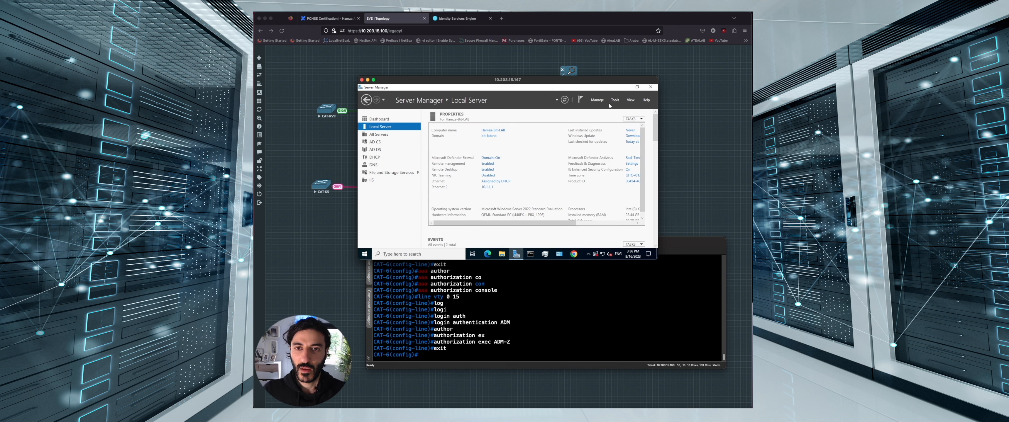
{"action": "left_click", "coordinate": [614, 101]}
{"action": "left_click", "coordinate": [615, 134]}
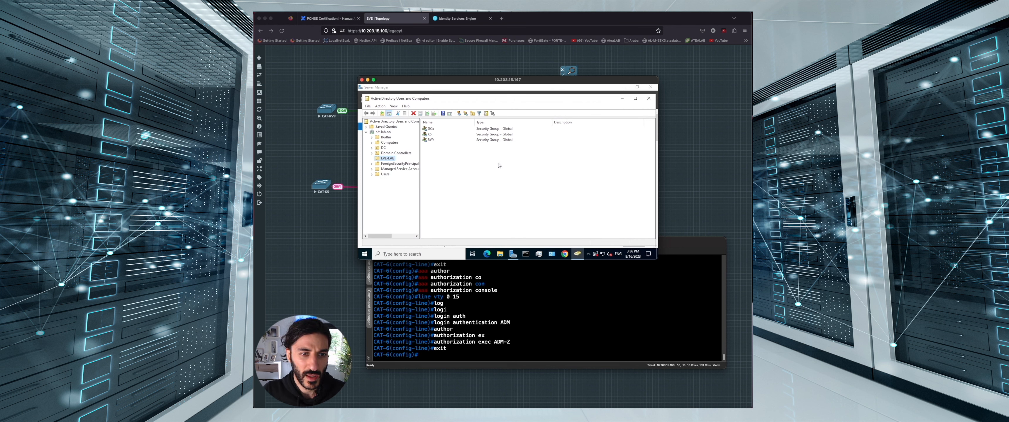
{"action": "left_click", "coordinate": [452, 162]}
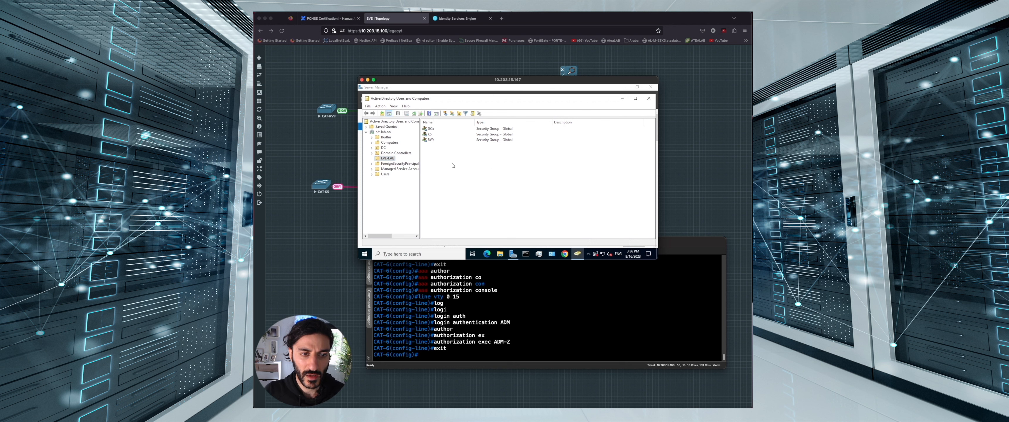
{"action": "left_click", "coordinate": [448, 115]}
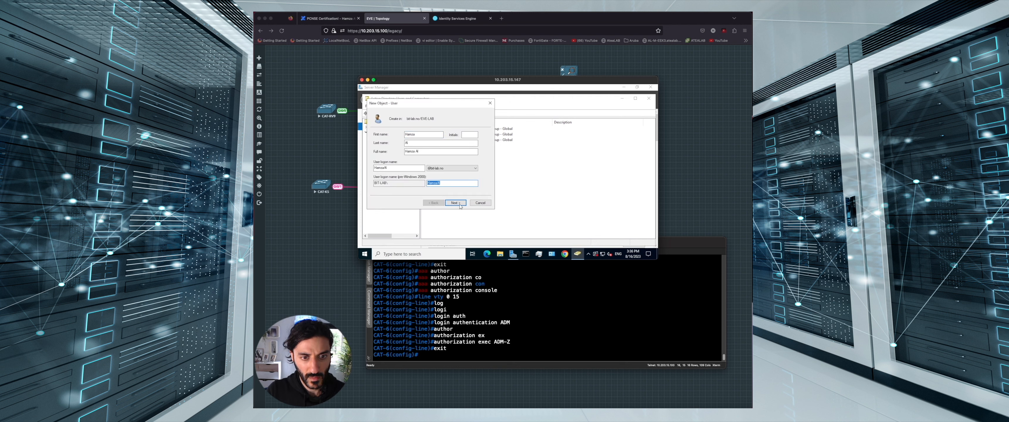
{"action": "left_click", "coordinate": [455, 203]}
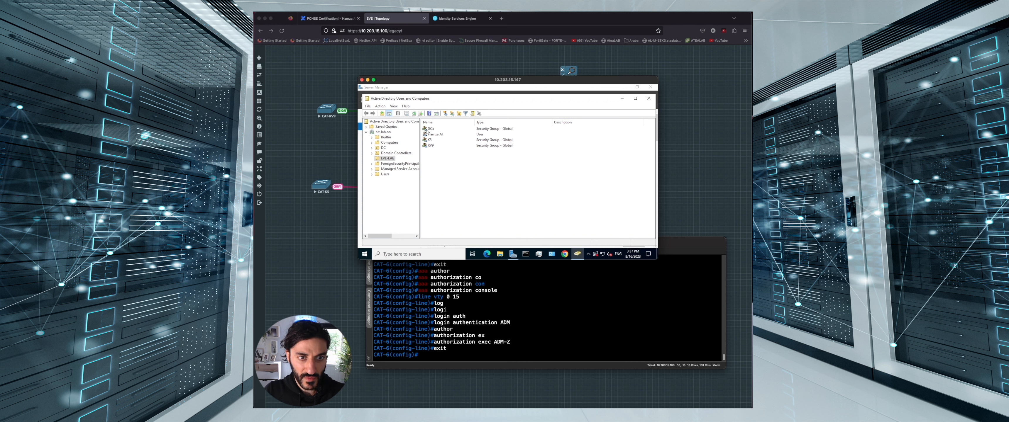
Review the DCx group's Members in its properties, cancel, and return to Cisco ISE
{"action": "left_click", "coordinate": [431, 130]}
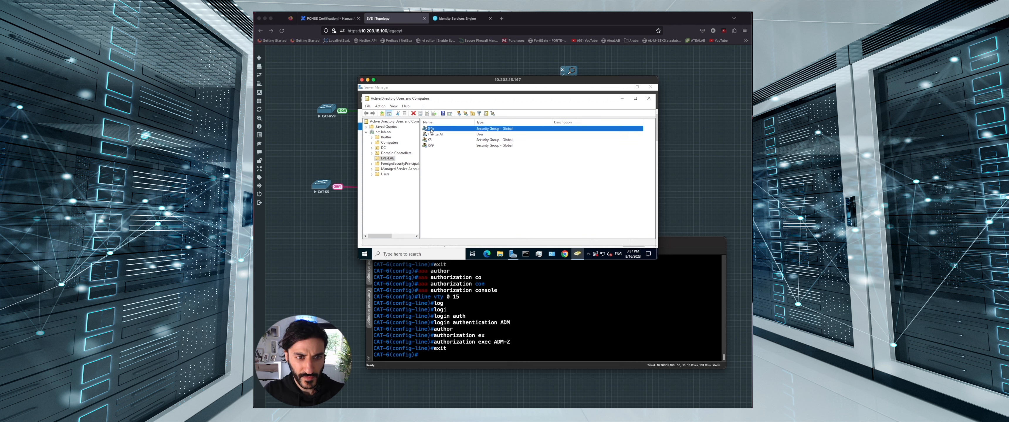
{"action": "right_click", "coordinate": [431, 130]}
{"action": "left_click", "coordinate": [454, 185]}
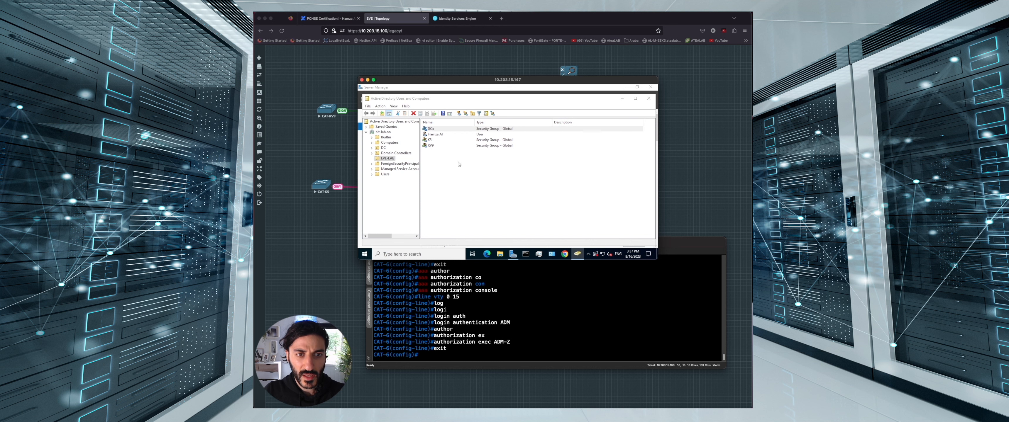
{"action": "left_click", "coordinate": [475, 118]}
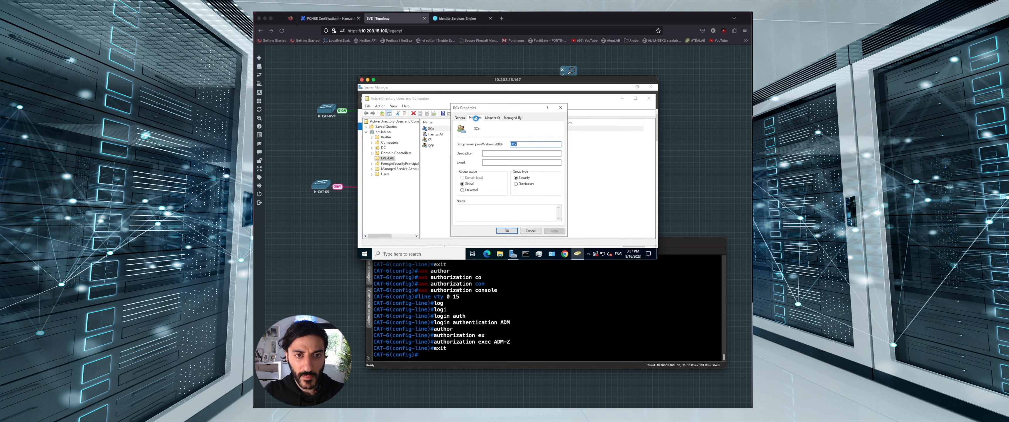
{"action": "left_click", "coordinate": [466, 215]}
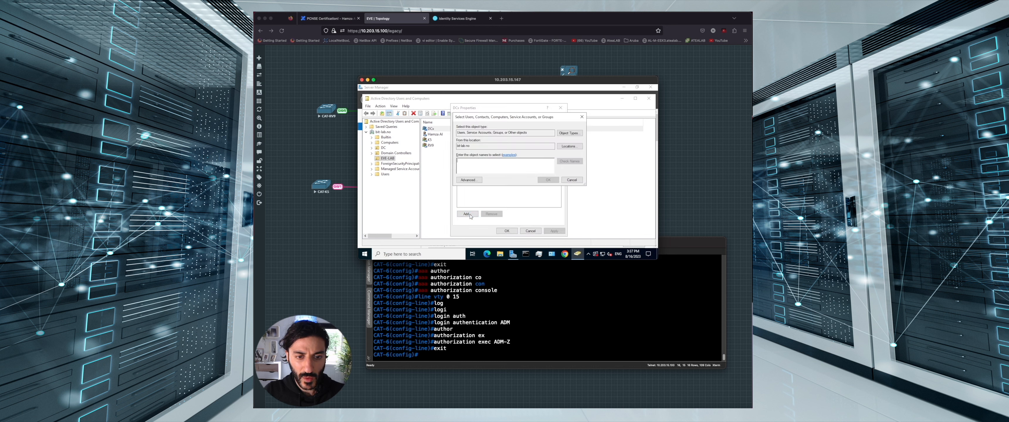
{"action": "key", "text": "Escape"}
{"action": "key", "text": "Escape"}
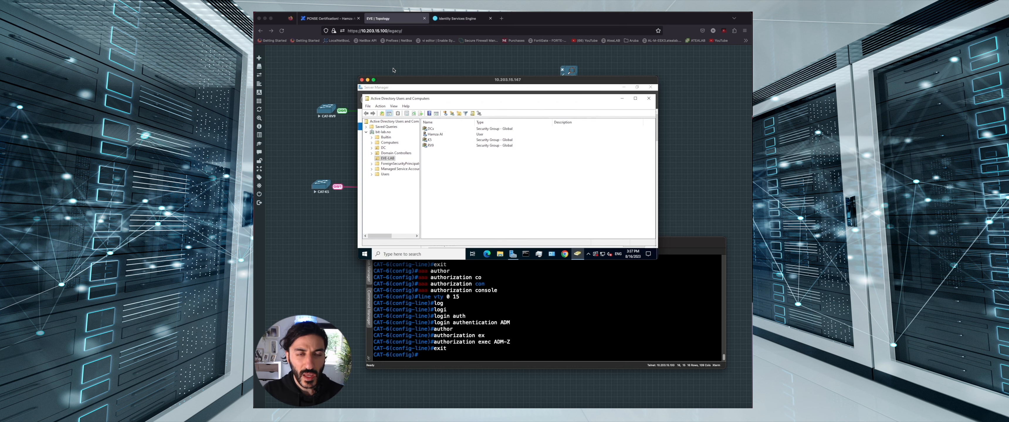
{"action": "left_click", "coordinate": [449, 18]}
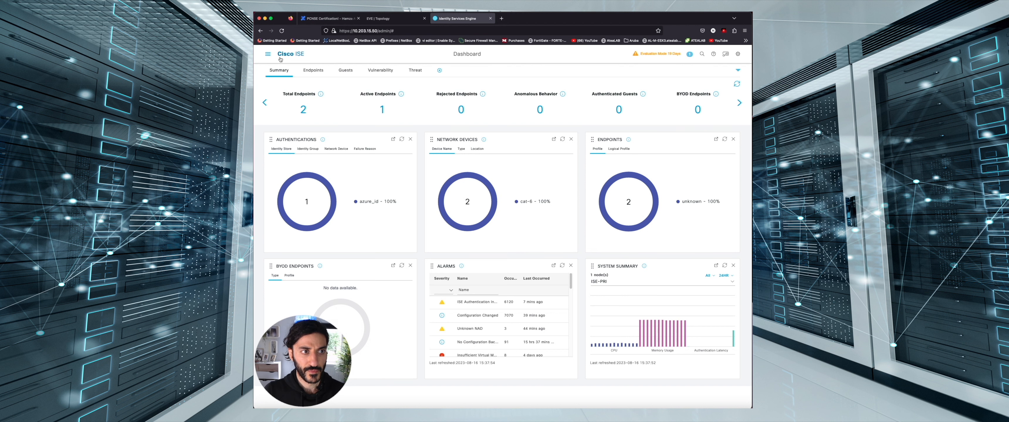
Insert policy set On_Prem_Auth above No_Def using Default Network Access as allowed protocols
{"action": "left_click", "coordinate": [267, 54]}
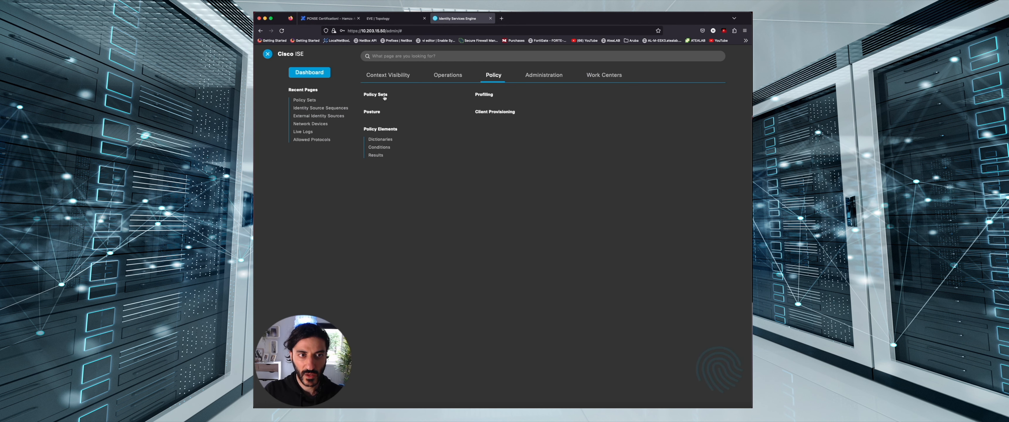
{"action": "left_click", "coordinate": [384, 98]}
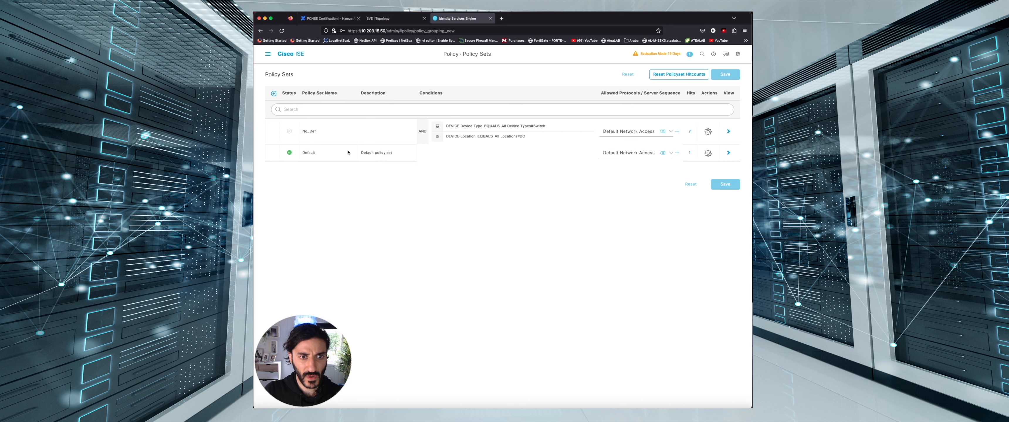
{"action": "left_click", "coordinate": [712, 134]}
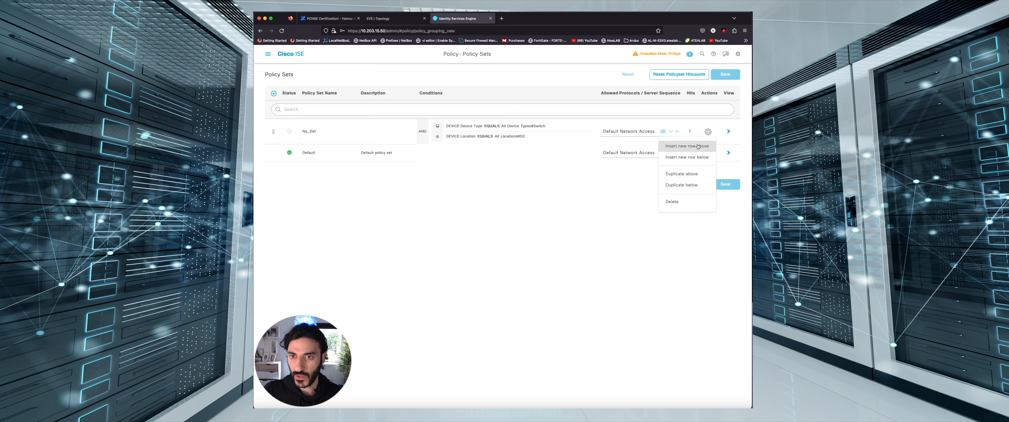
{"action": "left_click", "coordinate": [687, 146]}
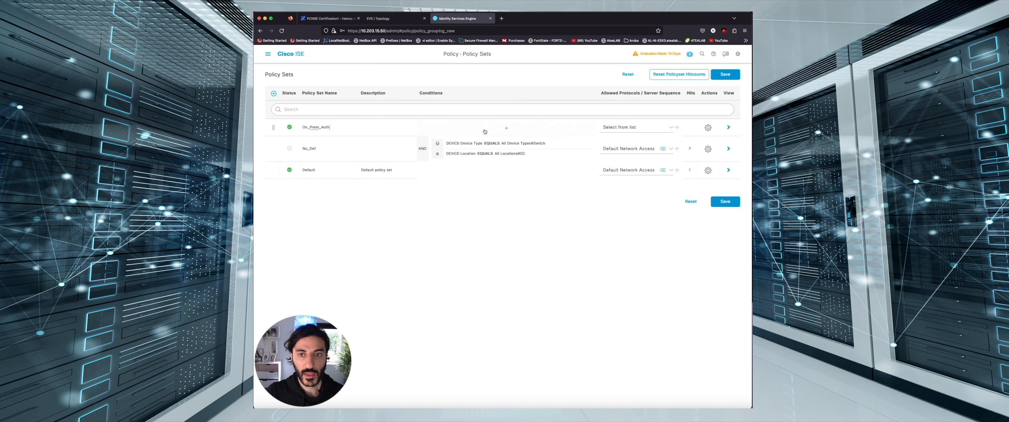
{"action": "left_click", "coordinate": [632, 129]}
{"action": "left_click", "coordinate": [649, 165]}
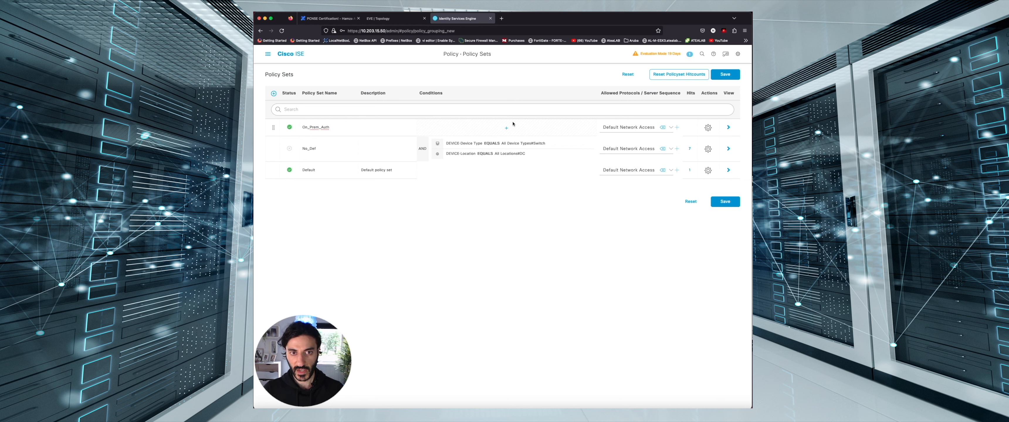
{"action": "left_click", "coordinate": [507, 128]}
Add the condition DEVICE Device Type equals All Device Types#Switch
{"action": "left_click", "coordinate": [496, 136]}
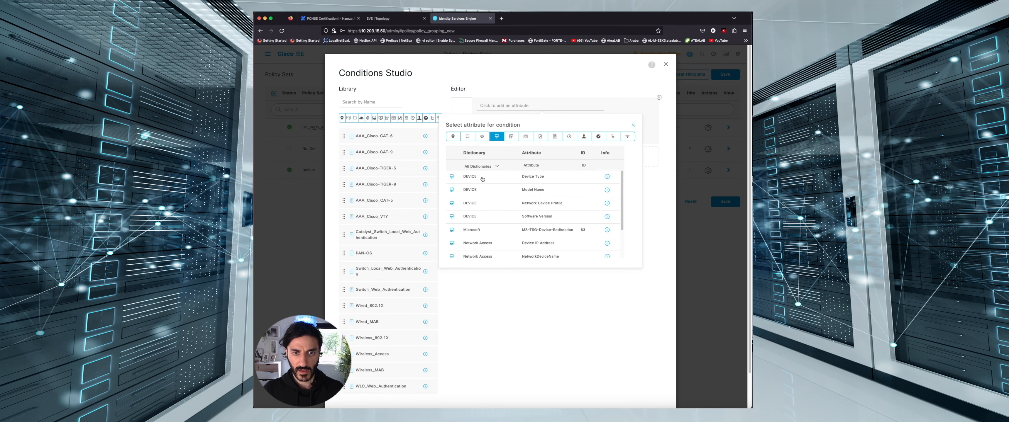
{"action": "left_click", "coordinate": [482, 179]}
{"action": "left_click", "coordinate": [541, 126]}
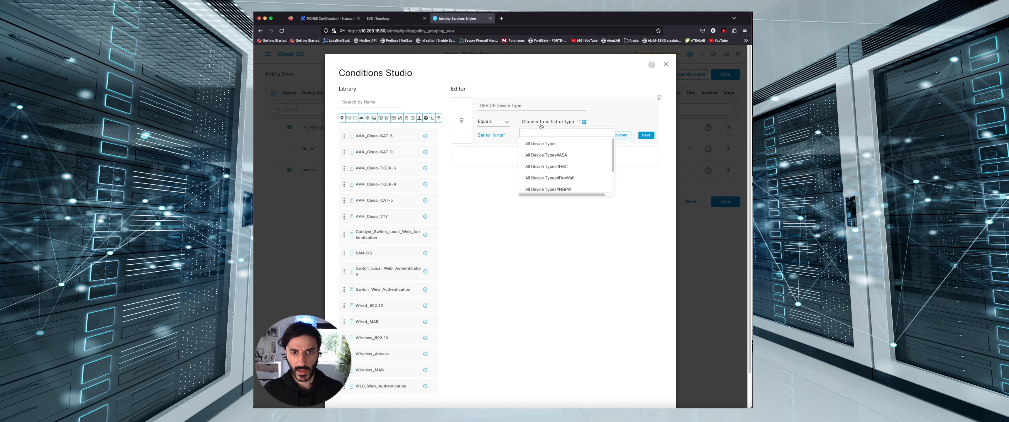
{"action": "scroll", "coordinate": [580, 177], "scroll_direction": "down", "scroll_amount": 1}
{"action": "scroll", "coordinate": [580, 178], "scroll_direction": "down", "scroll_amount": 2}
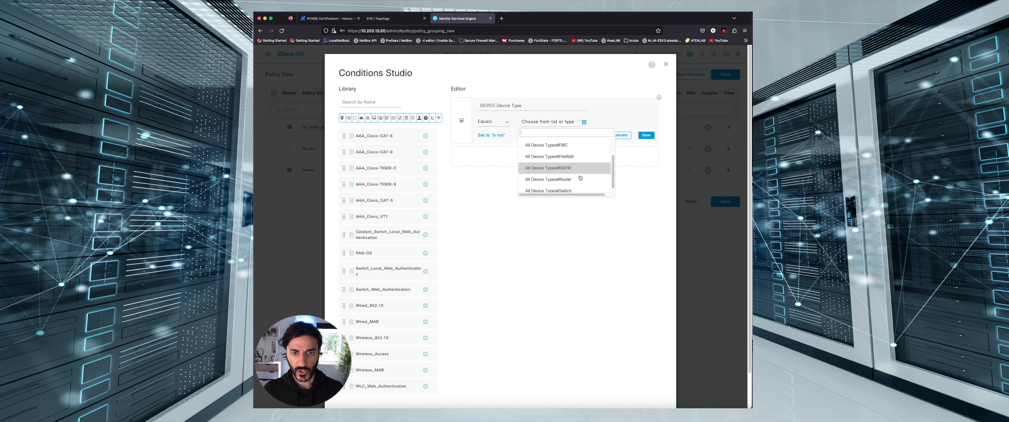
{"action": "left_click", "coordinate": [578, 189]}
AND it with DEVICE Location equals All Locations#DC, and use the combined condition
{"action": "left_click", "coordinate": [542, 153]}
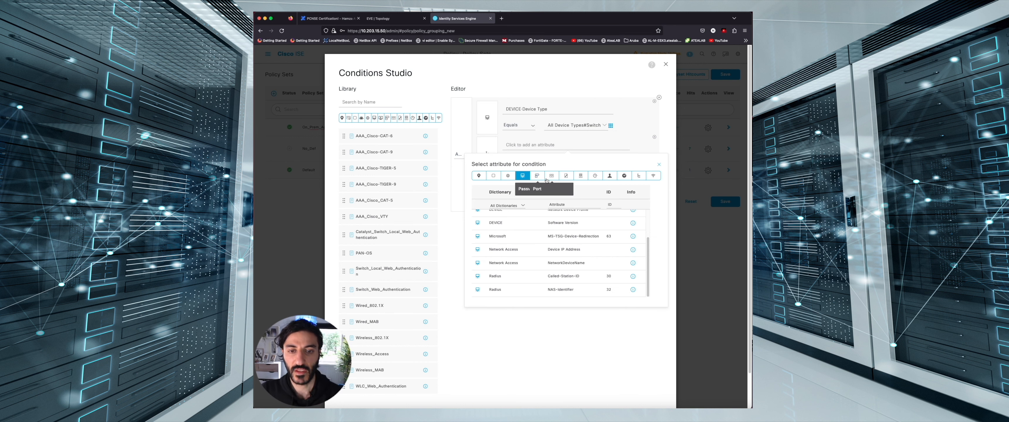
{"action": "left_click", "coordinate": [507, 177]}
{"action": "left_click", "coordinate": [505, 220]}
{"action": "left_click", "coordinate": [587, 161]}
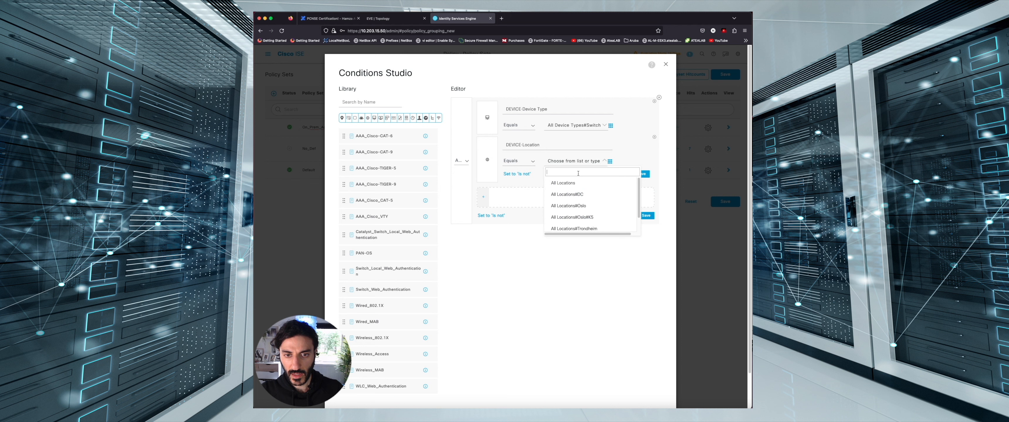
{"action": "left_click", "coordinate": [590, 195]}
{"action": "scroll", "coordinate": [625, 224], "scroll_direction": "down", "scroll_amount": 2}
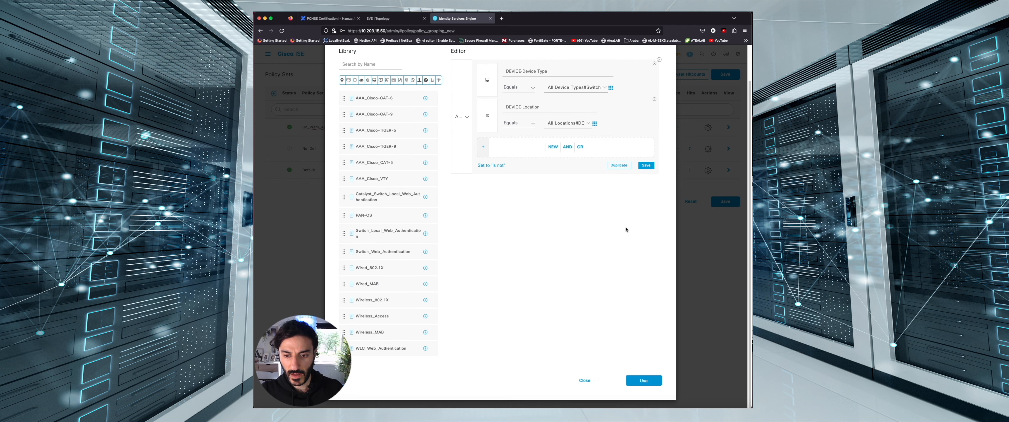
{"action": "left_click", "coordinate": [644, 380]}
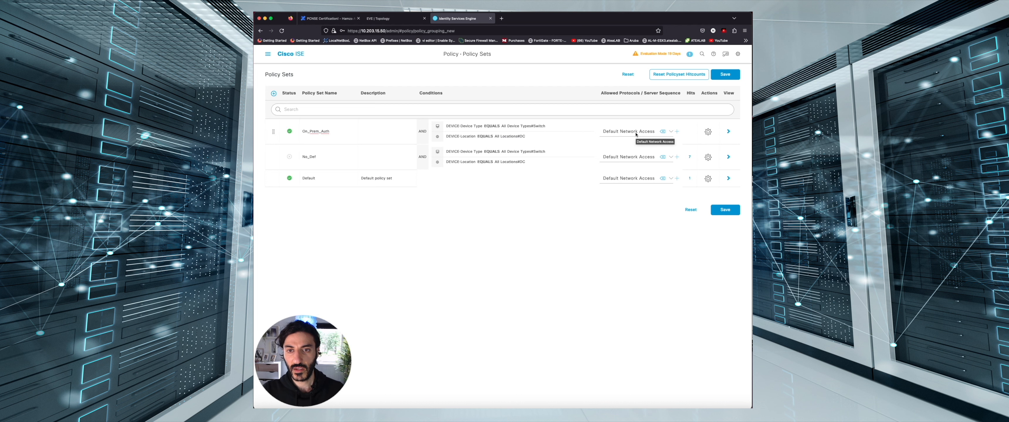
Save the policy set, then rename Authentication Rule 1 to 'Auth' with identity source On_Prem_AD
{"action": "left_click", "coordinate": [725, 75]}
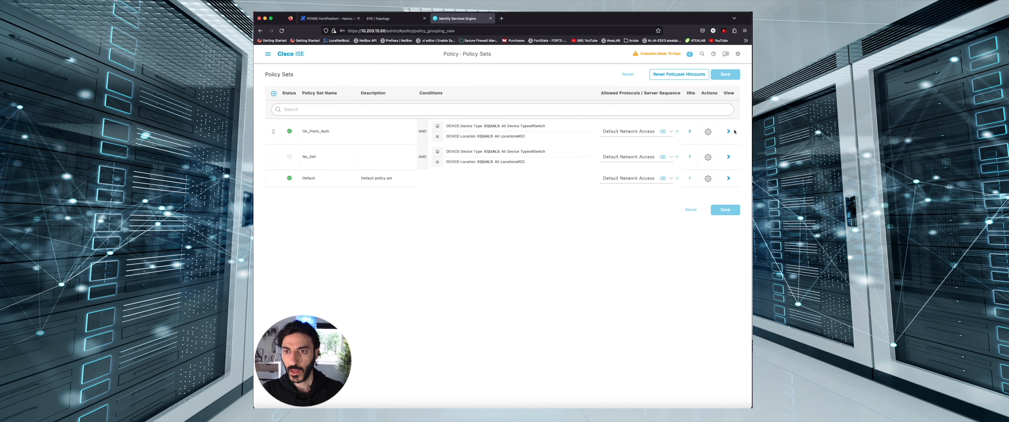
{"action": "left_click", "coordinate": [735, 131]}
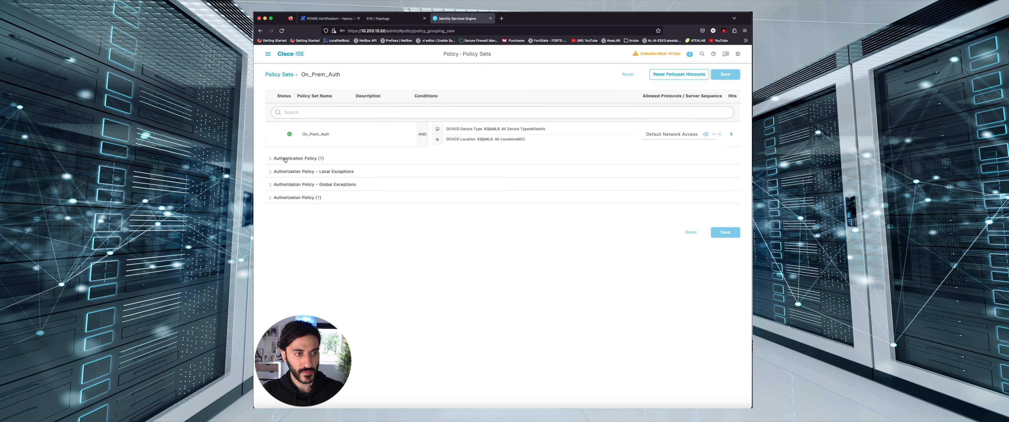
{"action": "left_click", "coordinate": [284, 158]}
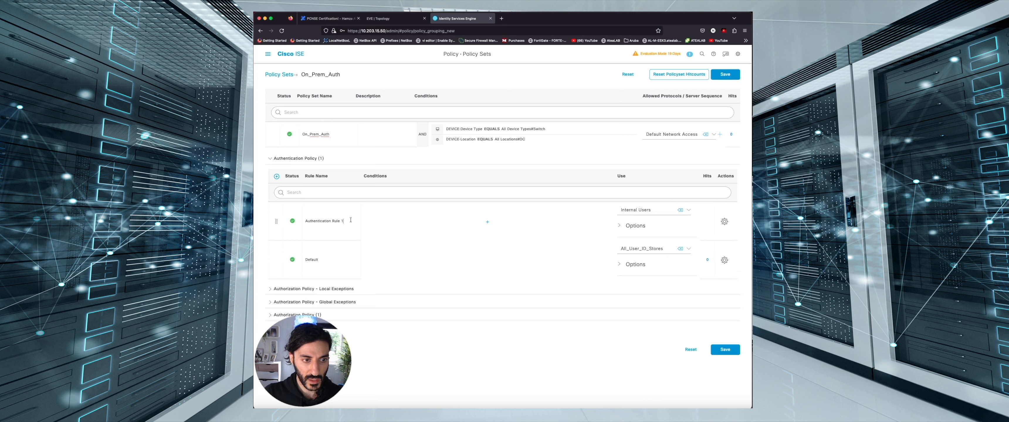
{"action": "left_click_drag", "start_coordinate": [351, 220], "coordinate": [291, 219]}
{"action": "type", "text": "Auth"}
{"action": "left_click", "coordinate": [653, 210]}
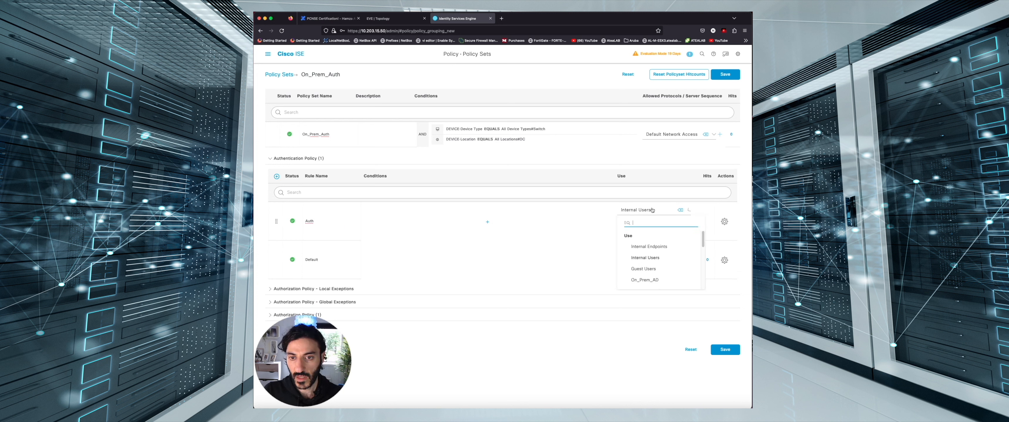
{"action": "left_click", "coordinate": [660, 273]}
Give the Auth rule the condition DEVICE Device Type equals All Device Types#Switch
{"action": "left_click", "coordinate": [487, 222]}
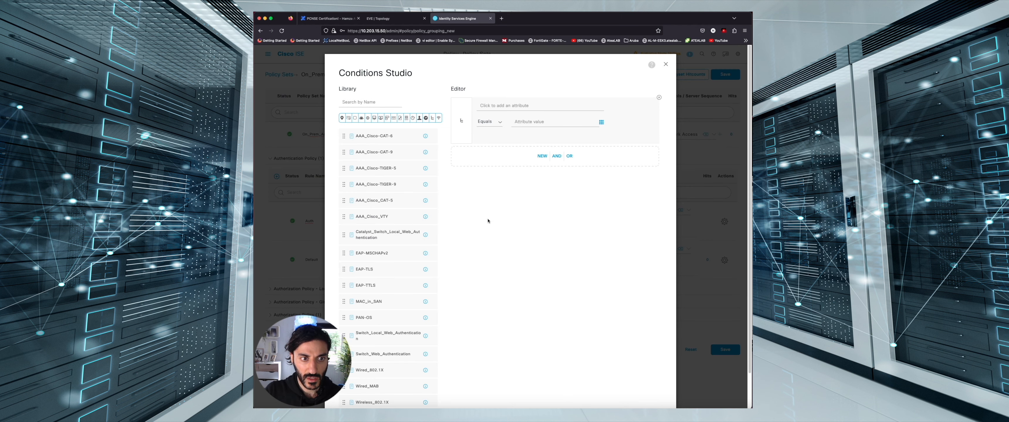
{"action": "left_click", "coordinate": [504, 105]}
{"action": "left_click", "coordinate": [484, 136]}
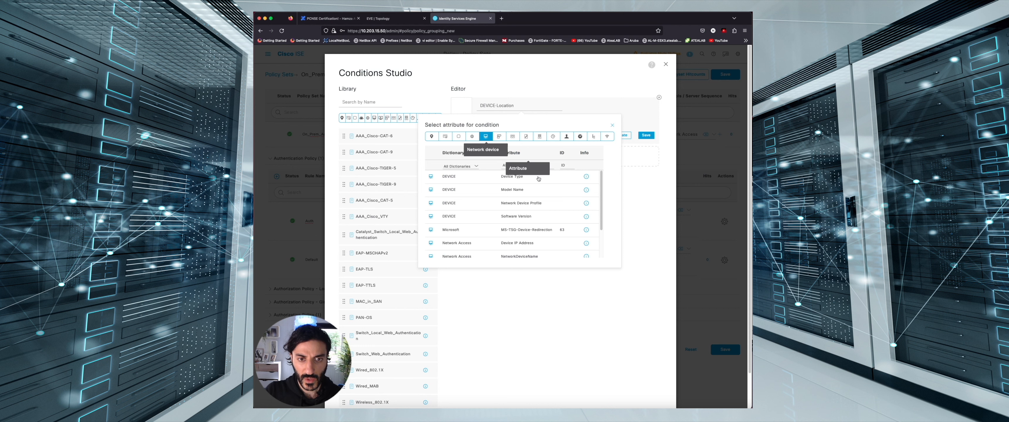
{"action": "left_click", "coordinate": [524, 175]}
{"action": "left_click", "coordinate": [556, 125]}
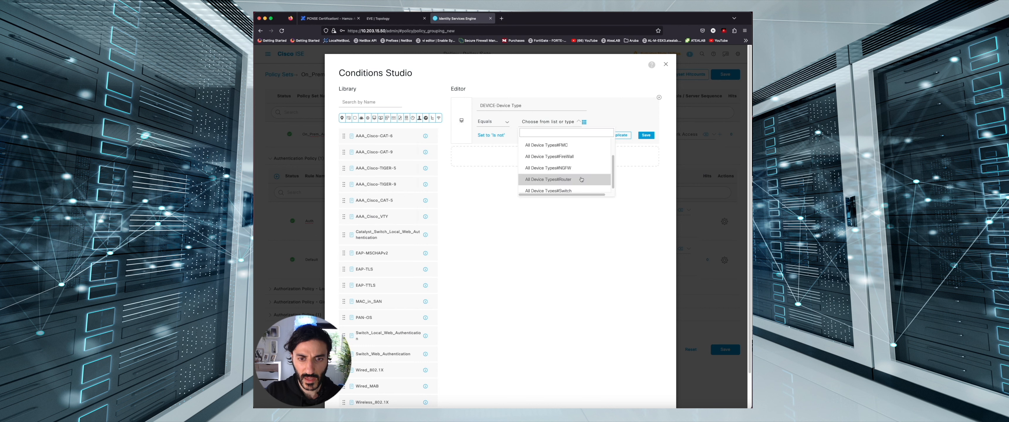
{"action": "left_click", "coordinate": [576, 190]}
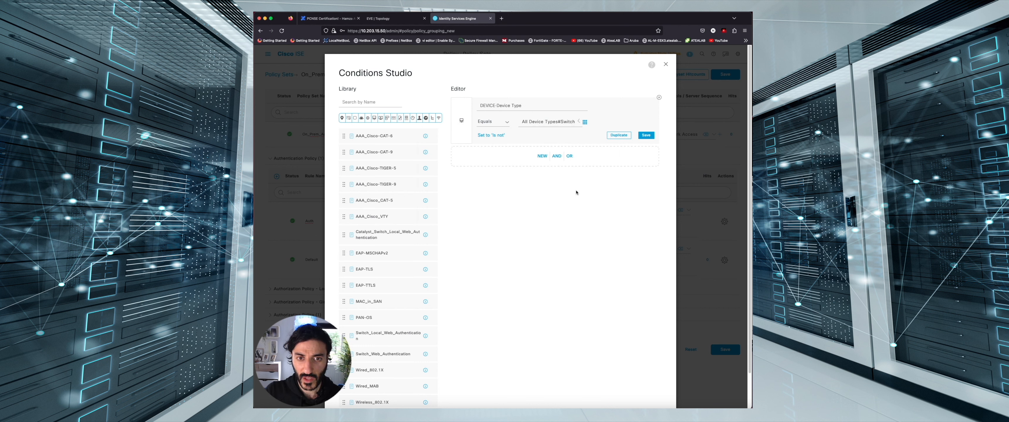
Add AND DEVICE Location equals All Locations#DC to the Auth rule and save On_Prem_Auth
{"action": "left_click", "coordinate": [556, 156]}
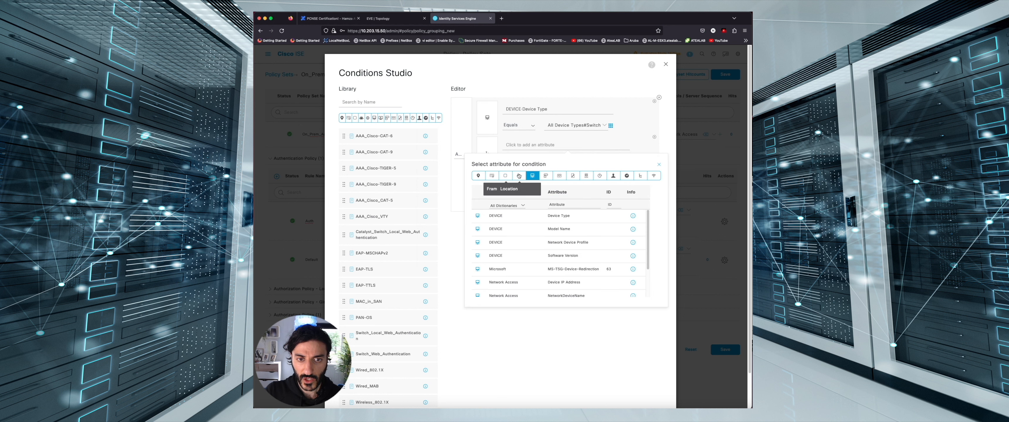
{"action": "left_click", "coordinate": [555, 215]}
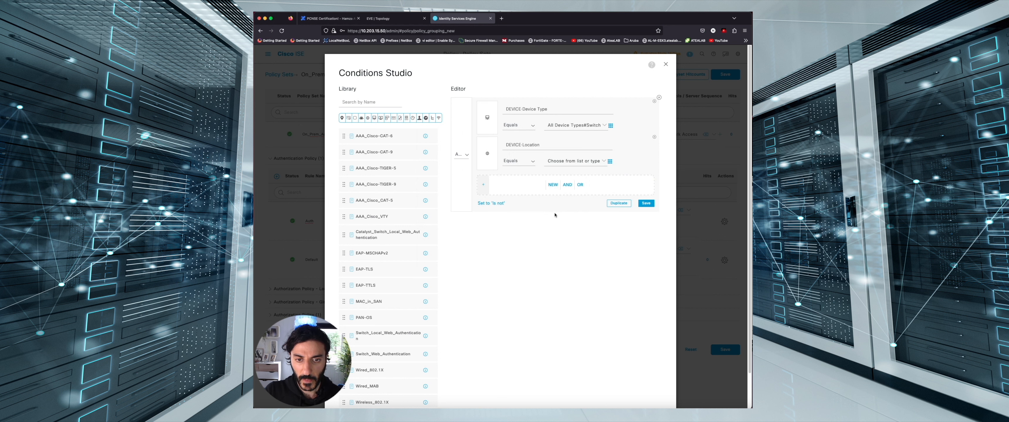
{"action": "left_click", "coordinate": [566, 162]}
{"action": "left_click", "coordinate": [597, 194]}
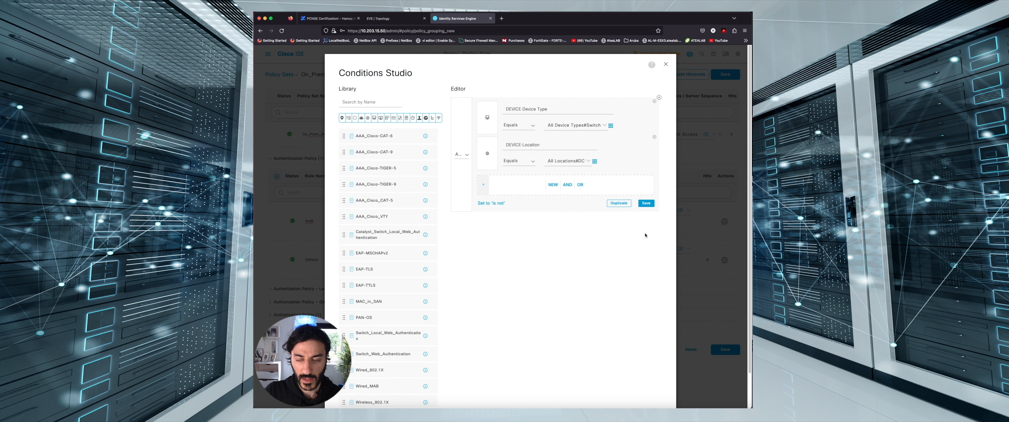
{"action": "scroll", "coordinate": [644, 333], "scroll_direction": "down", "scroll_amount": 2}
{"action": "left_click", "coordinate": [657, 379]}
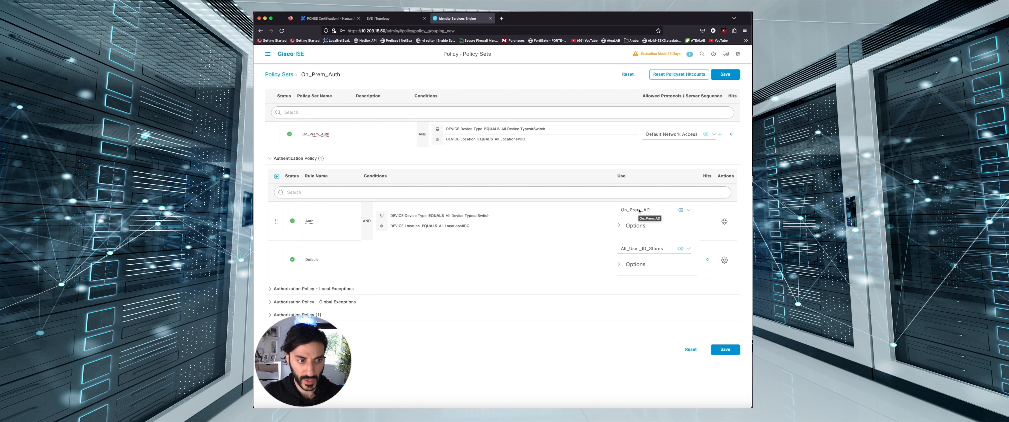
{"action": "left_click", "coordinate": [724, 75]}
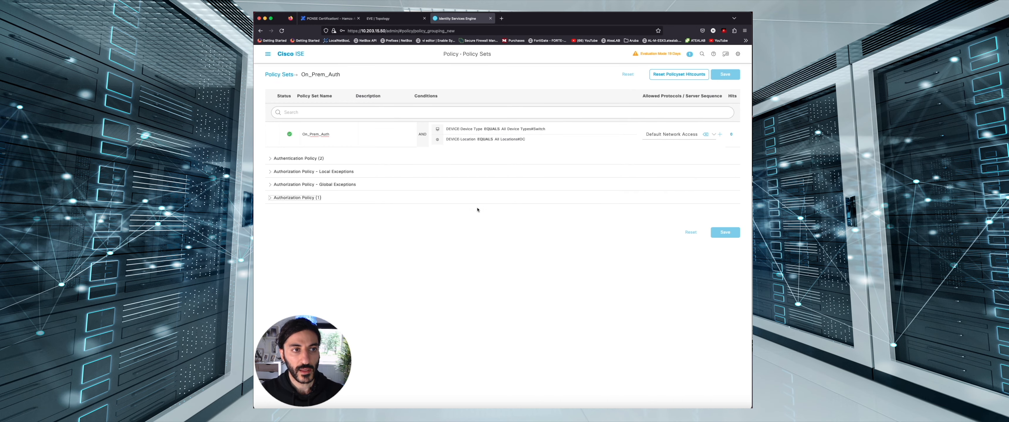
Log in to the CAT-6 console with the user's username and password; it fails with Authentication failed
{"action": "key", "text": "ctrl+Up"}
{"action": "left_click", "coordinate": [445, 338]}
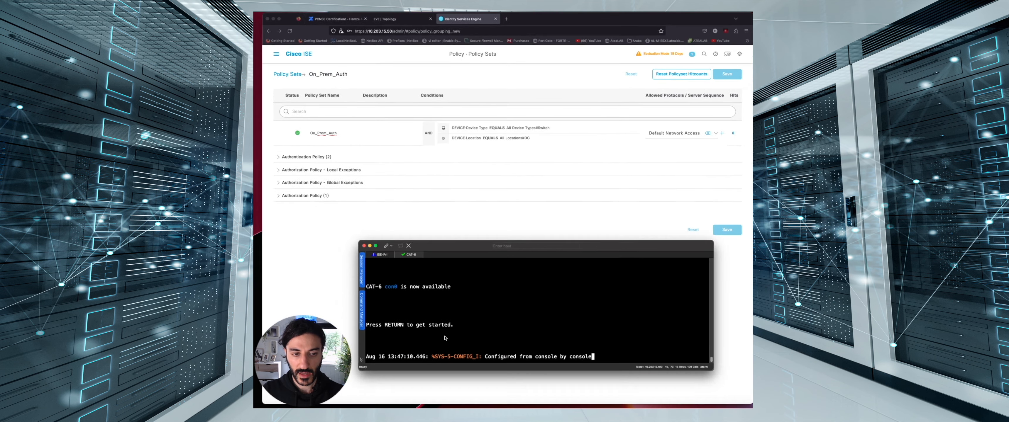
{"action": "key", "text": "Return"}
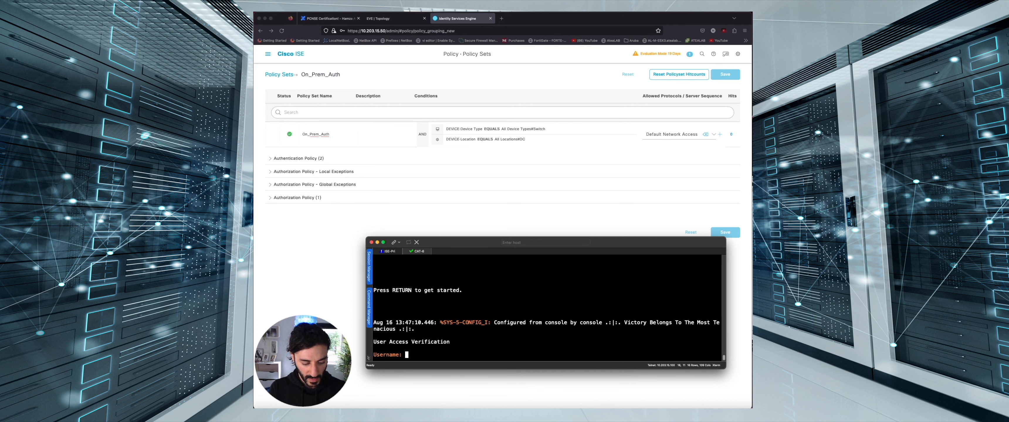
{"action": "type", "text": "HamzaAl"}
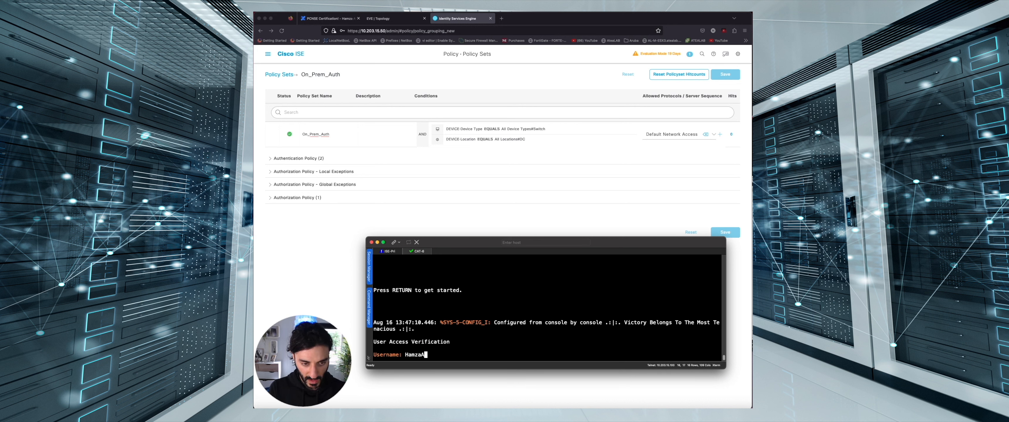
{"action": "key", "text": "Return"}
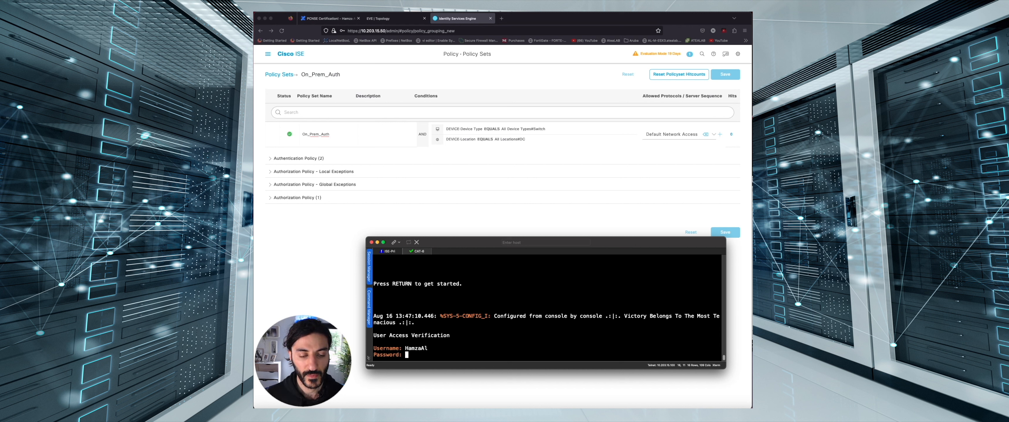
{"action": "key", "text": "Return"}
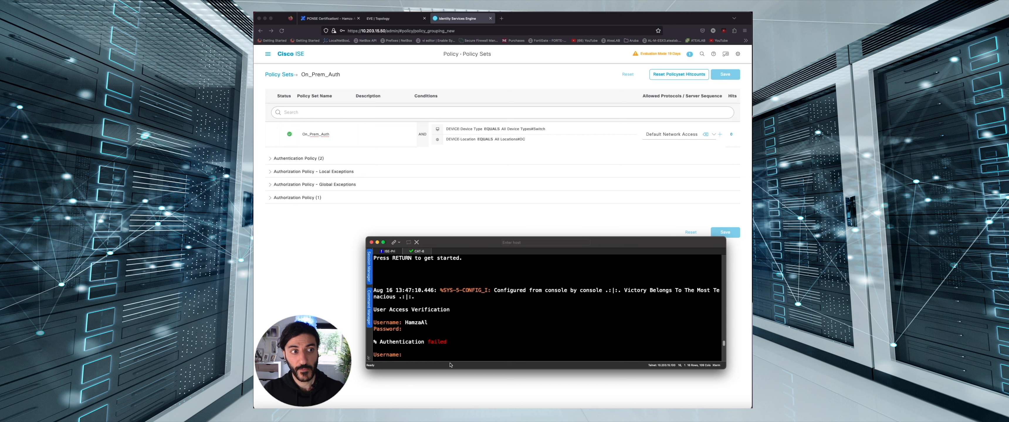
{"action": "left_click", "coordinate": [270, 55]}
Open RADIUS Live Logs and the detail report for the top failed CAT-6 login
{"action": "left_click", "coordinate": [268, 54]}
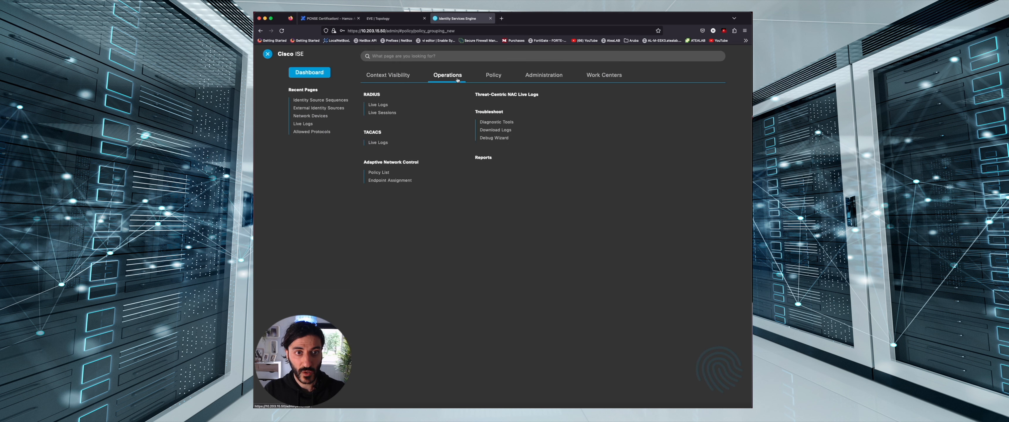
{"action": "left_click", "coordinate": [378, 104]}
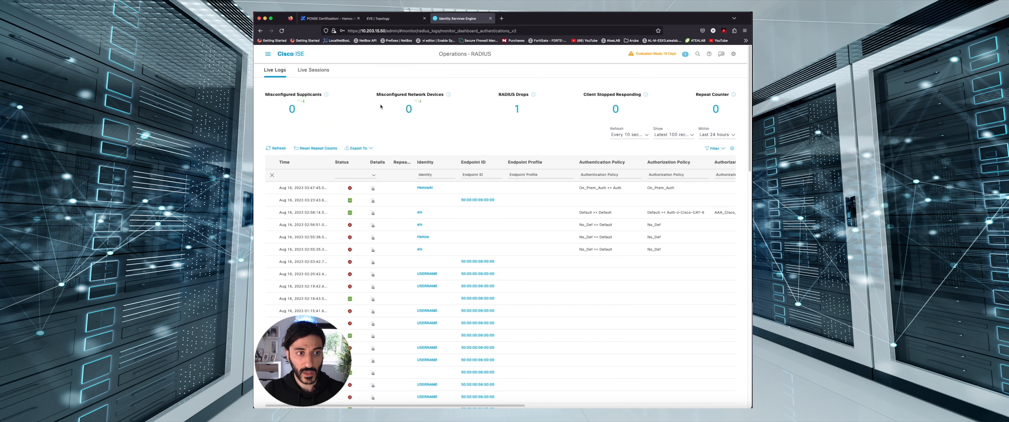
{"action": "left_click", "coordinate": [373, 189]}
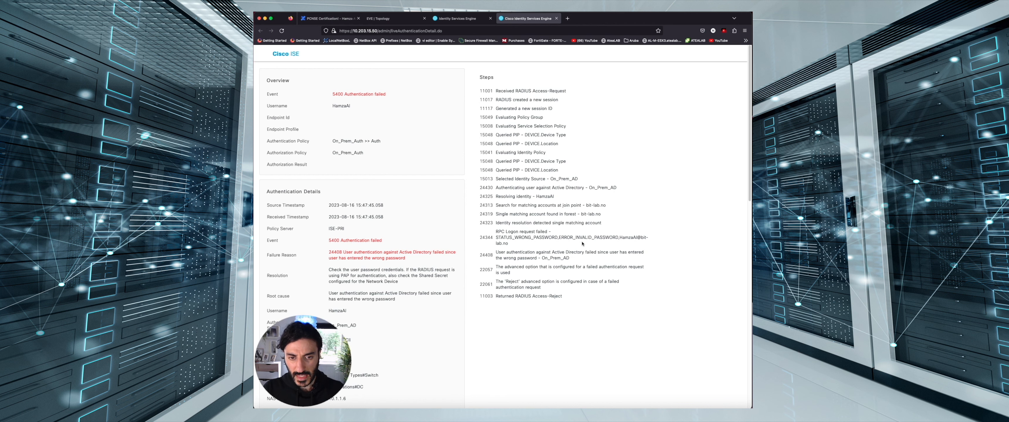
Retry the CAT-6 console login with the same username and password; it is rejected again
{"action": "key", "text": "ctrl+Up"}
{"action": "left_click", "coordinate": [424, 335]}
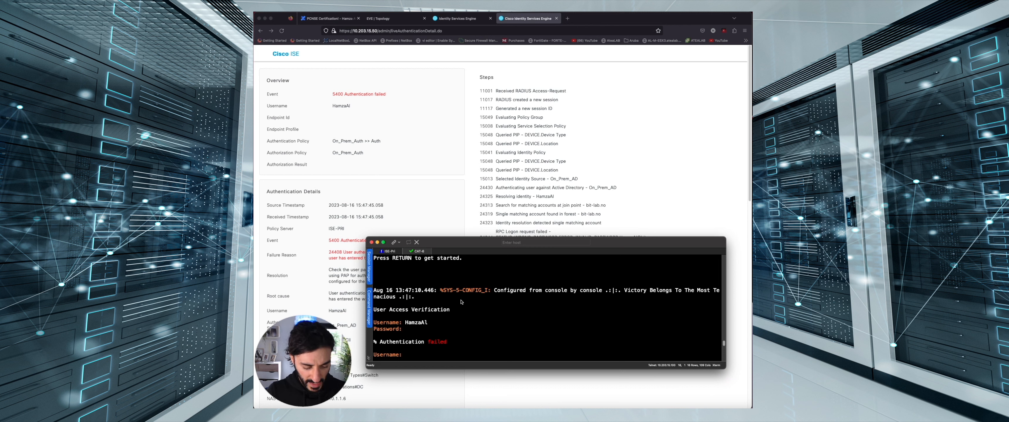
{"action": "key", "text": "Return"}
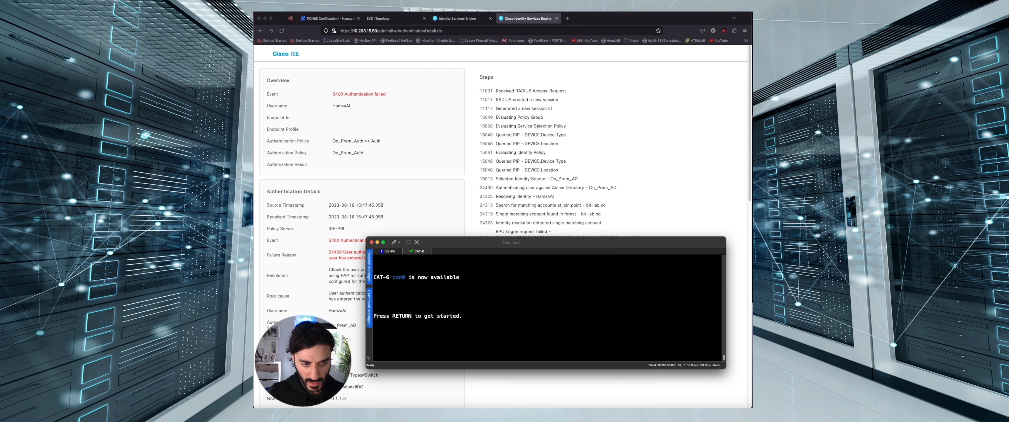
{"action": "type", "text": "HamzaAl"}
{"action": "key", "text": "Return"}
{"action": "key", "text": "Return"}
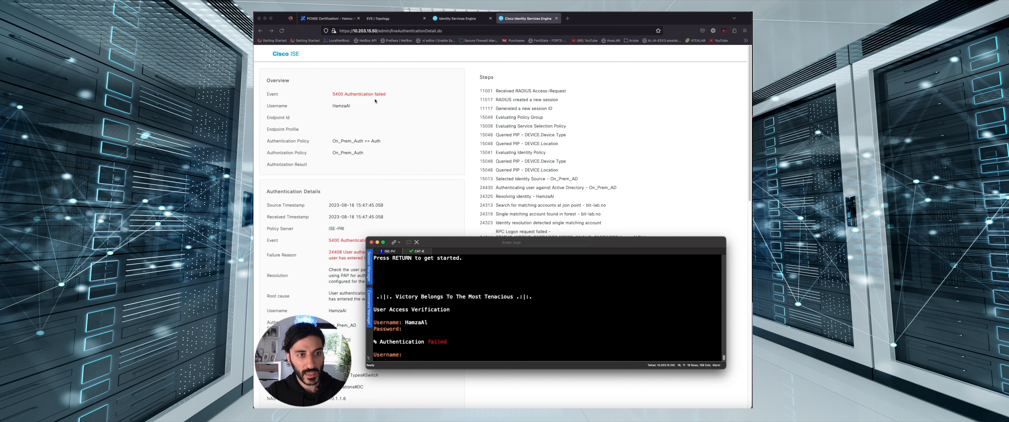
{"action": "scroll", "coordinate": [385, 219], "scroll_direction": "down", "scroll_amount": 1}
{"action": "scroll", "coordinate": [385, 226], "scroll_direction": "down", "scroll_amount": 4}
{"action": "scroll", "coordinate": [353, 137], "scroll_direction": "up", "scroll_amount": 5}
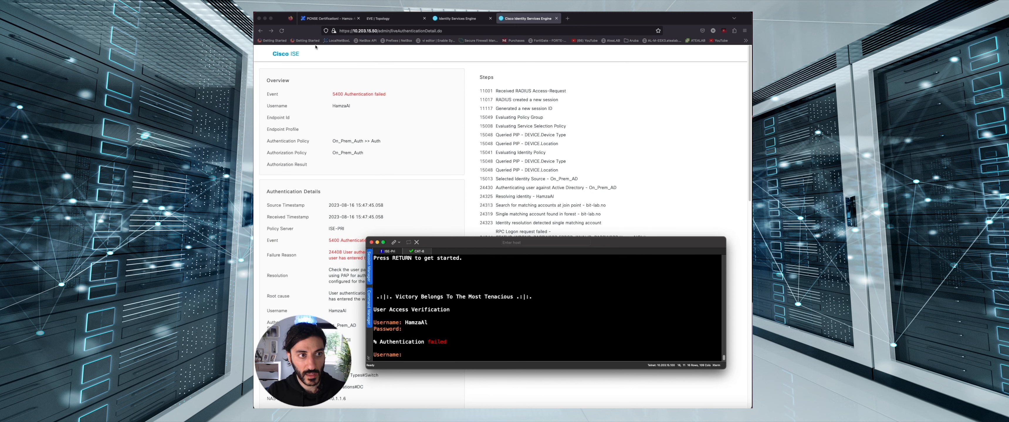
Read the newest login's detail report: AD authentication passed, then DenyAccess profile rejected it
{"action": "left_click", "coordinate": [457, 19]}
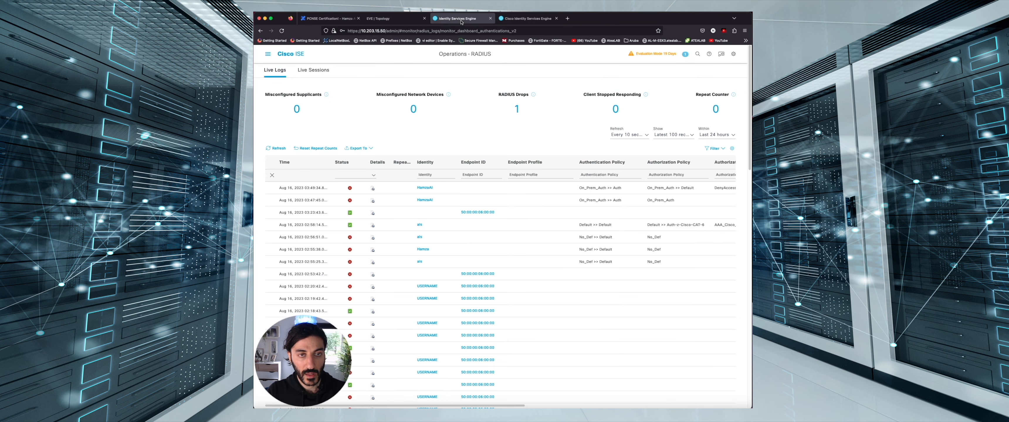
{"action": "left_click", "coordinate": [372, 189]}
{"action": "left_click_drag", "start_coordinate": [559, 261], "coordinate": [513, 262]}
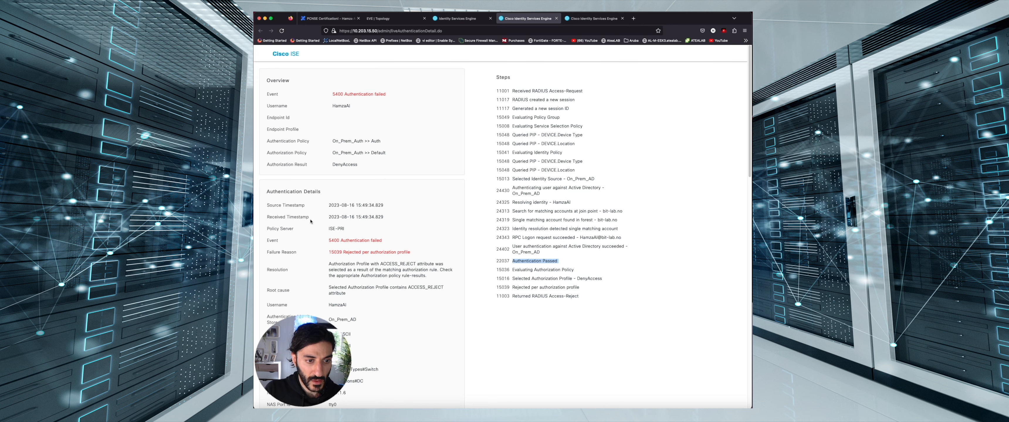
{"action": "scroll", "coordinate": [311, 221], "scroll_direction": "down", "scroll_amount": 15}
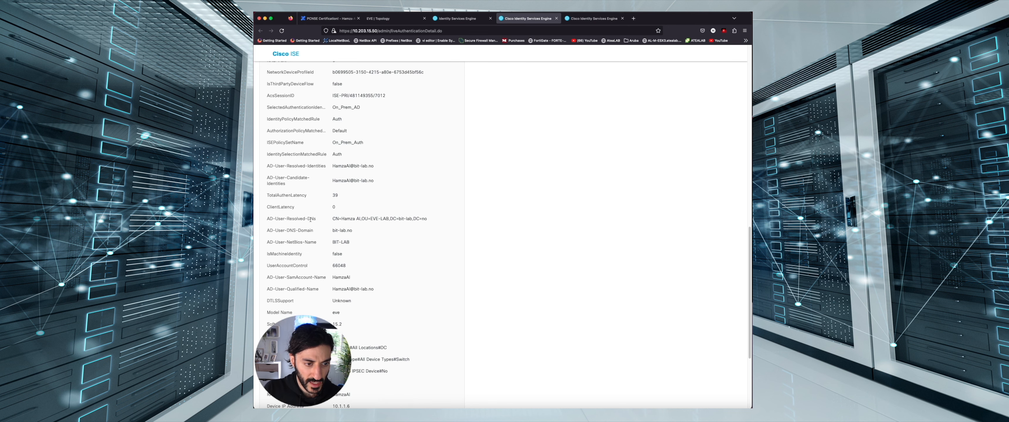
{"action": "scroll", "coordinate": [310, 220], "scroll_direction": "down", "scroll_amount": 3}
{"action": "scroll", "coordinate": [326, 246], "scroll_direction": "up", "scroll_amount": 20}
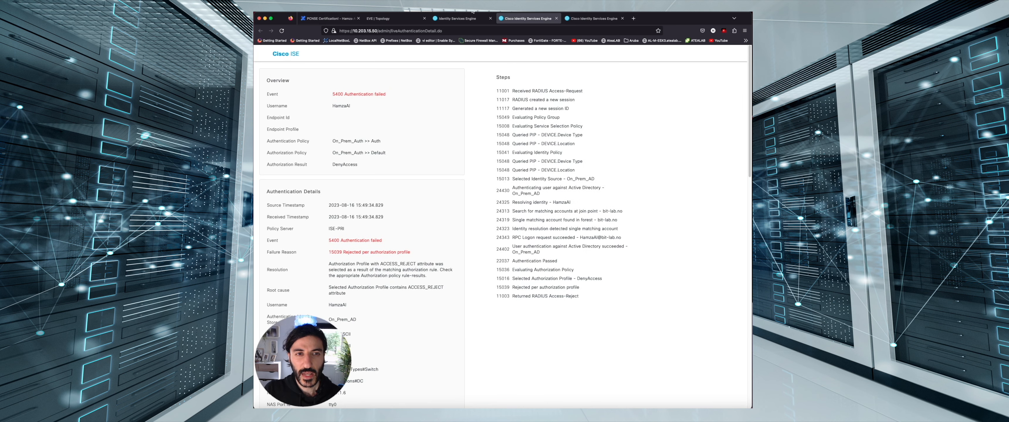
Return to Live Logs and switch the ISE menu to the Policy section
{"action": "left_click", "coordinate": [456, 18]}
{"action": "left_click", "coordinate": [267, 54]}
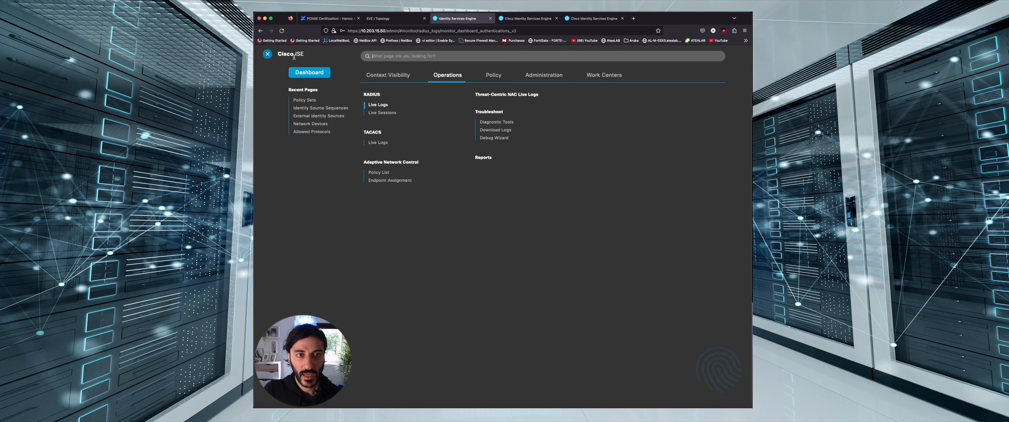
{"action": "left_click", "coordinate": [483, 76]}
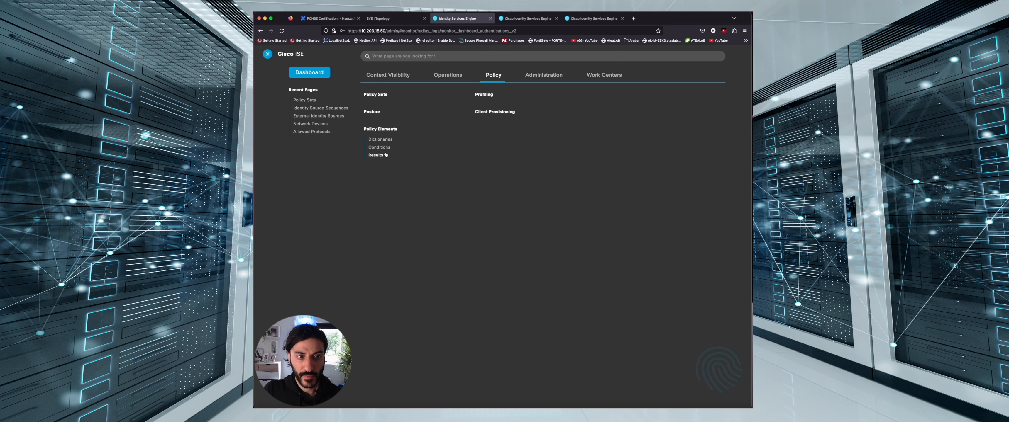
Start a new authorization profile named On_Prem_COA under Policy Elements Results
{"action": "left_click", "coordinate": [378, 159]}
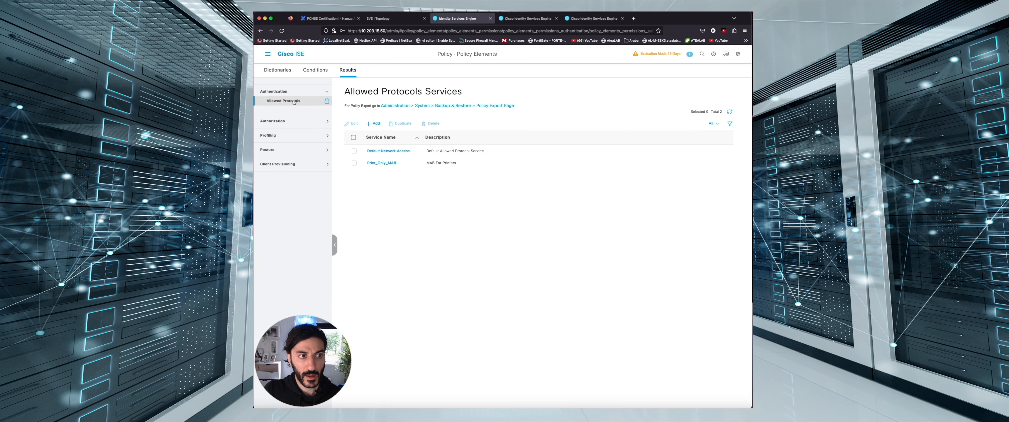
{"action": "left_click", "coordinate": [290, 122]}
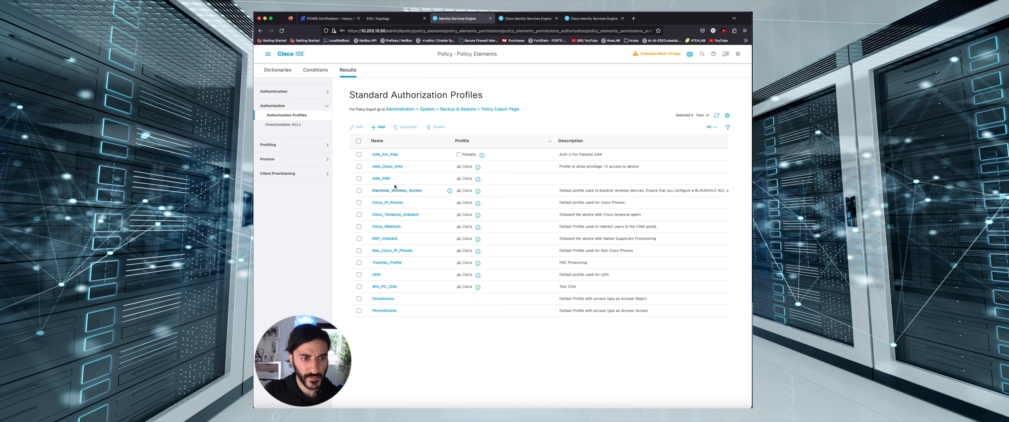
{"action": "left_click", "coordinate": [378, 127]}
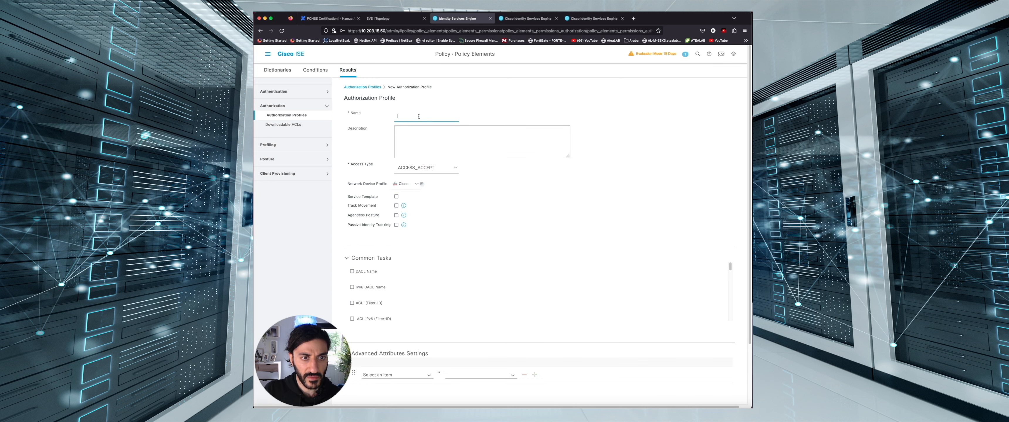
{"action": "type", "text": "On_Prem_COA"}
{"action": "key", "text": "Tab"}
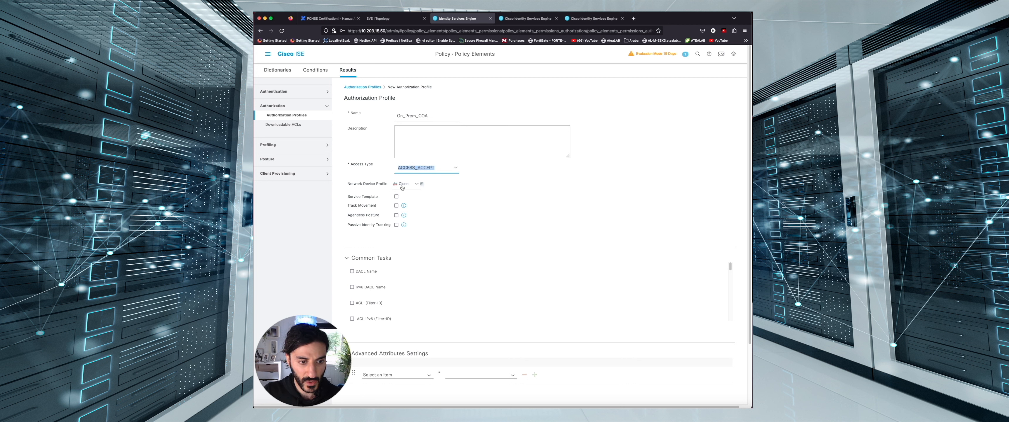
{"action": "scroll", "coordinate": [391, 315], "scroll_direction": "down", "scroll_amount": 10}
Add advanced attribute Cisco cisco-av-pair = priv-lvl=15 and submit the profile
{"action": "left_click", "coordinate": [431, 307]}
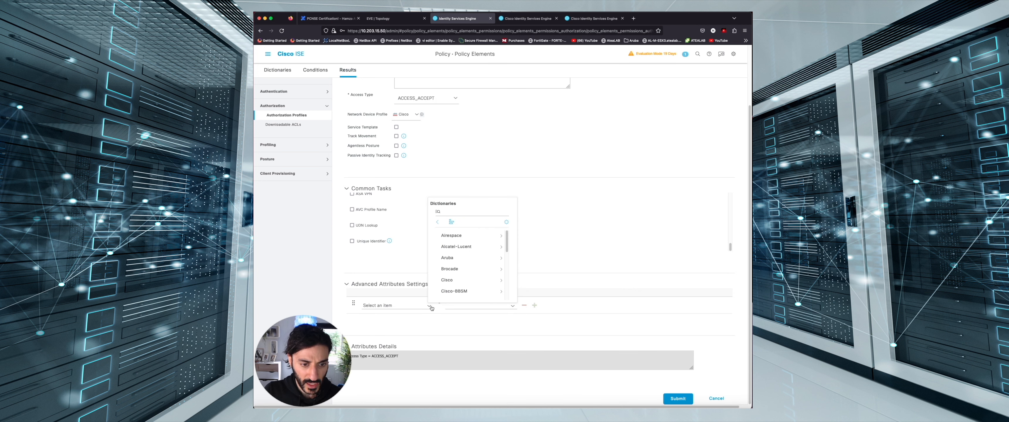
{"action": "left_click", "coordinate": [451, 283]}
{"action": "scroll", "coordinate": [458, 280], "scroll_direction": "down", "scroll_amount": 3}
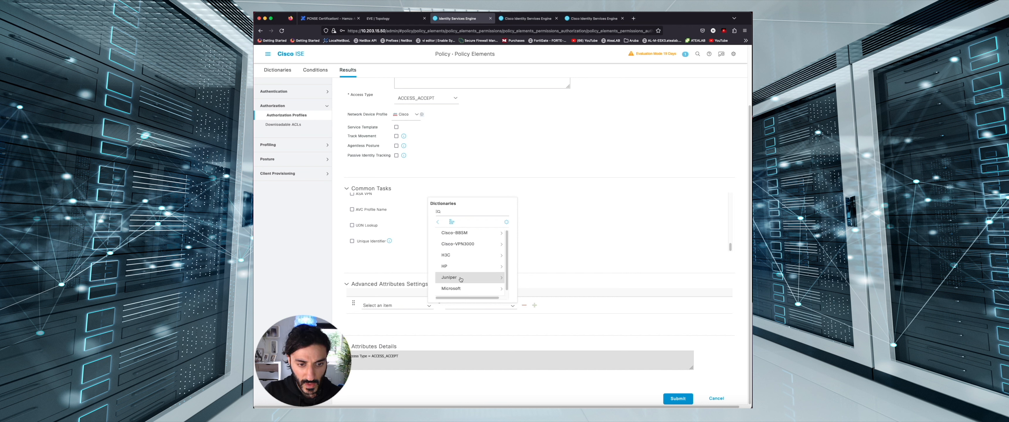
{"action": "scroll", "coordinate": [466, 260], "scroll_direction": "up", "scroll_amount": 2}
{"action": "left_click", "coordinate": [502, 236]}
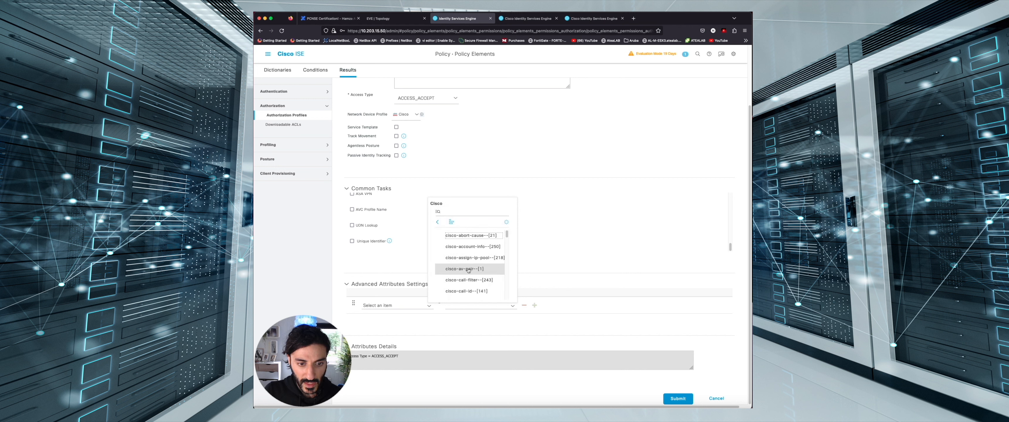
{"action": "left_click", "coordinate": [457, 270]}
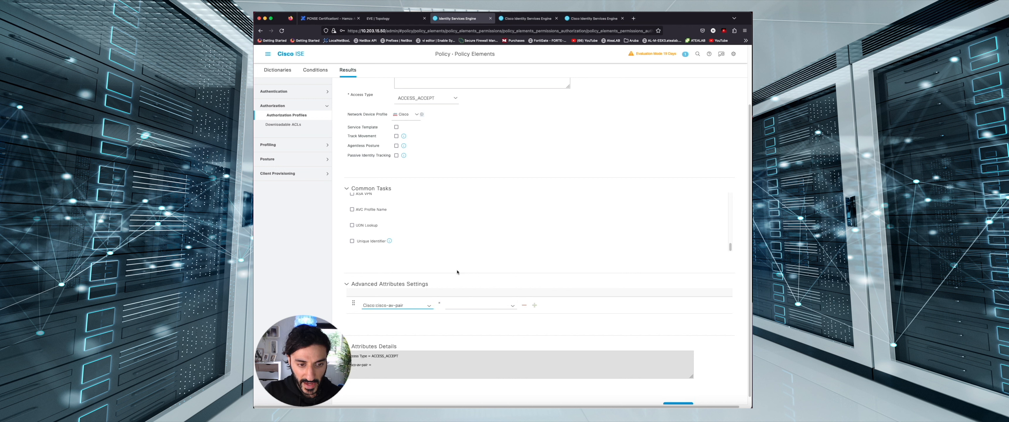
{"action": "left_click", "coordinate": [456, 305]}
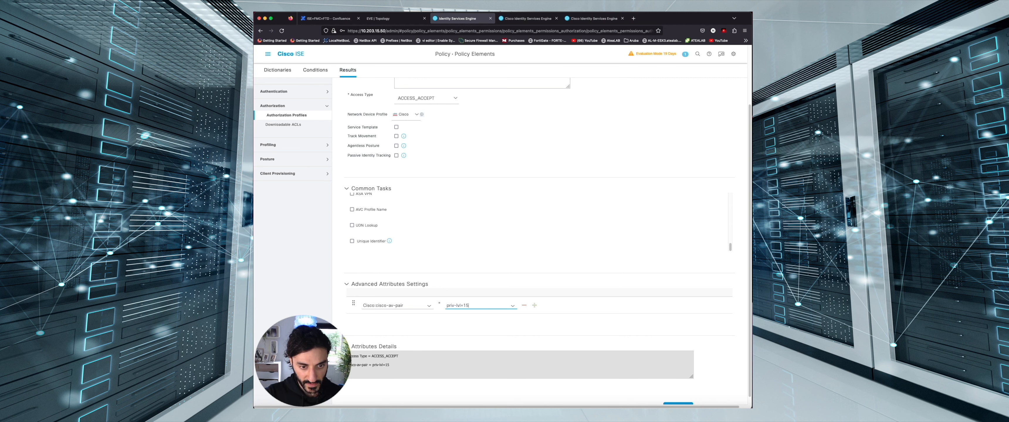
{"action": "scroll", "coordinate": [499, 302], "scroll_direction": "down", "scroll_amount": 1}
{"action": "left_click", "coordinate": [666, 399]}
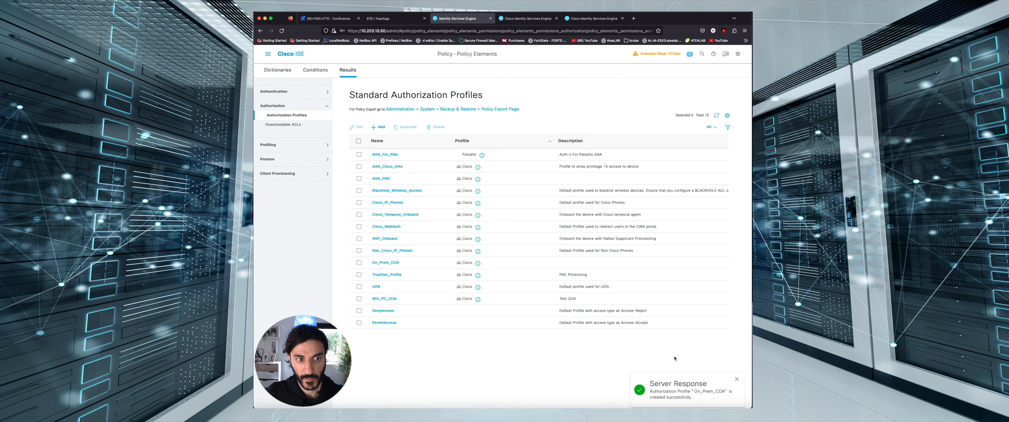
Go to Policy Sets and expand the On_Prem_Auth authorization policy rules
{"action": "left_click", "coordinate": [268, 56]}
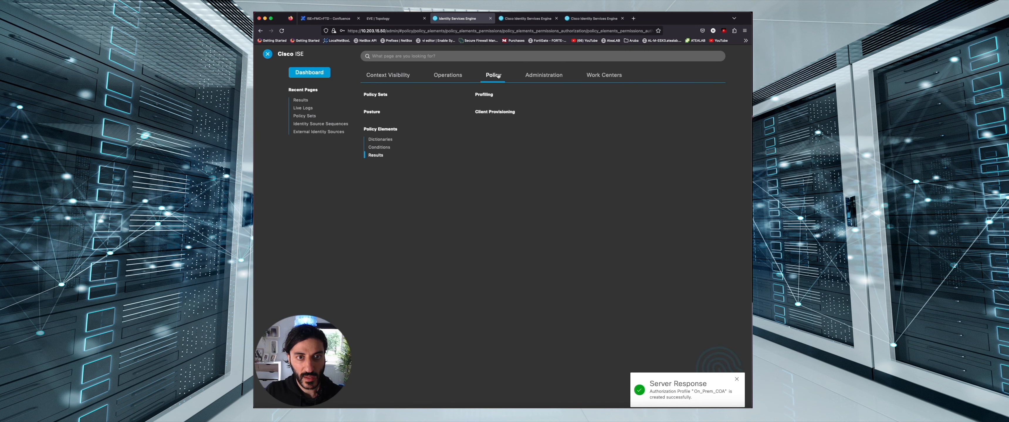
{"action": "left_click", "coordinate": [386, 95]}
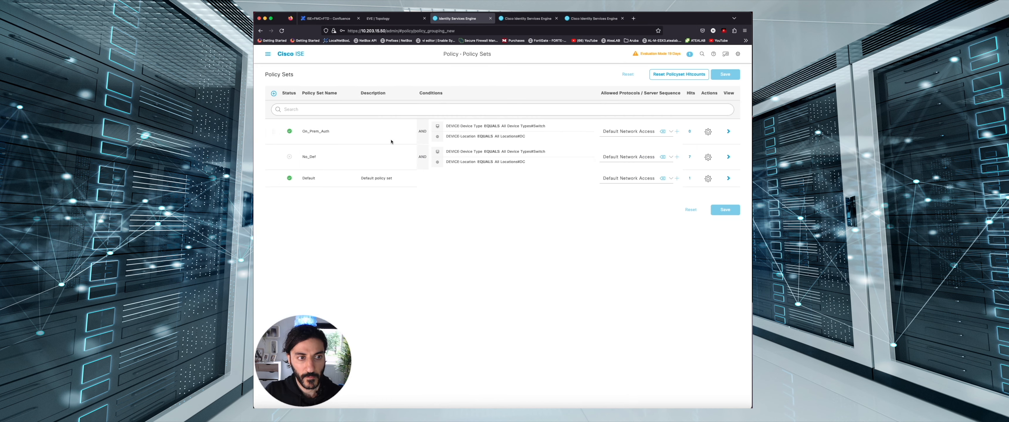
{"action": "left_click", "coordinate": [277, 201]}
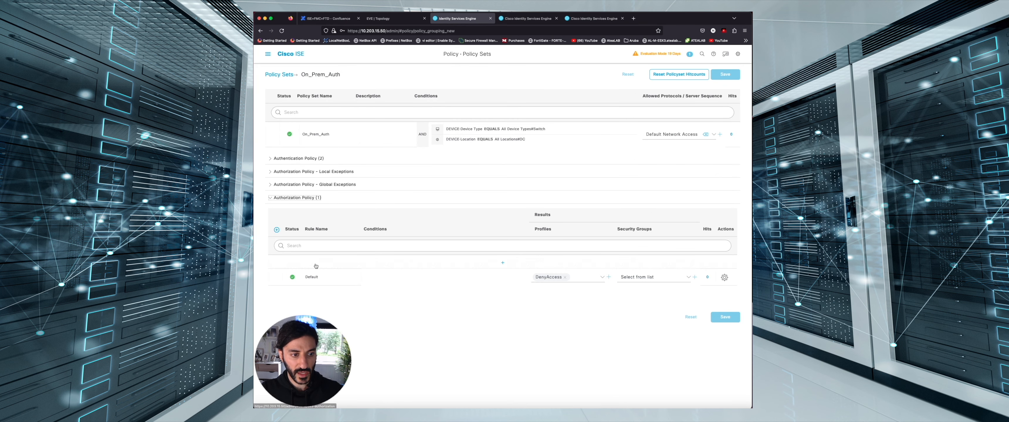
Insert a new authorization rule above Default that uses the On_Prem_COA profile
{"action": "left_click", "coordinate": [725, 278]}
{"action": "left_click", "coordinate": [714, 291]}
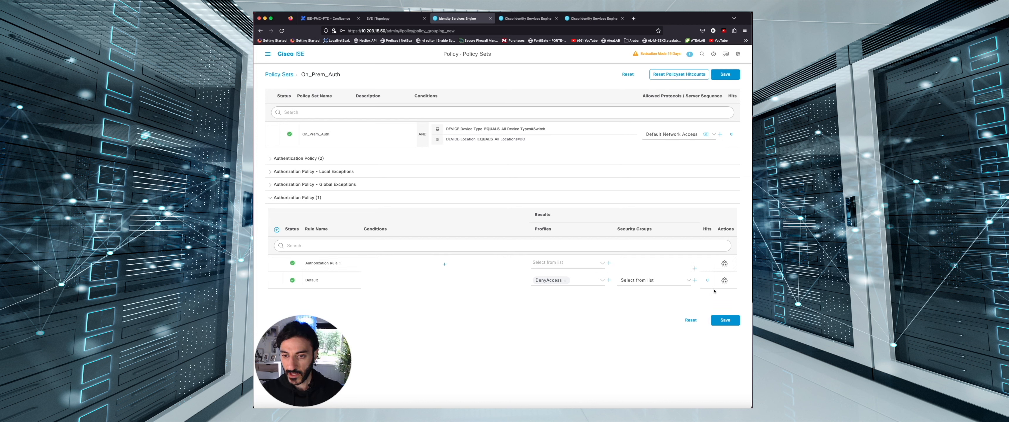
{"action": "left_click", "coordinate": [584, 262]}
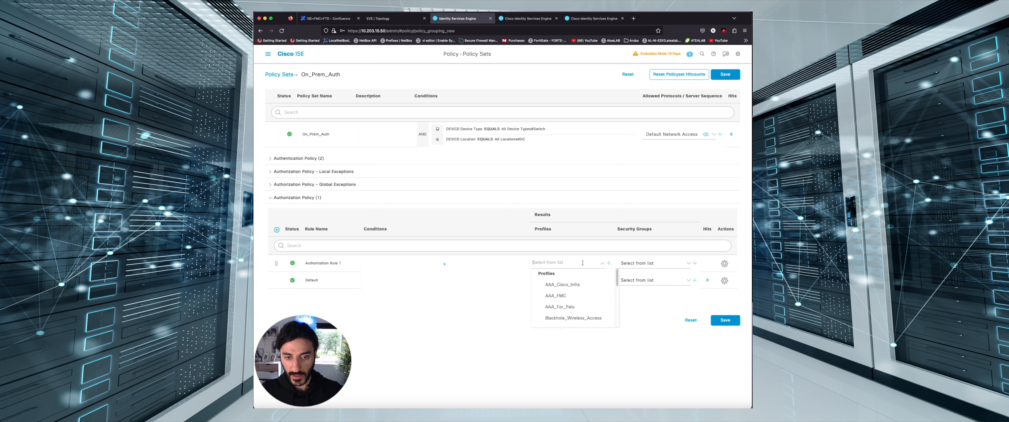
{"action": "scroll", "coordinate": [582, 297], "scroll_direction": "down", "scroll_amount": 5}
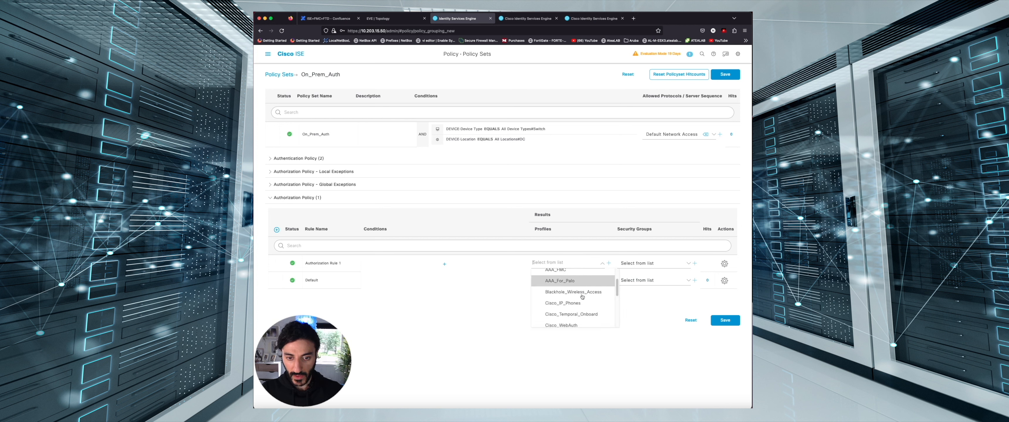
{"action": "scroll", "coordinate": [582, 297], "scroll_direction": "down", "scroll_amount": 3}
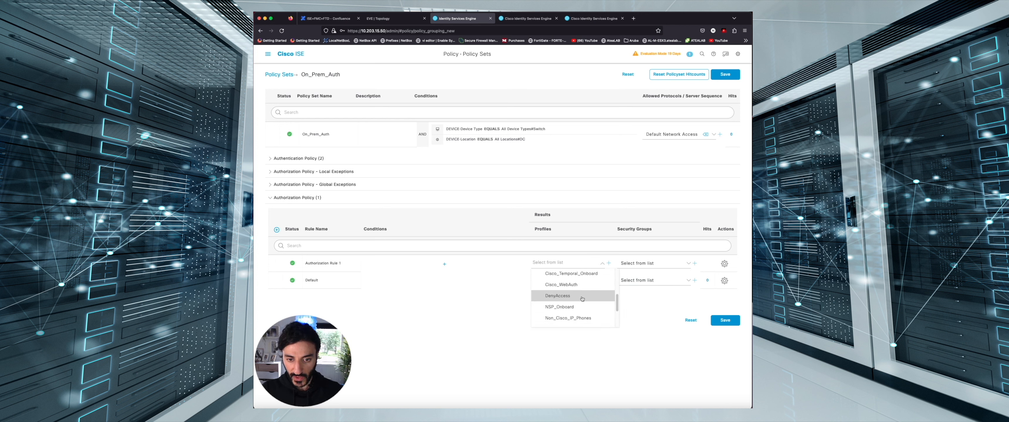
{"action": "left_click", "coordinate": [577, 304]}
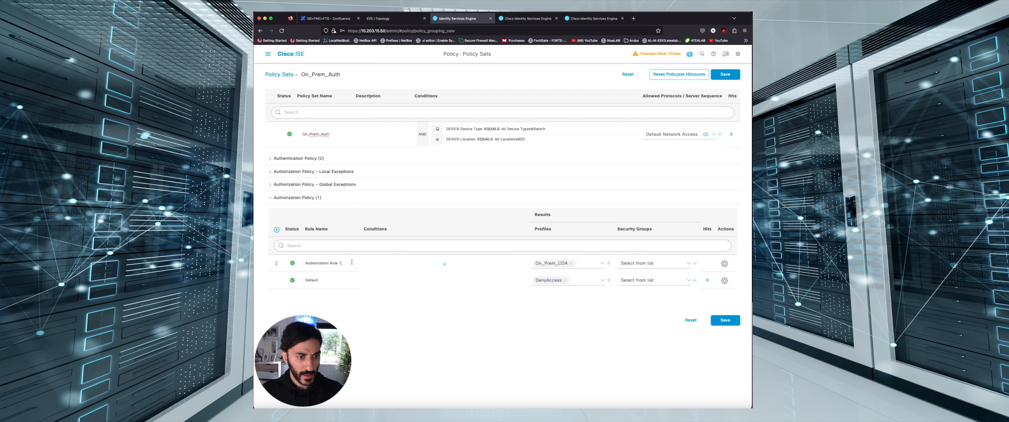
{"action": "triple_click", "coordinate": [337, 263]}
Name the rule AuthZ and give it the condition Radius NAS-Port-Type equals Async
{"action": "type", "text": "AuthZ"}
{"action": "left_click", "coordinate": [426, 264]}
{"action": "left_click", "coordinate": [521, 107]}
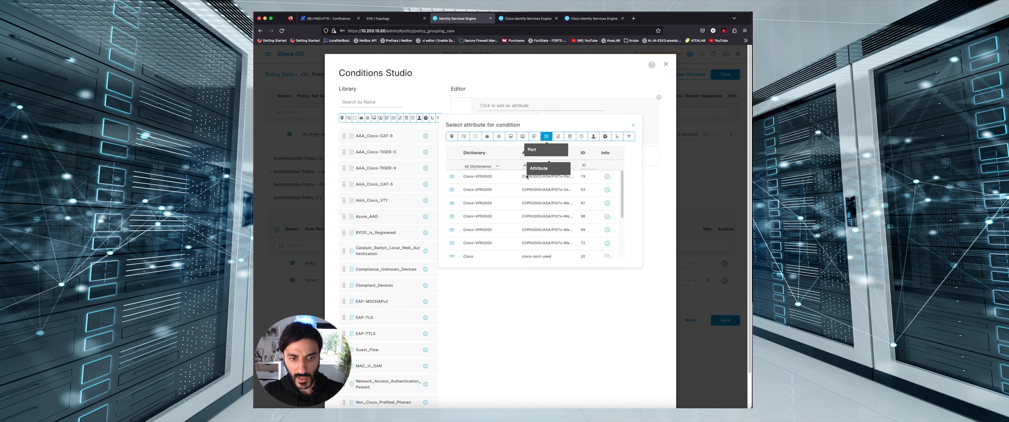
{"action": "scroll", "coordinate": [549, 202], "scroll_direction": "down", "scroll_amount": 3}
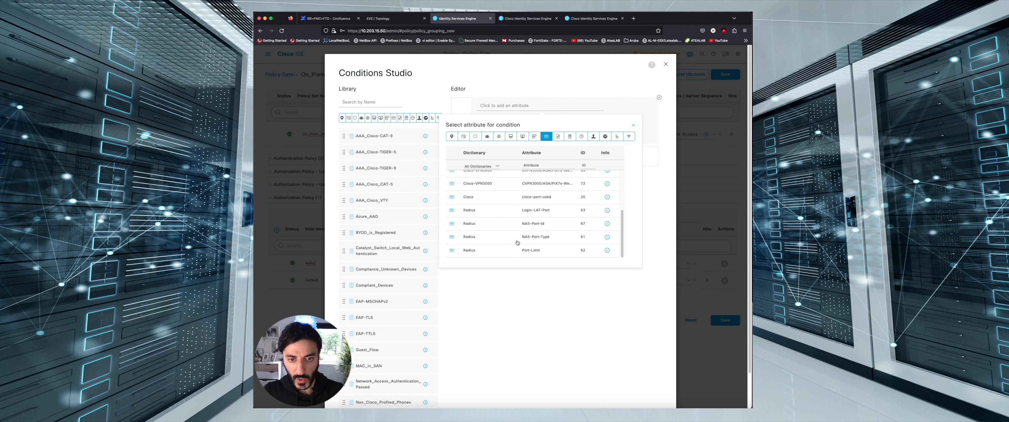
{"action": "left_click", "coordinate": [512, 239]}
{"action": "left_click", "coordinate": [561, 120]}
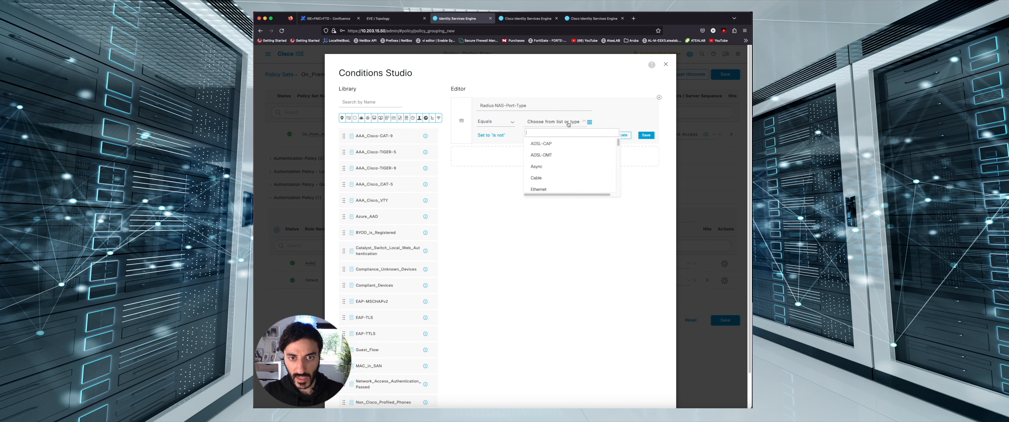
{"action": "left_click", "coordinate": [558, 168]}
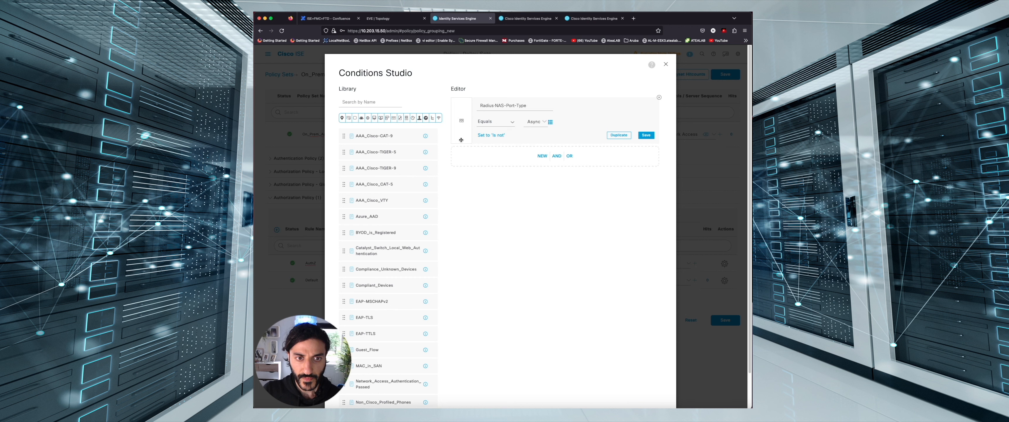
AND it with Network Access Device IP Address equals 10.1.1.6, apply, and save the policy set
{"action": "left_click", "coordinate": [539, 156]}
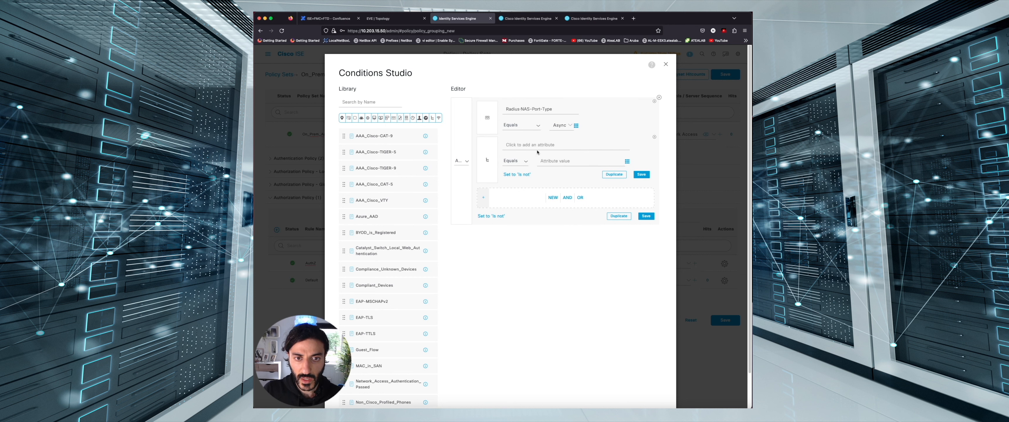
{"action": "left_click", "coordinate": [537, 148]}
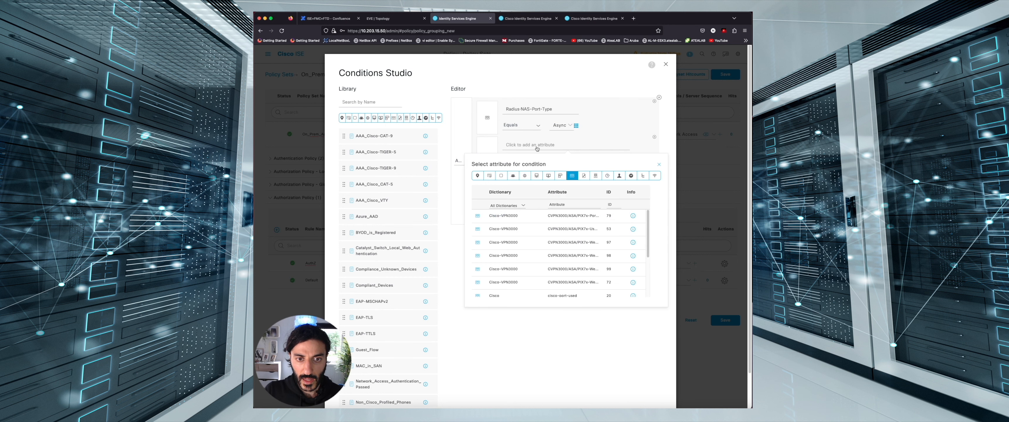
{"action": "left_click", "coordinate": [535, 178]}
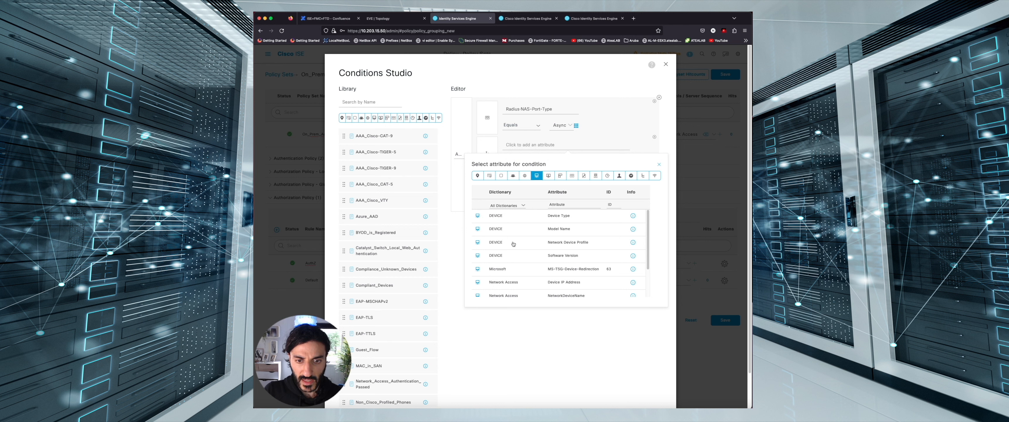
{"action": "left_click", "coordinate": [510, 281]}
{"action": "left_click", "coordinate": [554, 160]}
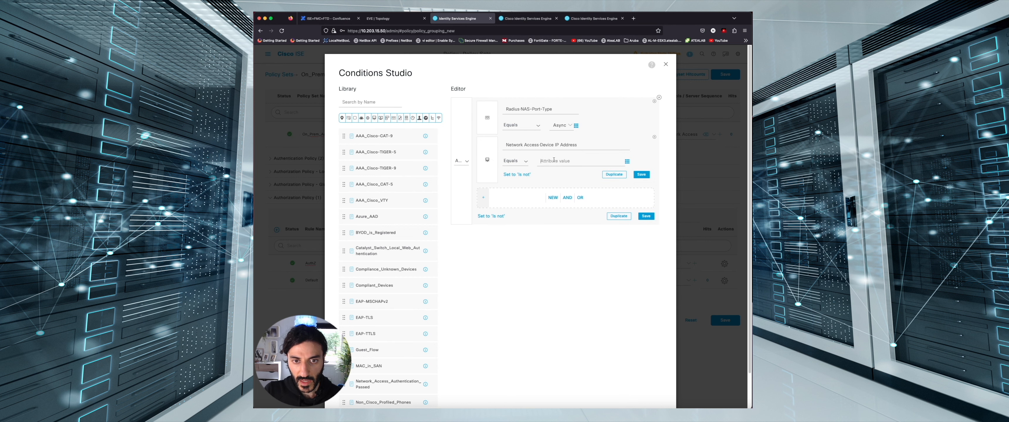
{"action": "type", "text": "1"}
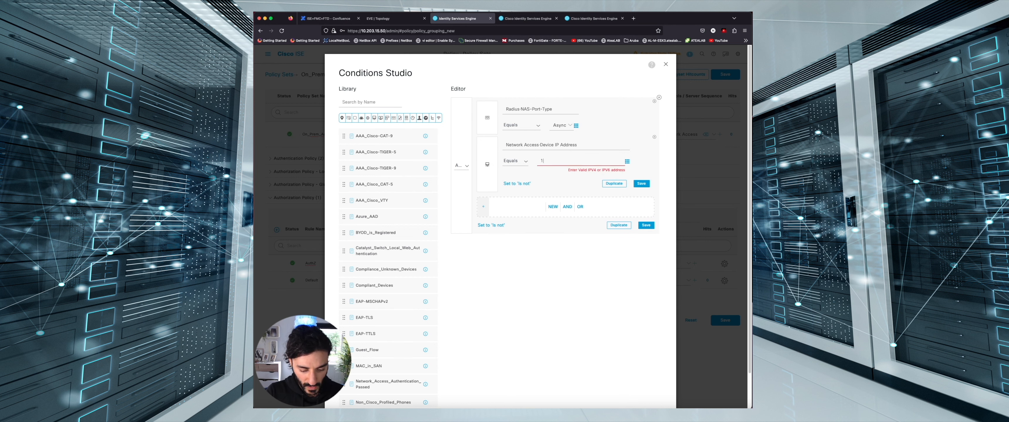
{"action": "type", "text": "0.1.1.6"}
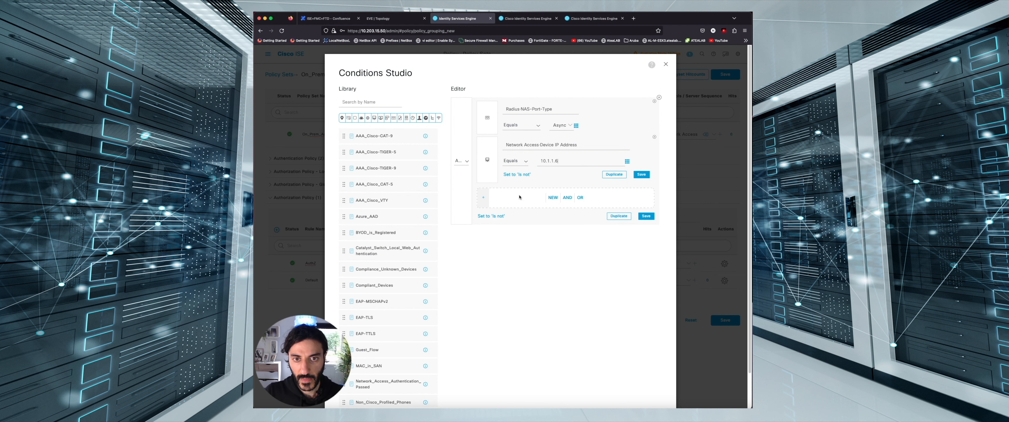
{"action": "scroll", "coordinate": [519, 197], "scroll_direction": "down", "scroll_amount": 3}
{"action": "left_click", "coordinate": [646, 378]}
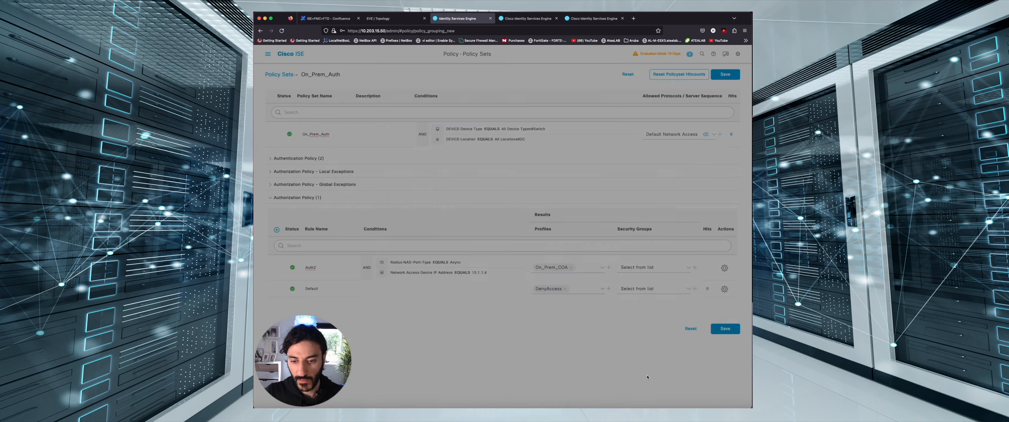
{"action": "left_click", "coordinate": [723, 329]}
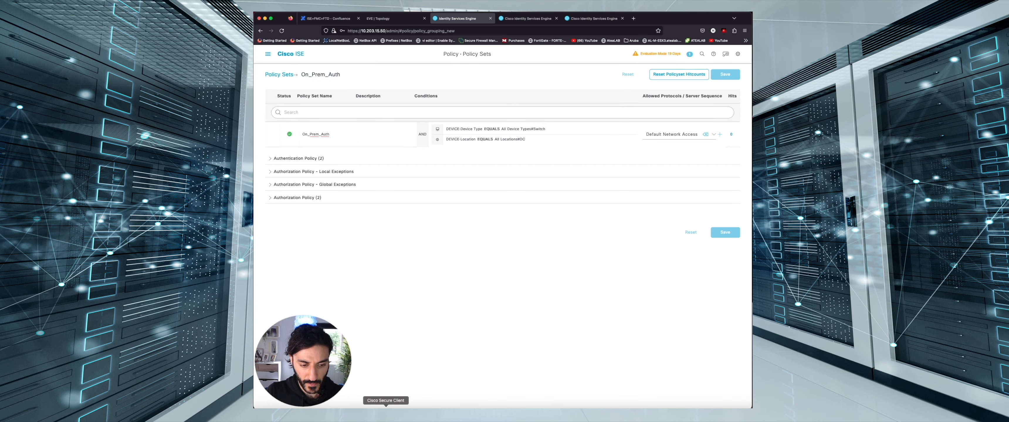
Log into the CAT-6 console with the domain account, then return to Cisco ISE's navigation menu
{"action": "left_click", "coordinate": [398, 417]}
{"action": "type", "text": "HamzaAl"}
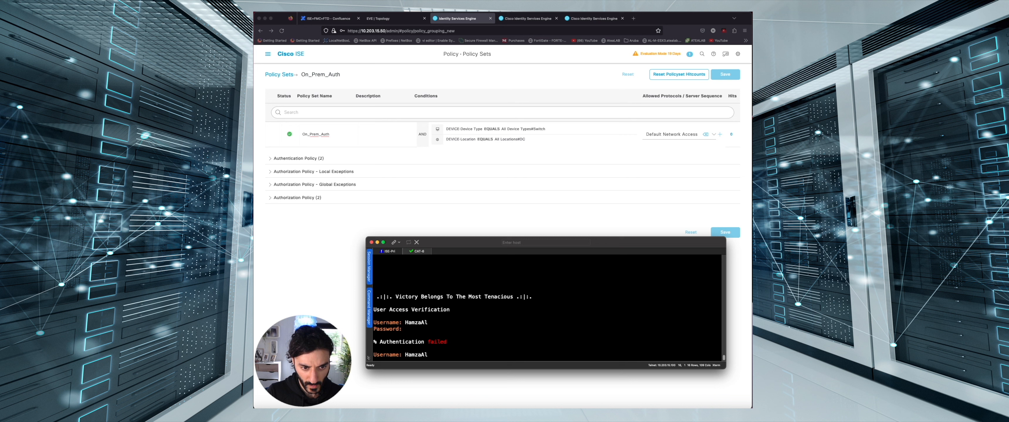
{"action": "key", "text": "Return"}
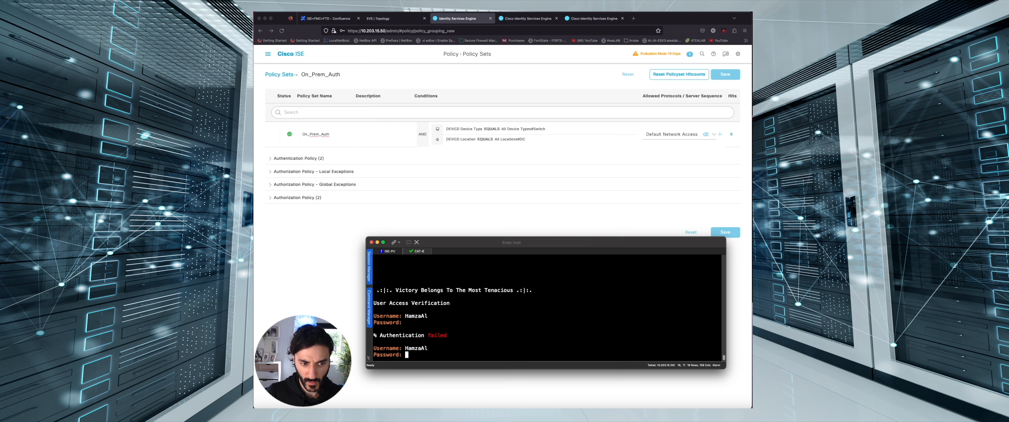
{"action": "key", "text": "Return"}
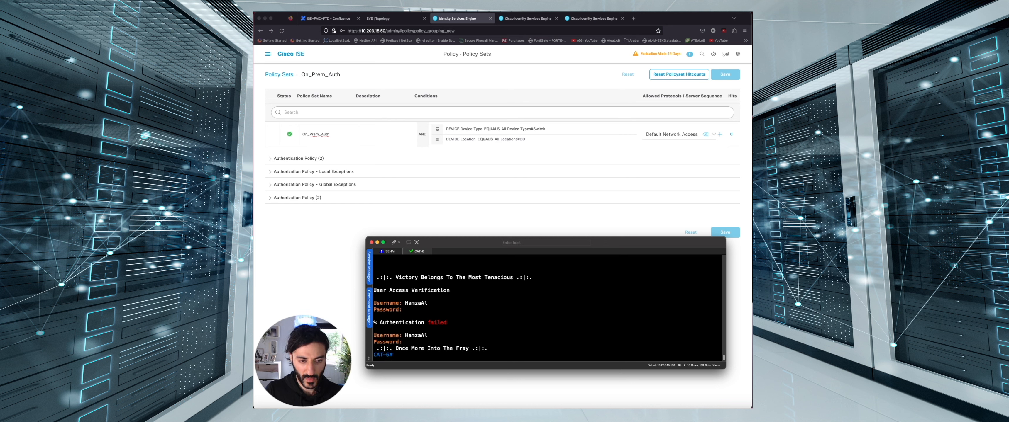
{"action": "key", "text": "Return"}
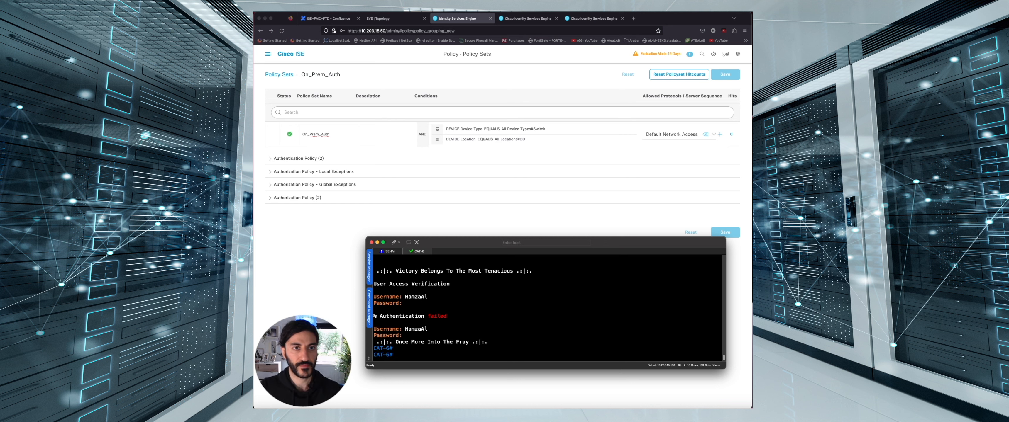
{"action": "left_click", "coordinate": [295, 34]}
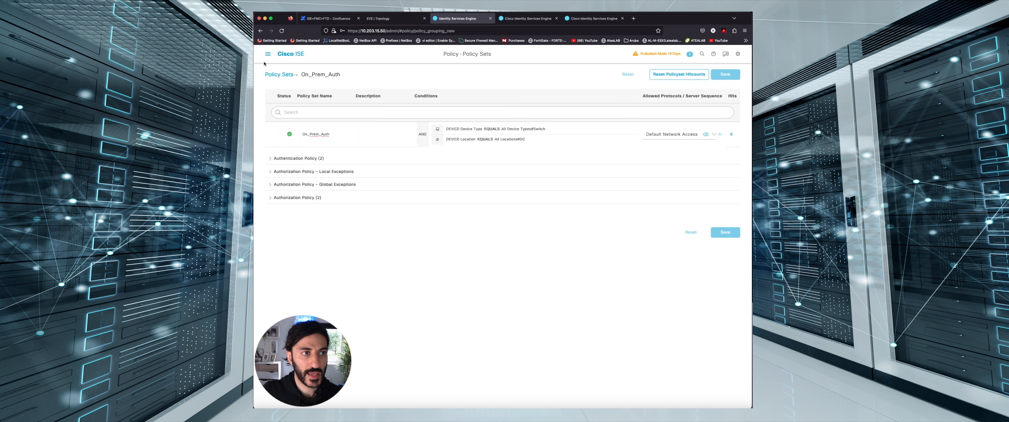
{"action": "left_click", "coordinate": [267, 54]}
Open the RADIUS Live Logs detail report for the newest successful CAT-6 login
{"action": "left_click", "coordinate": [457, 79]}
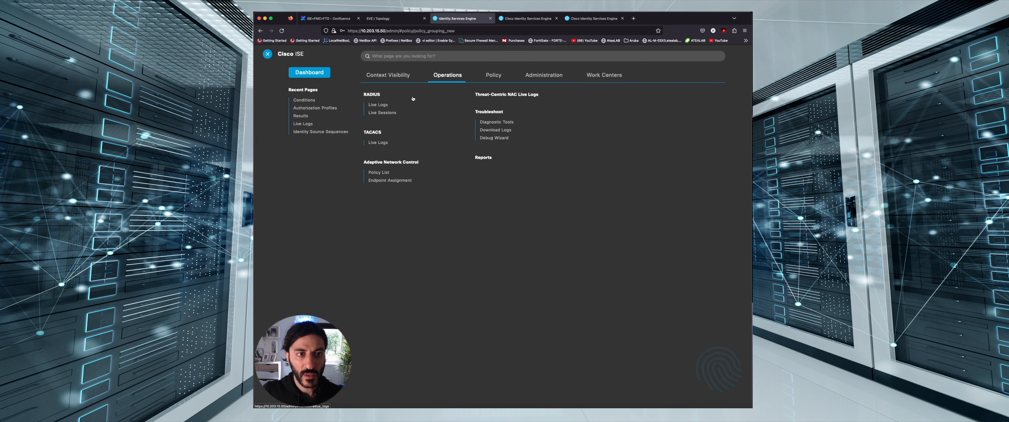
{"action": "left_click", "coordinate": [375, 105]}
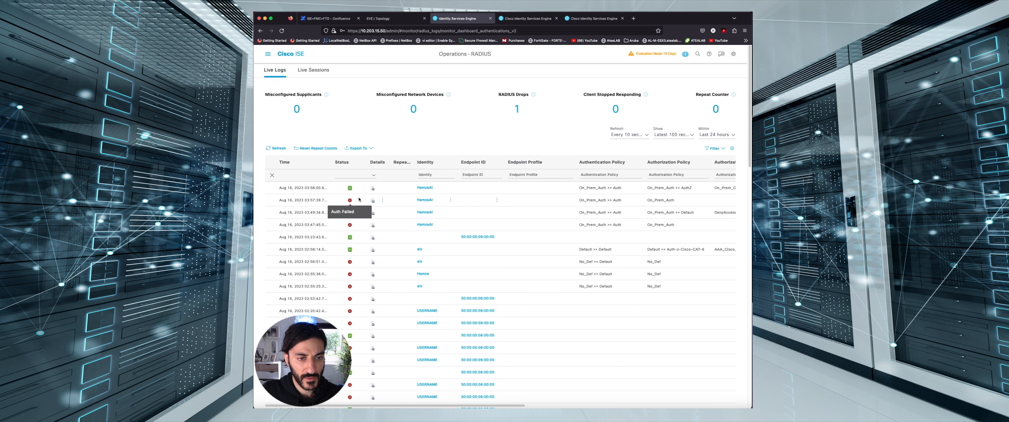
{"action": "scroll", "coordinate": [358, 200], "scroll_direction": "down", "scroll_amount": 1}
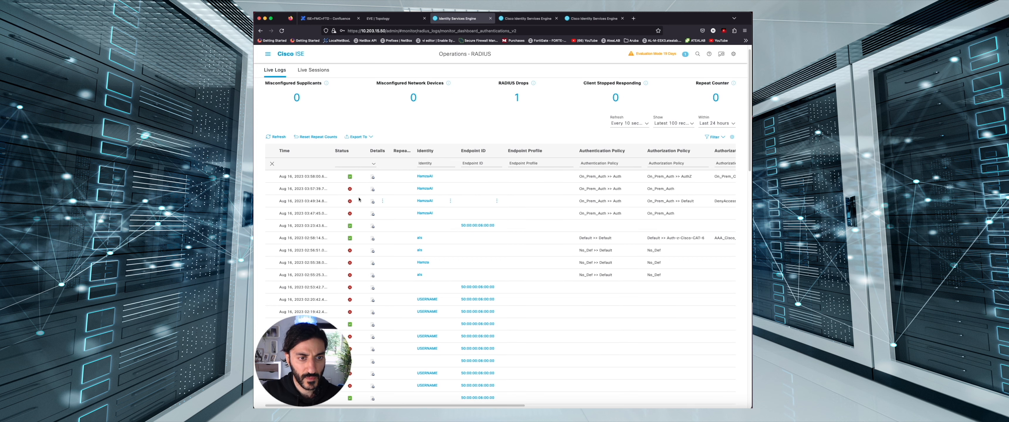
{"action": "left_click", "coordinate": [372, 178]}
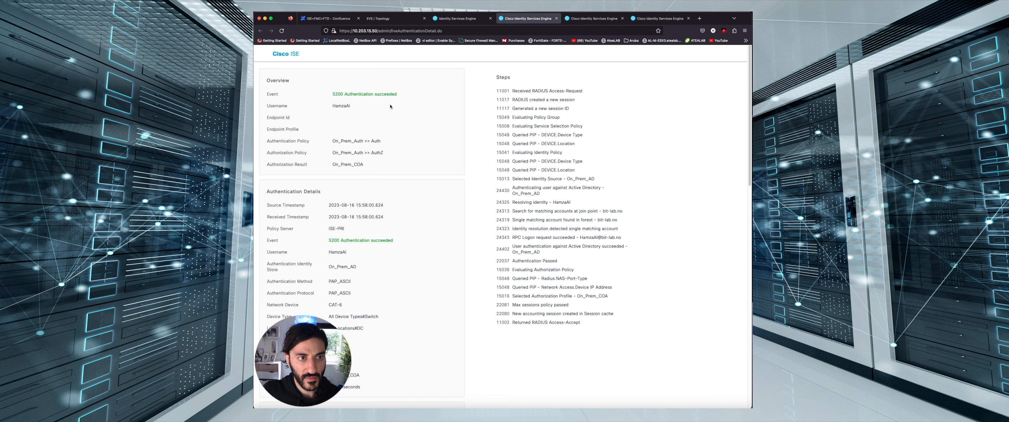
Verify the report shows identity rule Auth and authorization rule AuthZ matched, then go to EVE topology
{"action": "double_click", "coordinate": [392, 95]}
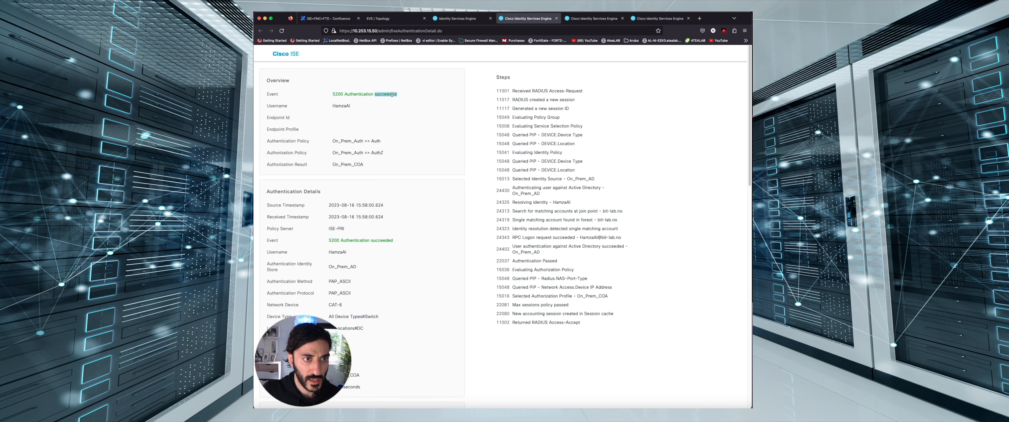
{"action": "scroll", "coordinate": [384, 261], "scroll_direction": "down", "scroll_amount": 15}
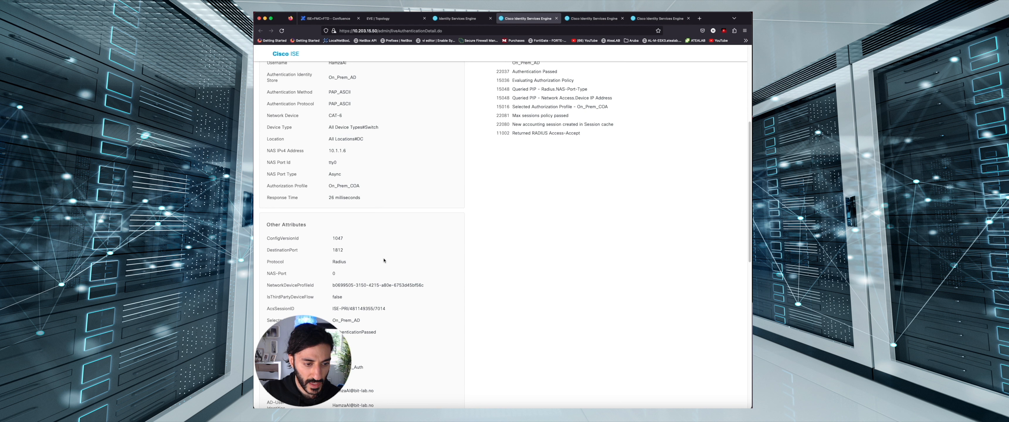
{"action": "scroll", "coordinate": [384, 261], "scroll_direction": "down", "scroll_amount": 12}
{"action": "scroll", "coordinate": [374, 299], "scroll_direction": "up", "scroll_amount": 11}
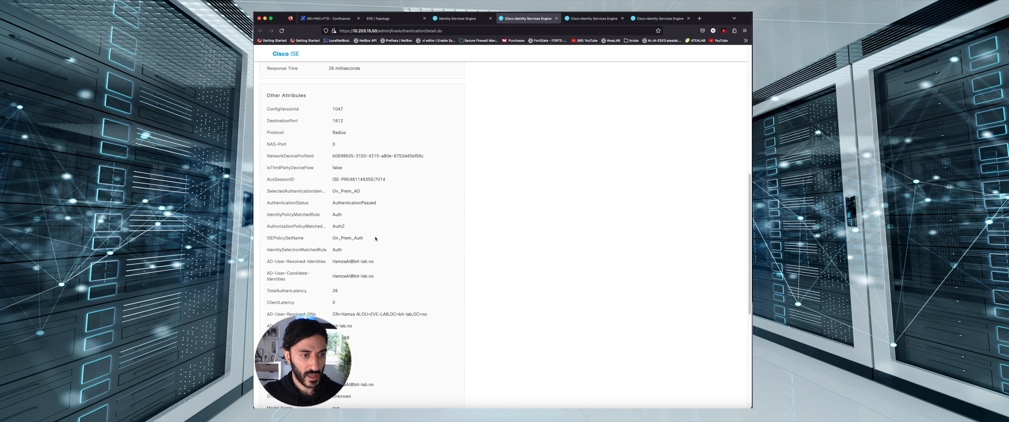
{"action": "left_click_drag", "start_coordinate": [347, 215], "coordinate": [332, 217]}
{"action": "left_click", "coordinate": [318, 227]}
{"action": "left_click_drag", "start_coordinate": [347, 227], "coordinate": [334, 228]}
{"action": "left_click", "coordinate": [333, 228]}
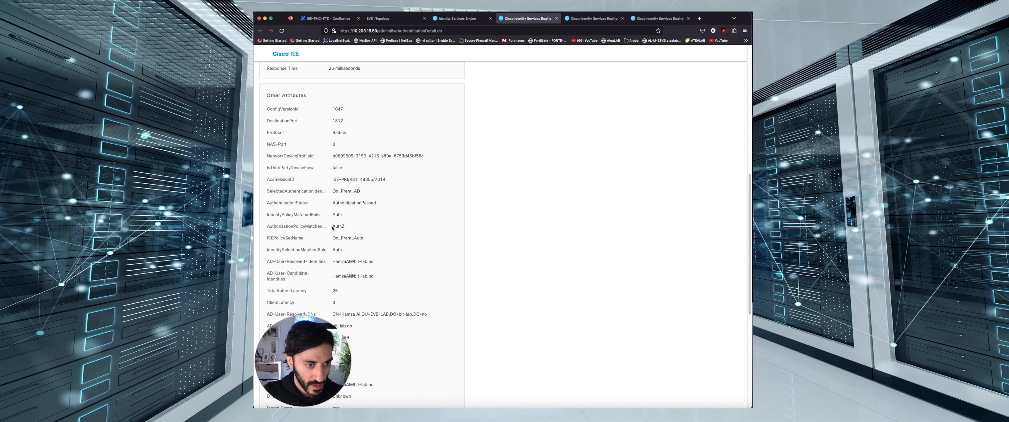
{"action": "left_click", "coordinate": [396, 18]}
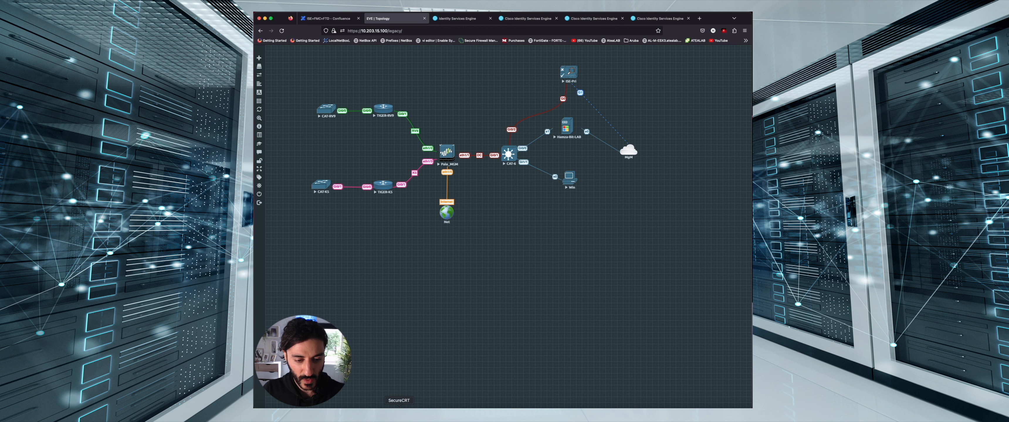
Shut down interface Vlan 204 on CAT-6 from global configuration mode
{"action": "left_click", "coordinate": [399, 414]}
{"action": "type", "text": "conf t"}
{"action": "key", "text": "Return"}
{"action": "type", "text": "inter"}
{"action": "key", "text": "Tab"}
{"action": "type", "text": "vla 204"}
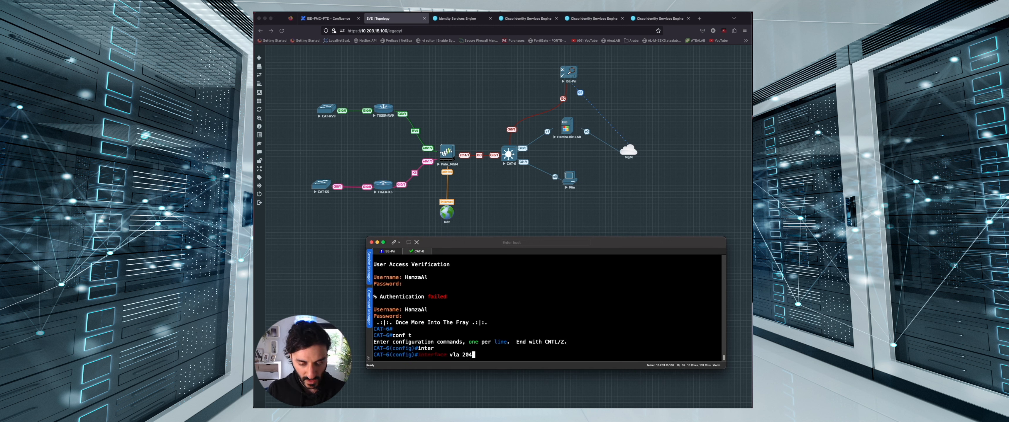
{"action": "key", "text": "Return"}
{"action": "type", "text": "sh"}
{"action": "key", "text": "Tab"}
{"action": "key", "text": "Return"}
Leave configuration mode with end and log out of the CAT-6 console
{"action": "key", "text": "Return"}
{"action": "key", "text": "Return"}
{"action": "type", "text": "end"}
{"action": "key", "text": "Return"}
{"action": "key", "text": "Return"}
{"action": "key", "text": "Return"}
{"action": "key", "text": "Return"}
{"action": "type", "text": "exi"}
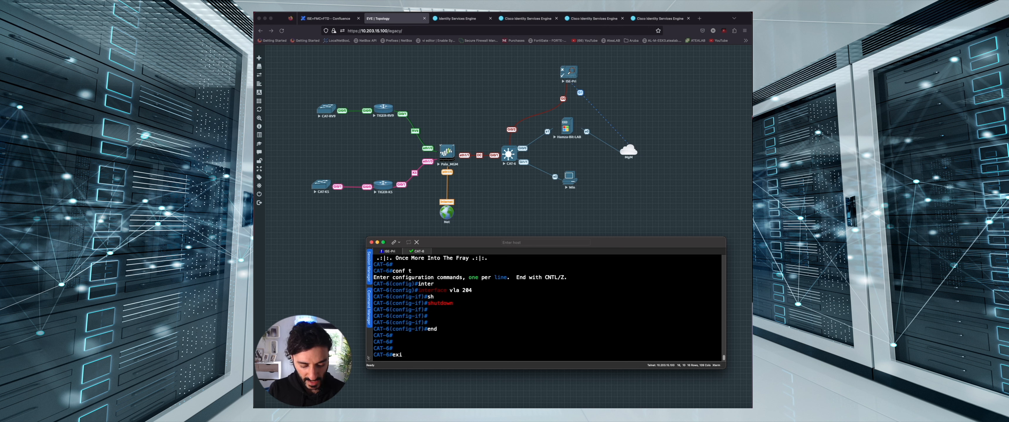
{"action": "key", "text": "Return"}
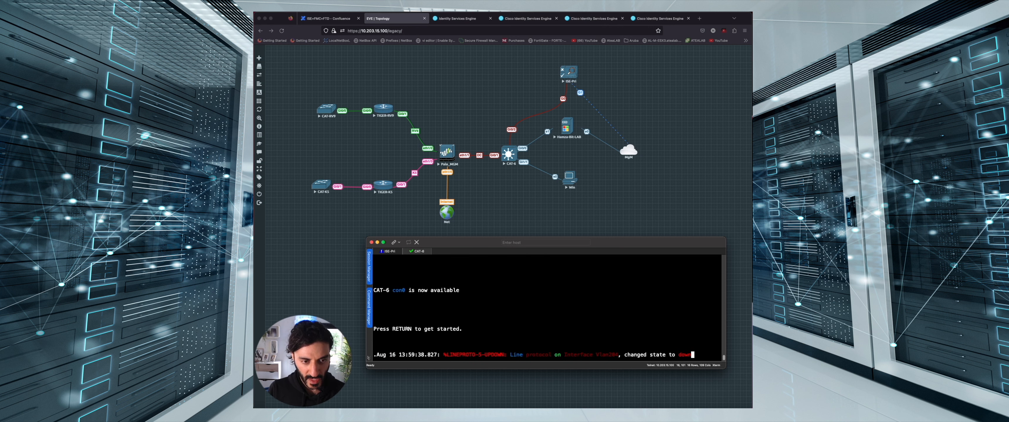
{"action": "key", "text": "Return"}
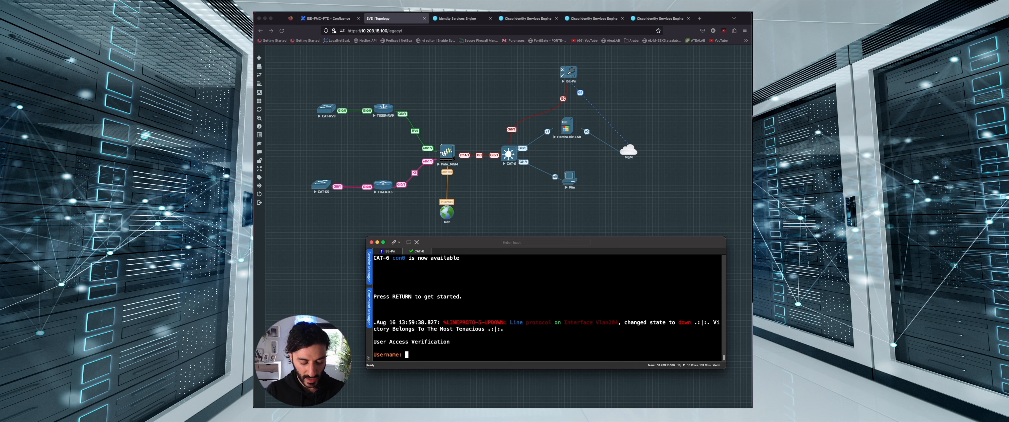
Try the domain login (rejected while ISE is unreachable), then enter the local fallback username
{"action": "type", "text": "HamzaAl"}
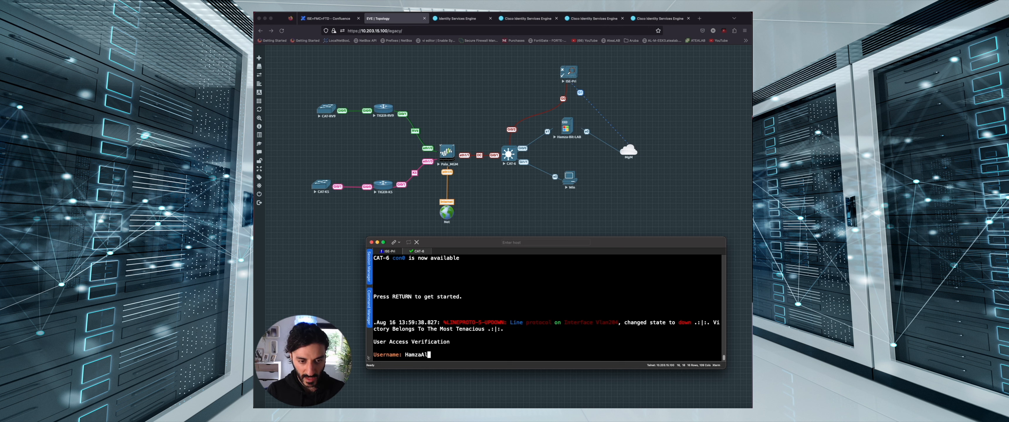
{"action": "key", "text": "Return"}
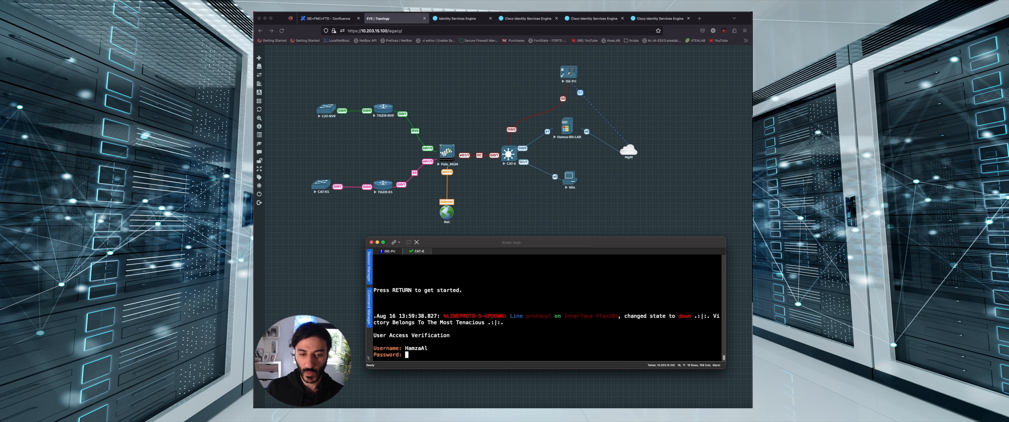
{"action": "key", "text": "Return"}
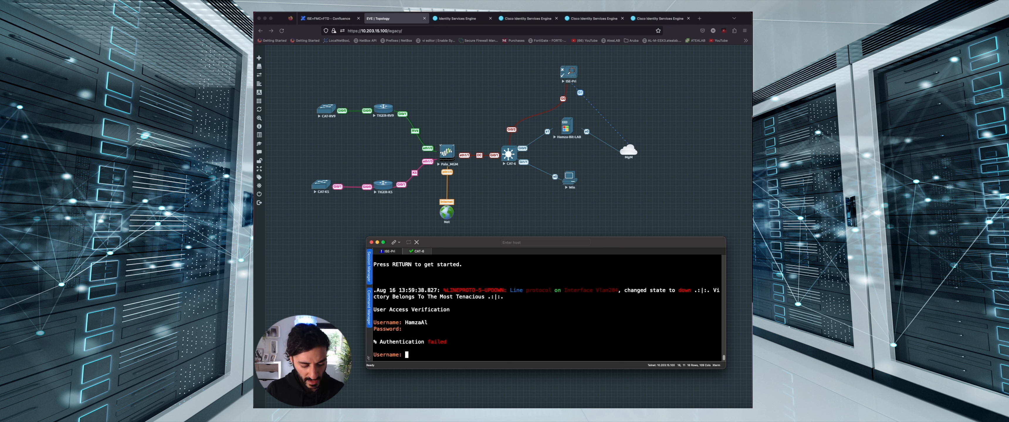
{"action": "key", "text": "Return"}
{"action": "type", "text": "Hamza"}
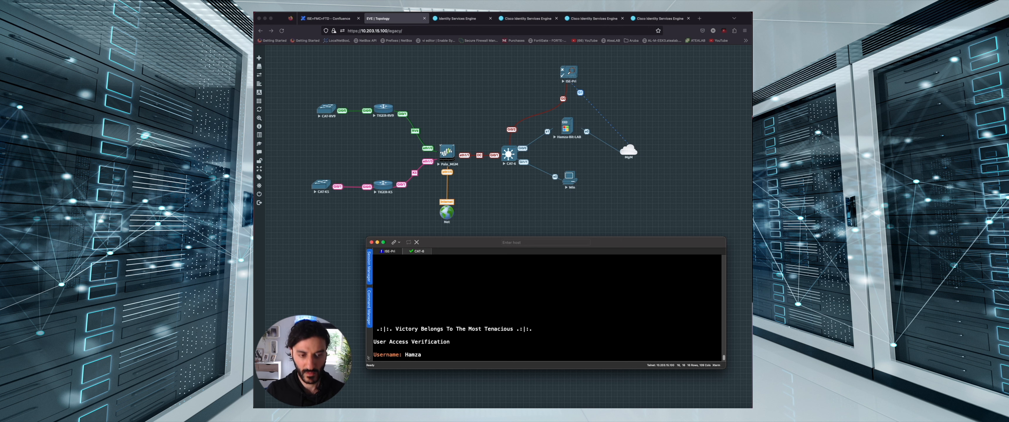
{"action": "key", "text": "Return"}
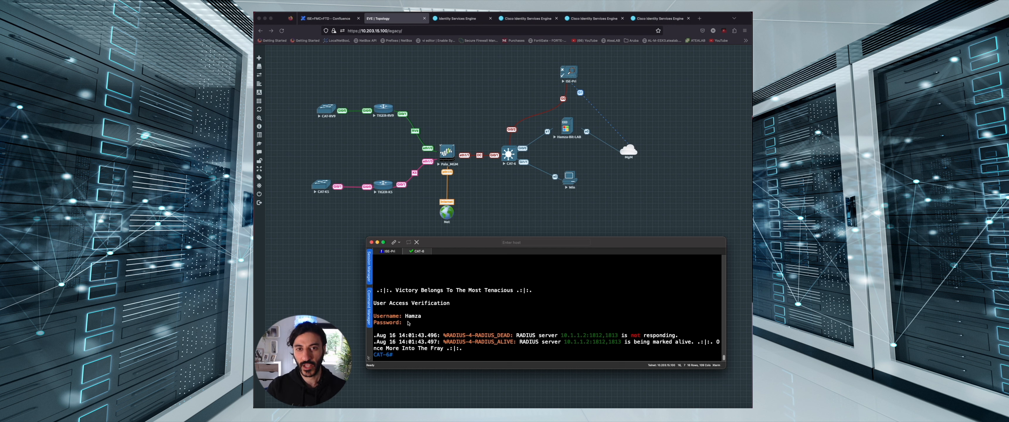
Re-enable interface Vlan 204 on CAT-6 with no shutdown from terminal configuration
{"action": "type", "text": "conf"}
{"action": "key", "text": "Return"}
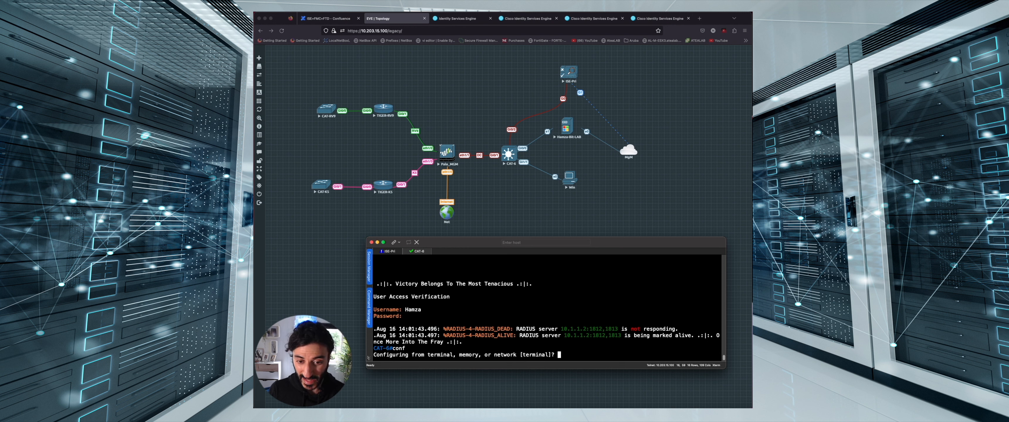
{"action": "key", "text": "Return"}
{"action": "type", "text": "inter"}
{"action": "key", "text": "Tab"}
{"action": "type", "text": "vla 204"}
{"action": "key", "text": "Return"}
{"action": "type", "text": "no sh"}
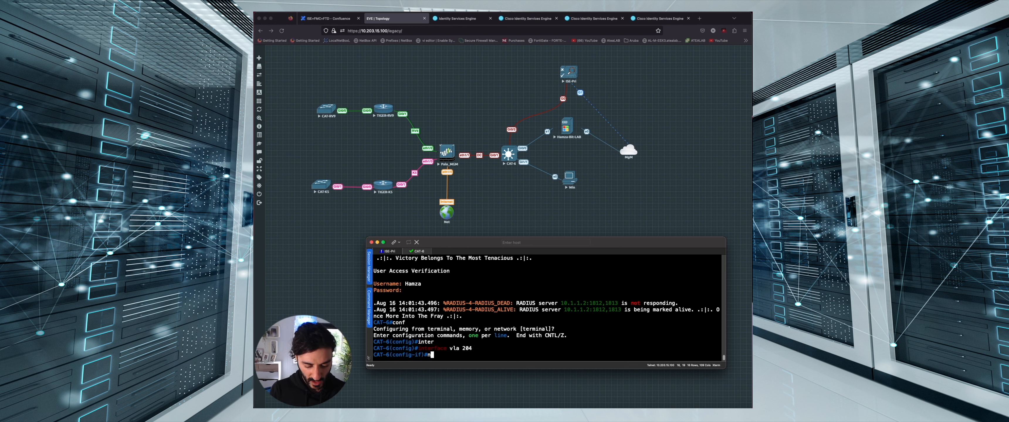
{"action": "key", "text": "Tab"}
{"action": "key", "text": "Return"}
End configuration mode and exit the CAT-6 console session
{"action": "type", "text": "end"}
{"action": "key", "text": "Return"}
{"action": "type", "text": "exit"}
{"action": "key", "text": "Return"}
{"action": "key", "text": "Return"}
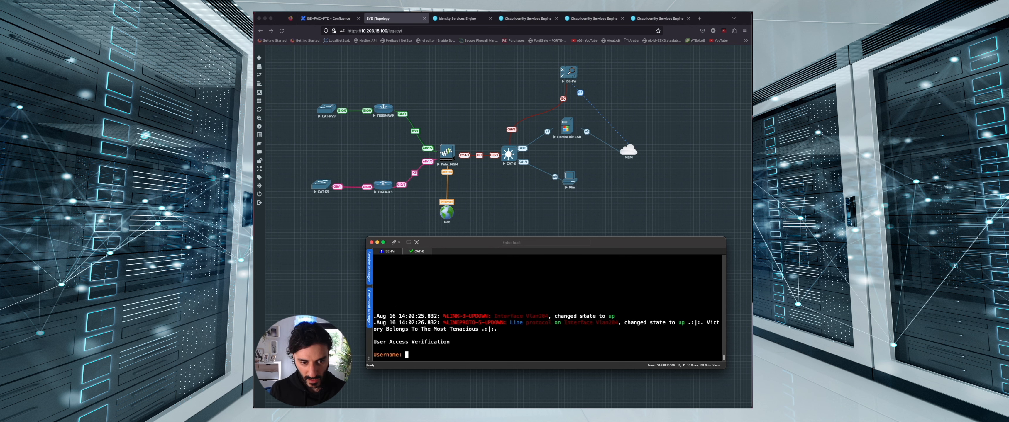
Attempt a login with the local fallback account and see it rejected
{"action": "type", "text": "Hamza"}
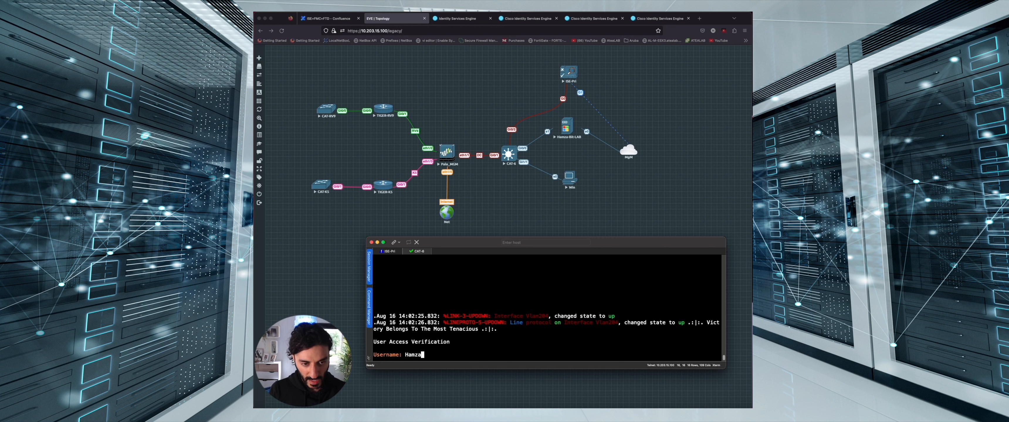
{"action": "key", "text": "Return"}
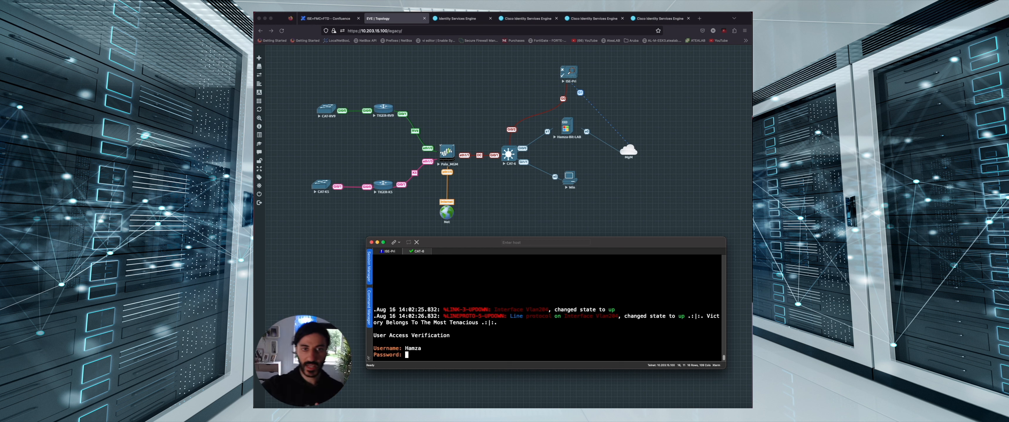
{"action": "key", "text": "Return"}
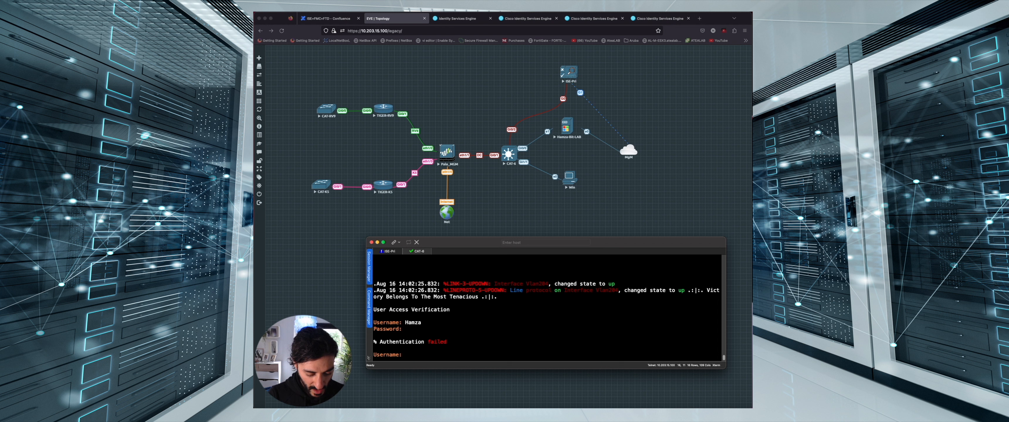
Log in with the domain username and password, reaching a responsive CAT-6# prompt
{"action": "type", "text": "HamzaAl"}
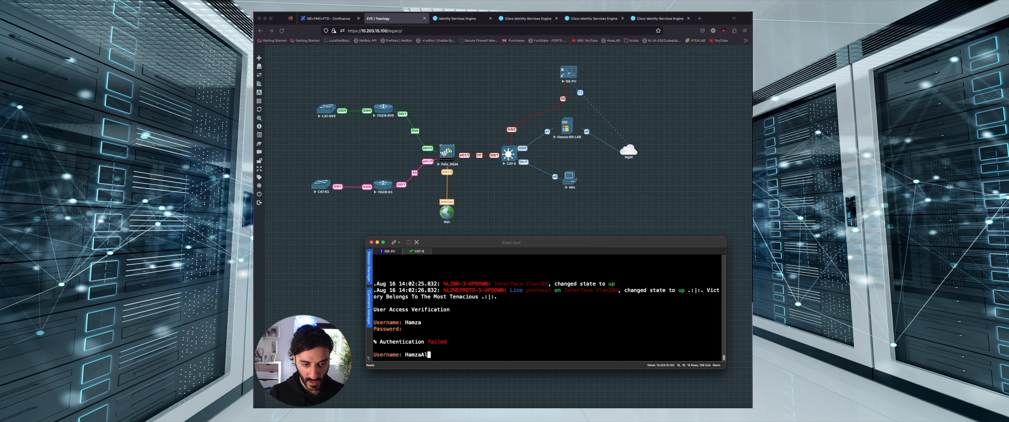
{"action": "key", "text": "Return"}
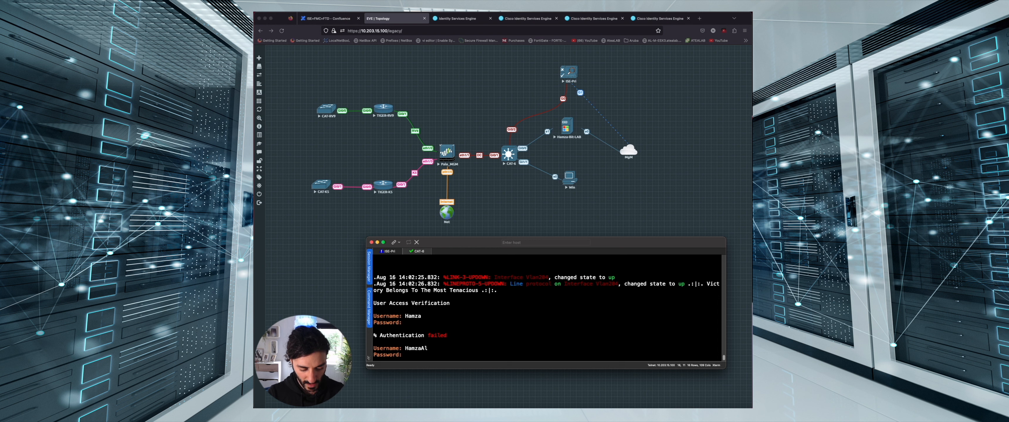
{"action": "key", "text": "Return"}
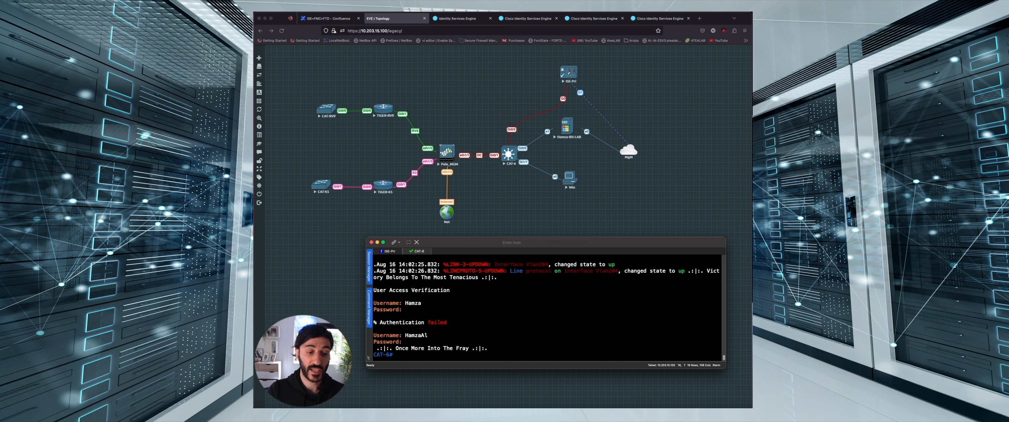
{"action": "key", "text": "Return"}
{"action": "key", "text": "Return"}
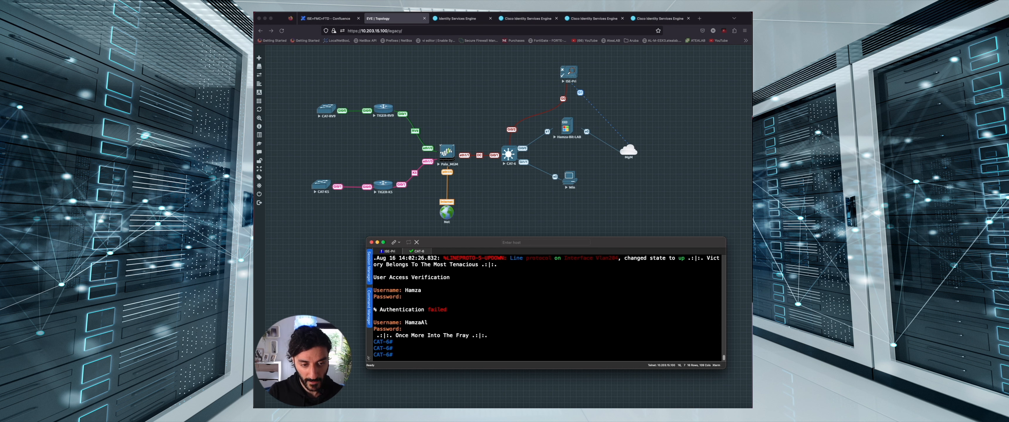